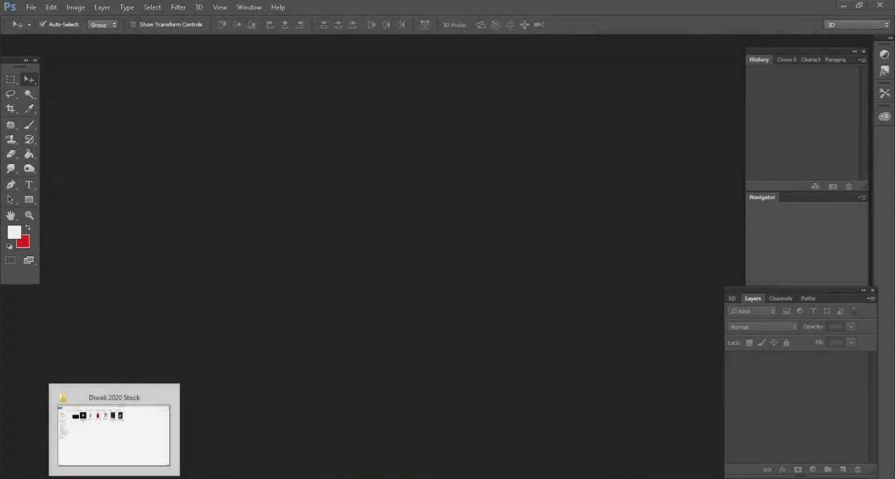
Open the fireworks photo and create a blank 3000 × 3750 px document named Diwali 2020
click(114, 434)
mouse_move(435, 80)
mouse_down()
mouse_move(285, 476)
mouse_move(221, 205)
mouse_up()
click(31, 7)
text(Diwali 2020)
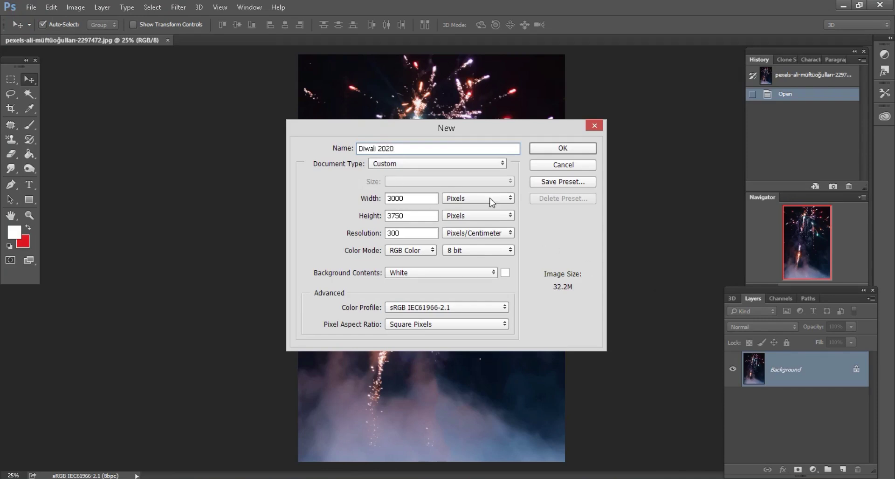
click(550, 148)
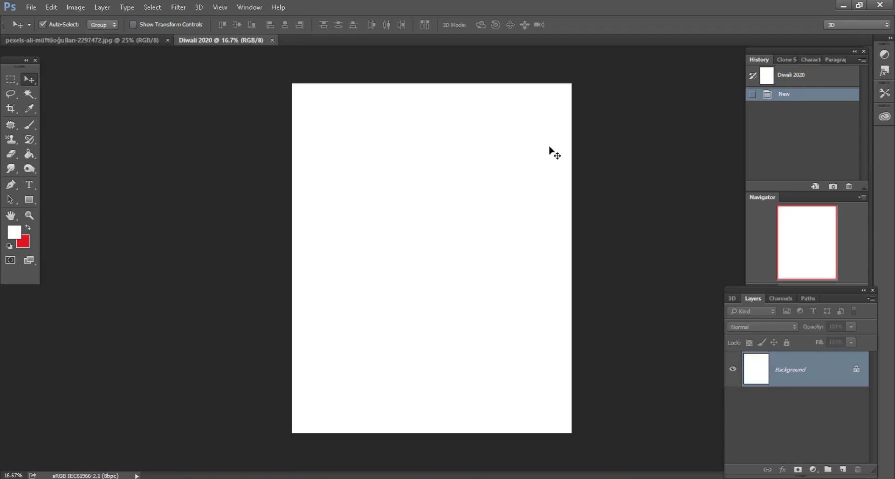
Move the fireworks photo into Diwali 2020 and convert it to a smart object
click(11, 109)
click(22, 78)
click(46, 41)
mouse_move(435, 149)
mouse_down()
mouse_move(254, 46)
mouse_move(429, 212)
mouse_up()
right_click(793, 368)
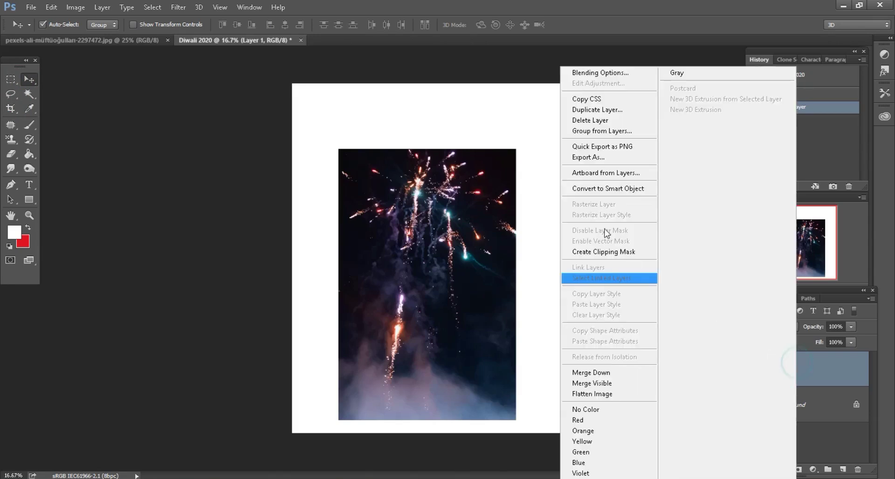
click(632, 190)
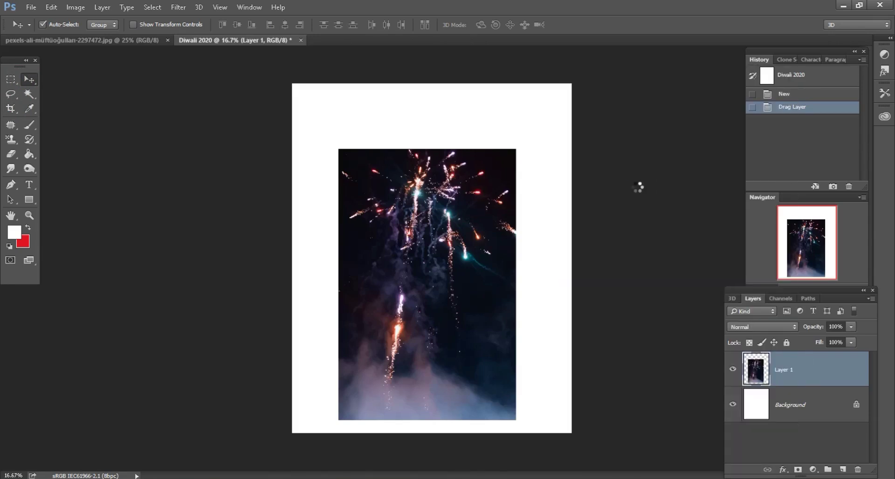
drag(456, 268, 448, 253)
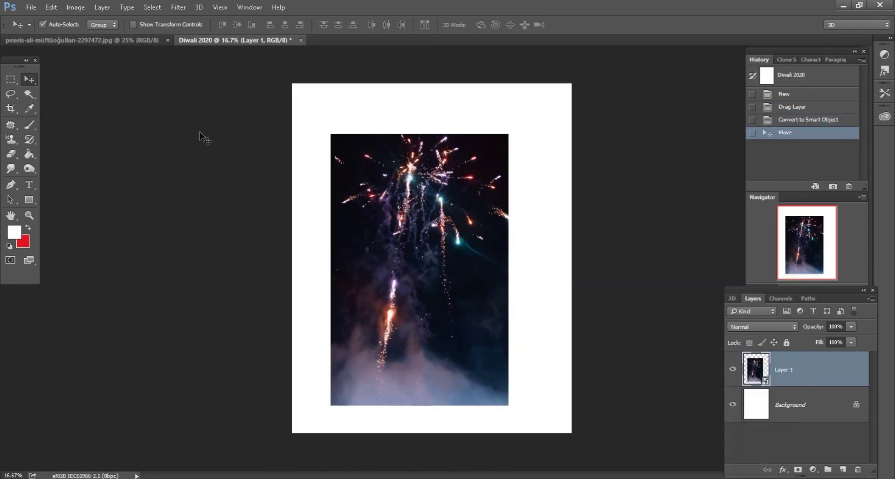
Scale the fireworks layer to 160% and position it to fill the canvas
click(46, 8)
click(80, 223)
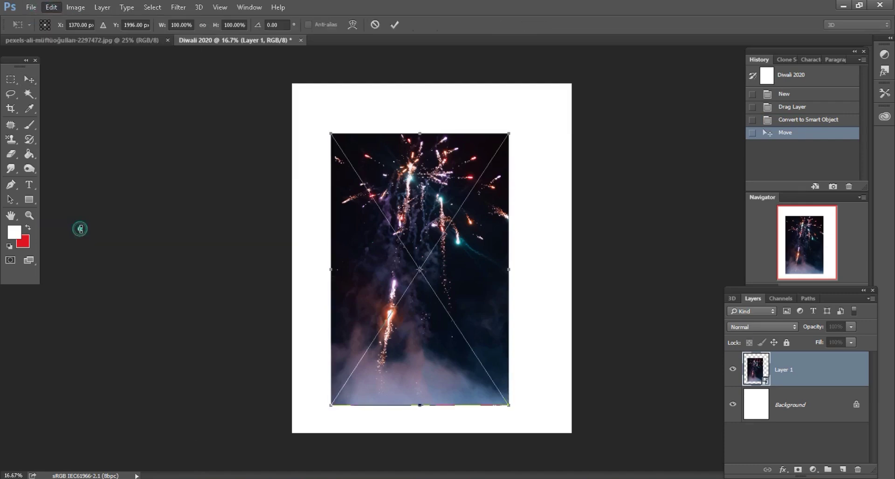
drag(425, 204, 383, 154)
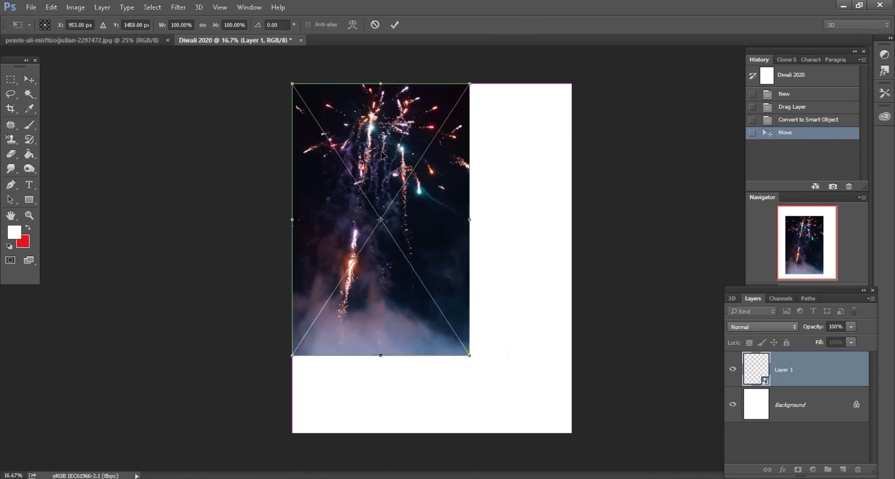
drag(217, 27, 245, 28)
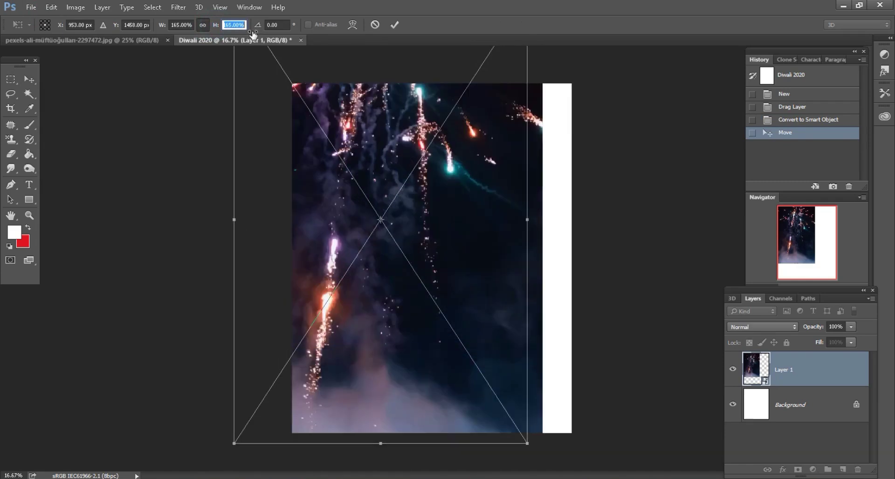
text(149)
drag(367, 152, 424, 206)
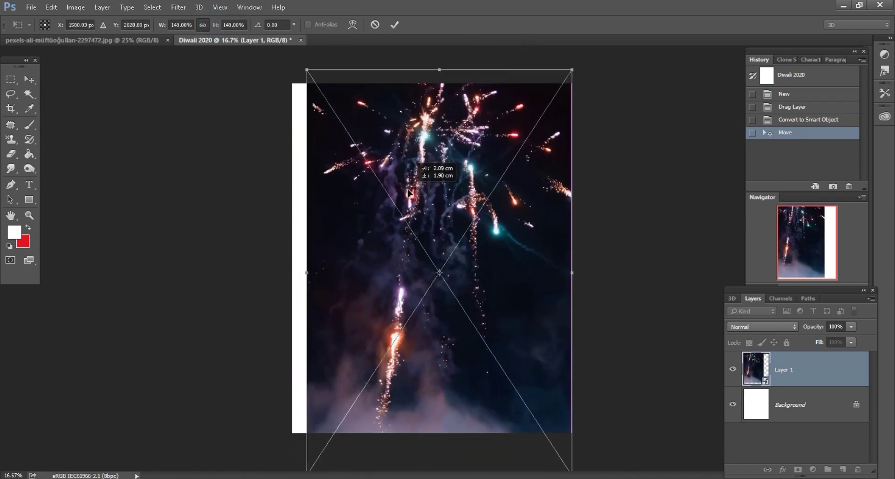
text(160)
key(Return)
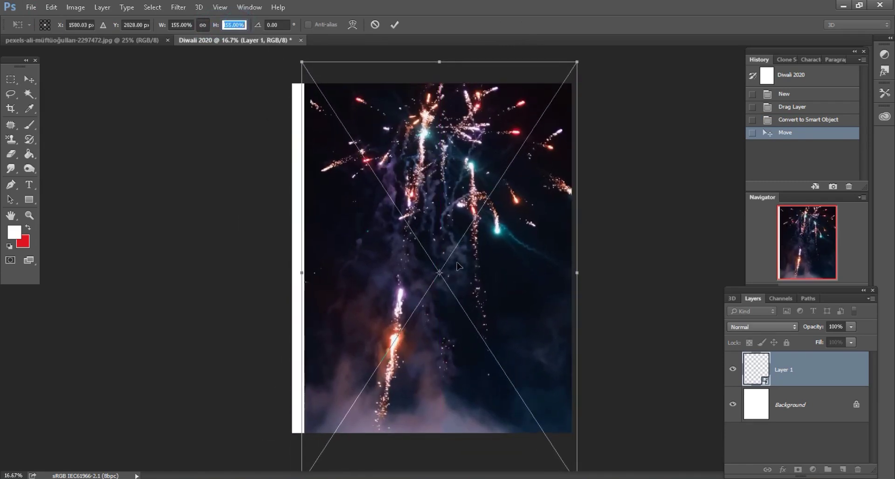
drag(528, 261, 519, 215)
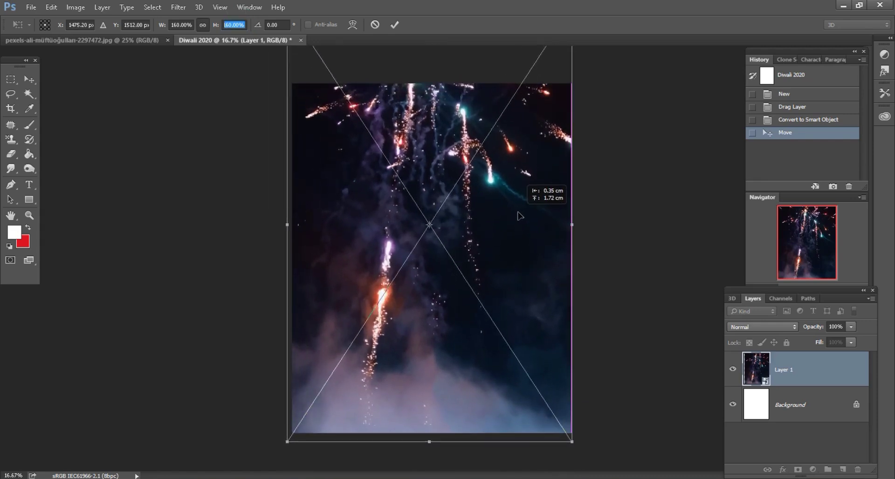
drag(518, 216, 517, 216)
click(395, 25)
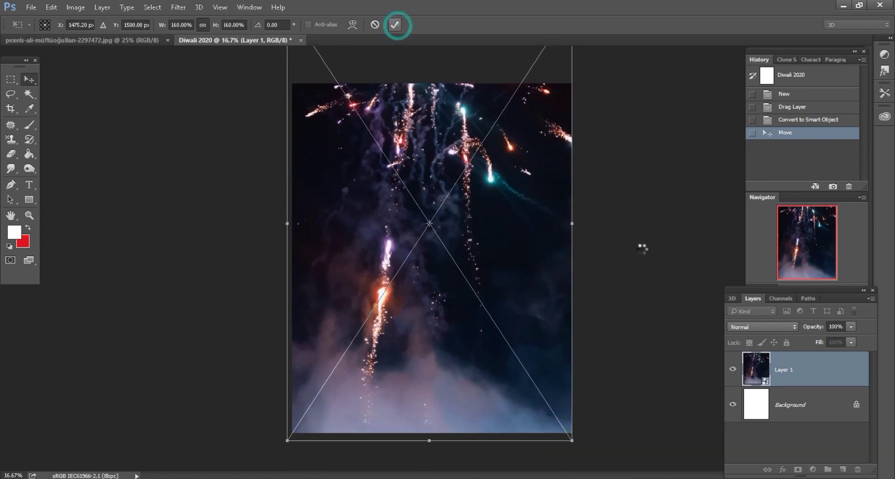
Bring the man's photo IMG_0007.png into Diwali 2020 as a smart object layer
click(134, 41)
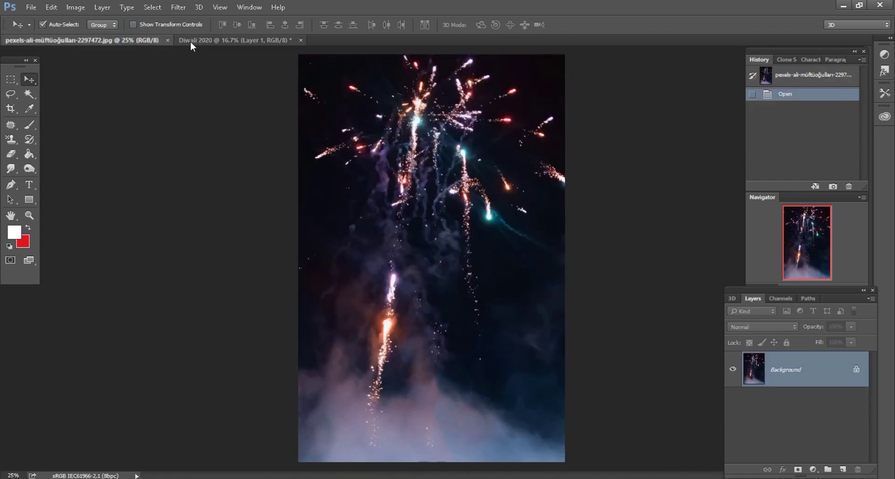
click(190, 41)
click(124, 472)
click(382, 255)
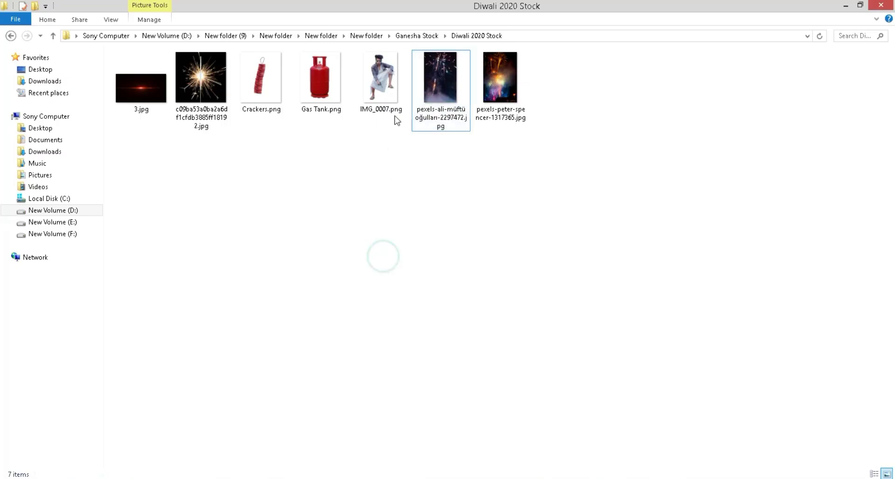
mouse_move(387, 112)
mouse_down()
mouse_move(279, 477)
mouse_move(556, 35)
mouse_up()
mouse_move(418, 119)
mouse_down()
mouse_move(495, 295)
mouse_move(500, 257)
mouse_up()
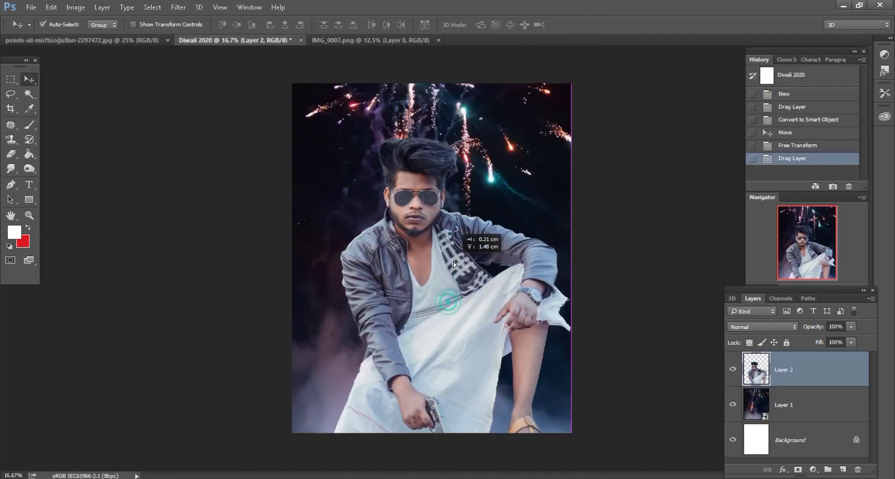
right_click(822, 370)
click(648, 194)
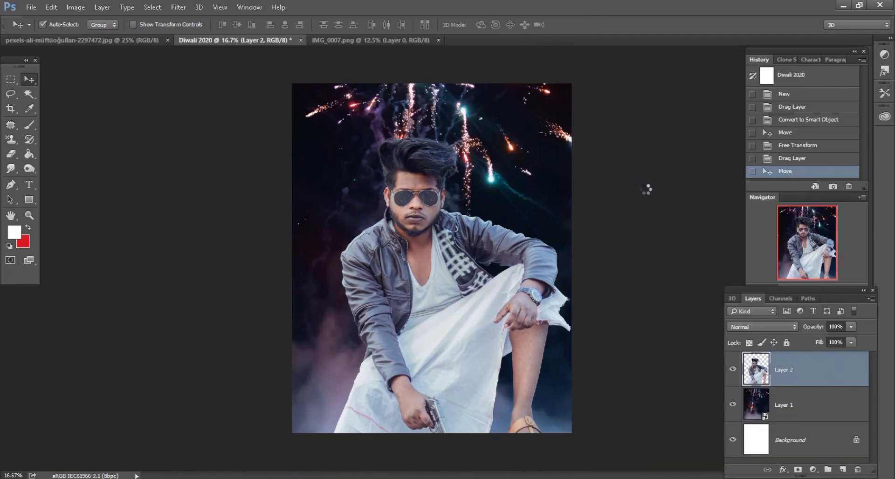
Scale the man proportionally to 48% and place him in the lower centre
click(52, 7)
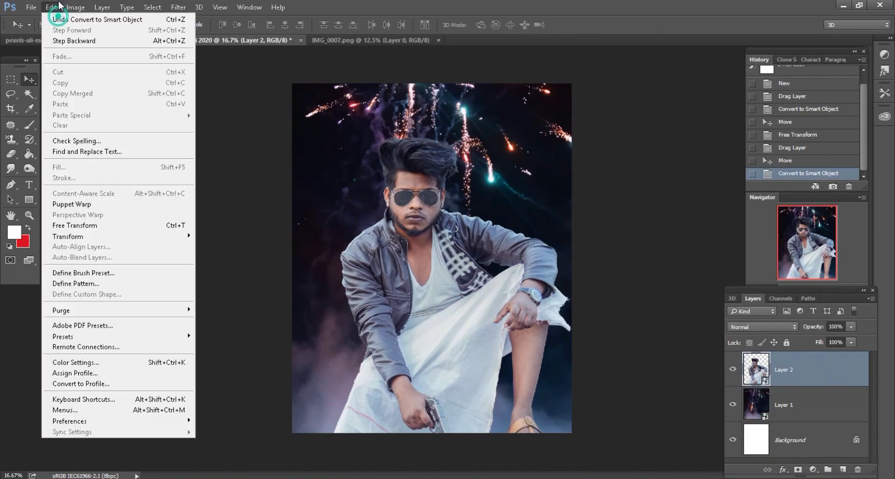
click(61, 225)
click(203, 25)
double_click(179, 25)
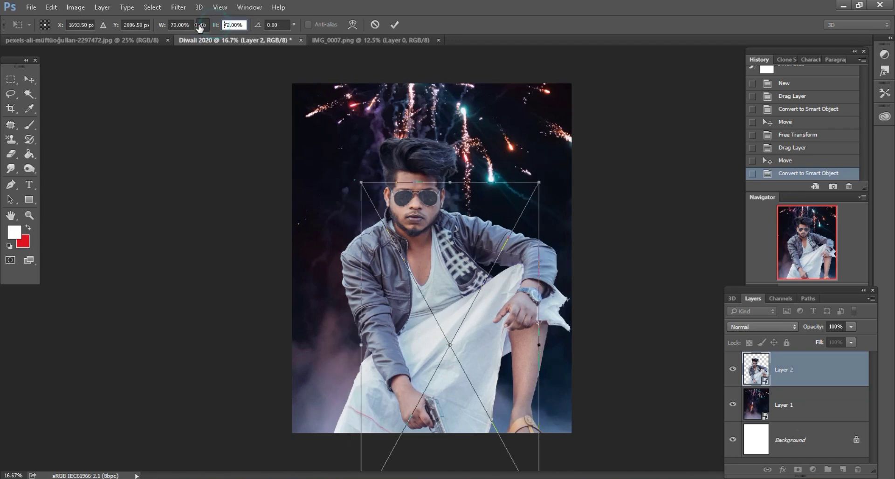
text(51)
key(Tab)
text(48)
key(Tab)
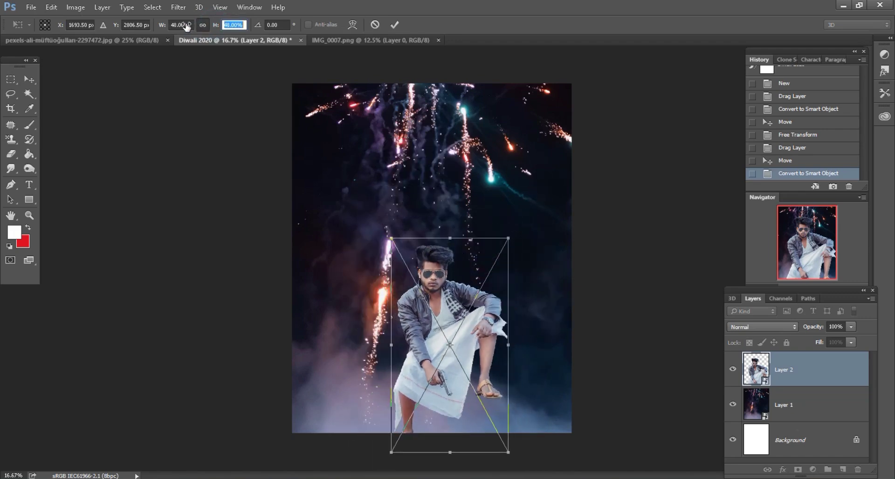
drag(473, 333, 461, 306)
key(Return)
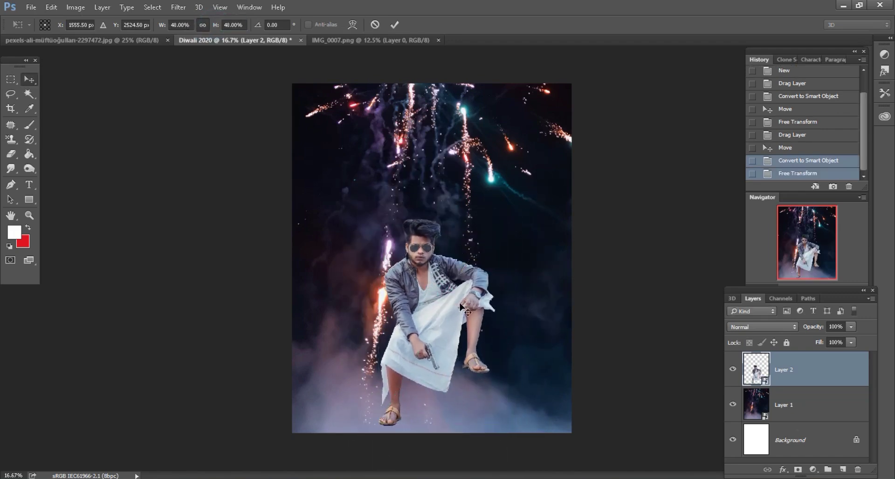
Zoom in to inspect the man, then fine-tune his position among the fireworks
key(ctrl+plus)
key(ctrl+plus)
scroll(460, 306, down, 2)
key(ctrl+plus)
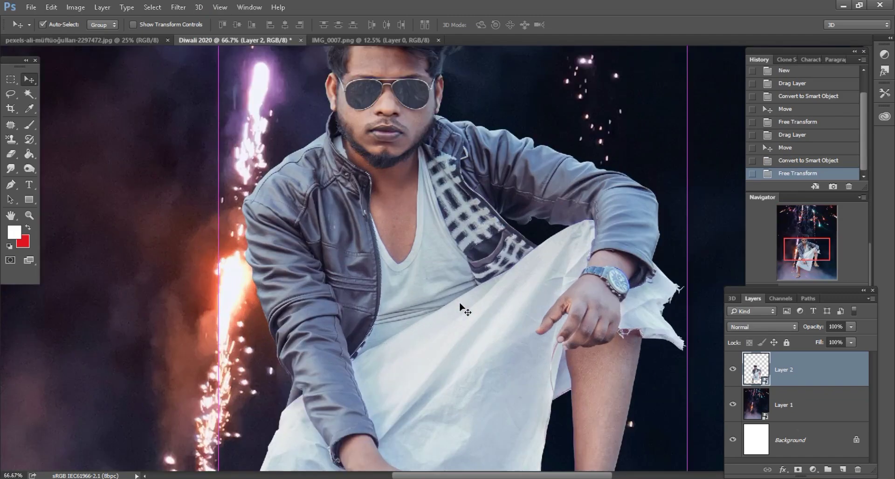
scroll(461, 306, up, 2)
key(ctrl+plus)
key(ctrl+minus)
key(ctrl+minus)
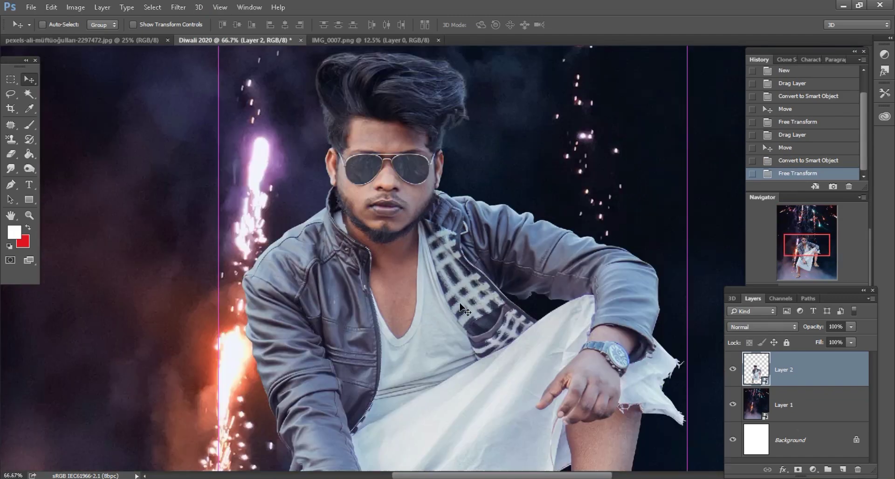
key(ctrl+minus)
key(ctrl+minus)
key(ctrl+minus)
drag(436, 305, 434, 301)
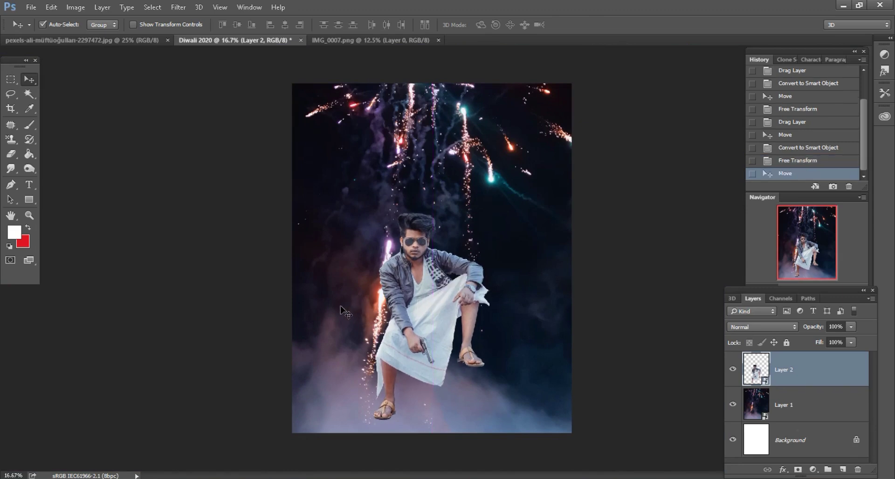
click(185, 8)
Apply a Camera Raw filter to the man: Contrast +22, Highlights -33, Clarity +23
click(205, 73)
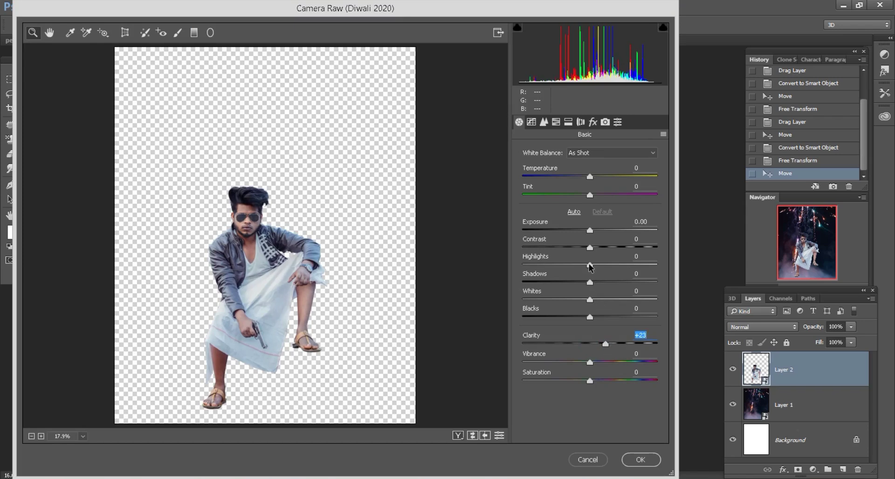
drag(564, 269, 603, 246)
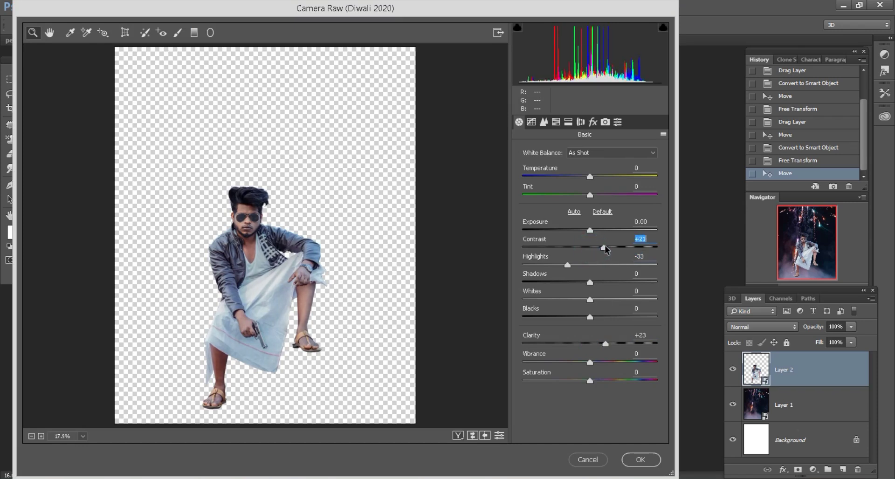
click(640, 460)
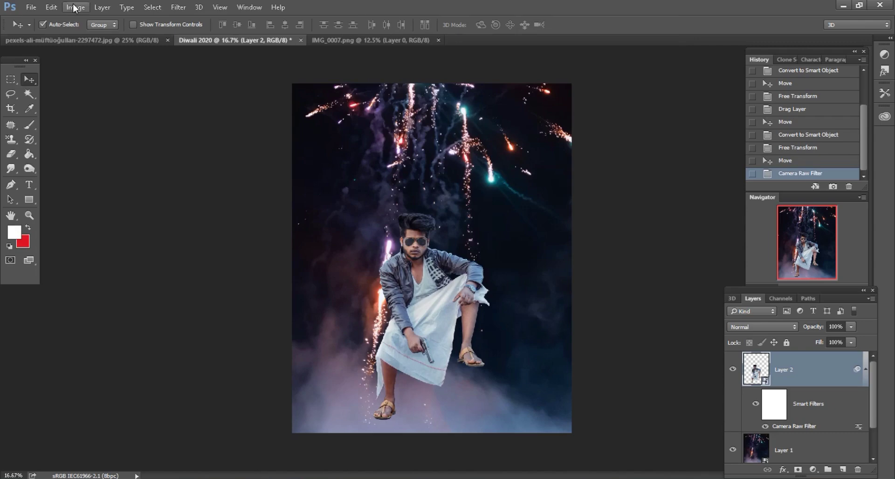
Close the IMG_0007 document and bring Gas Tank.png from the stock folder into Photoshop
click(623, 16)
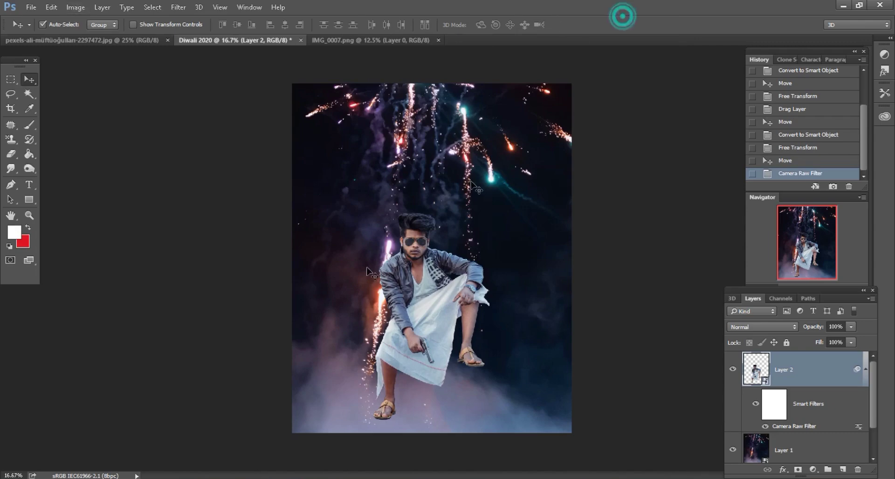
click(370, 41)
click(438, 40)
key(alt+Tab)
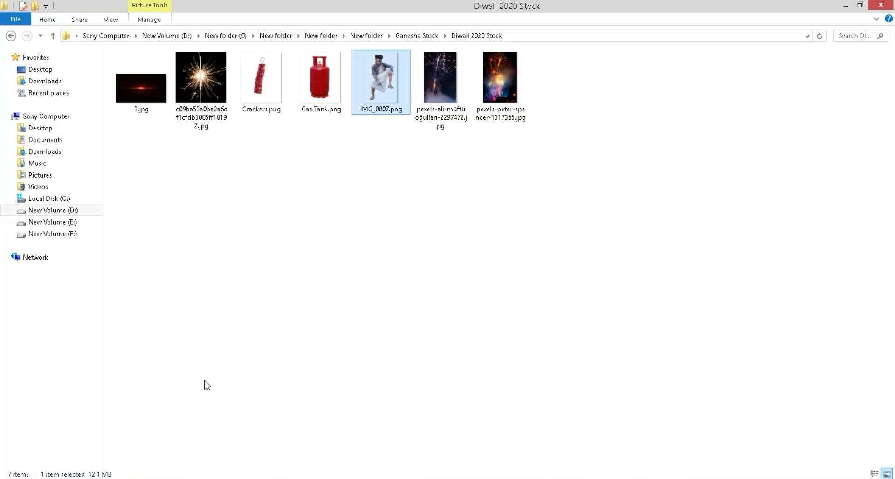
click(313, 259)
mouse_move(320, 77)
mouse_down()
mouse_move(559, 73)
mouse_move(568, 38)
mouse_up()
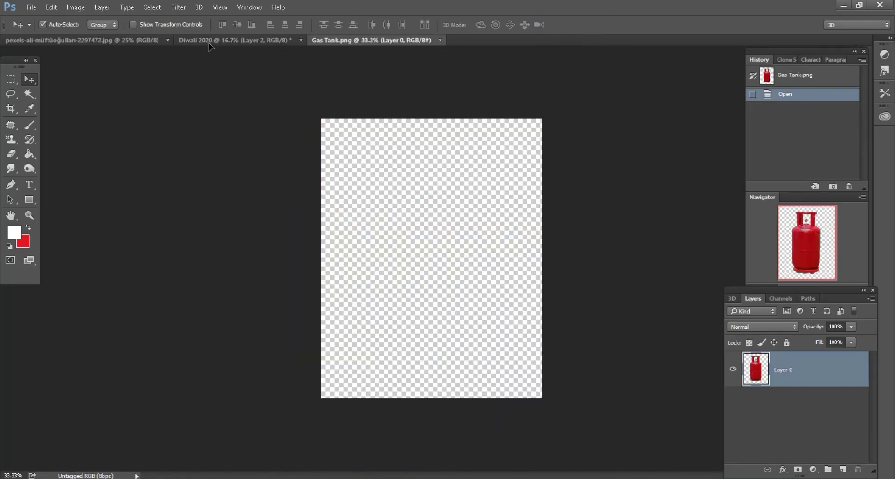
Add the gas cylinder behind the man as a smart object, positioned as his seat
drag(423, 208, 530, 362)
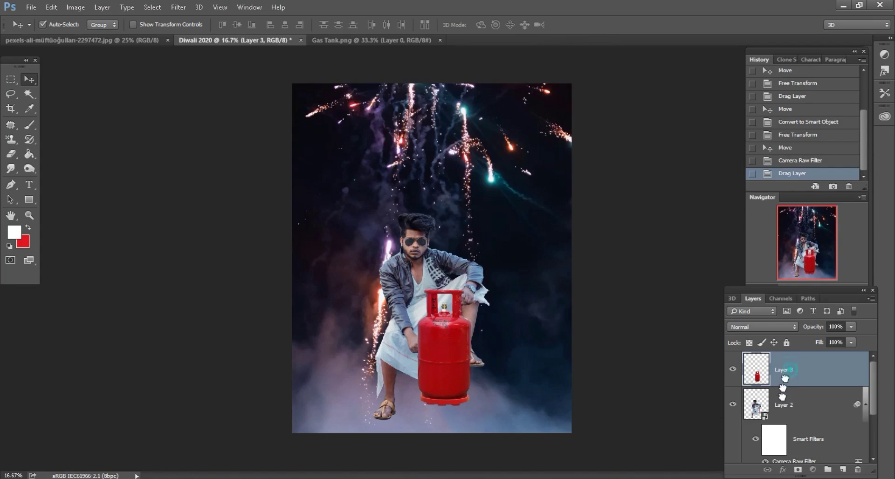
drag(785, 379, 788, 385)
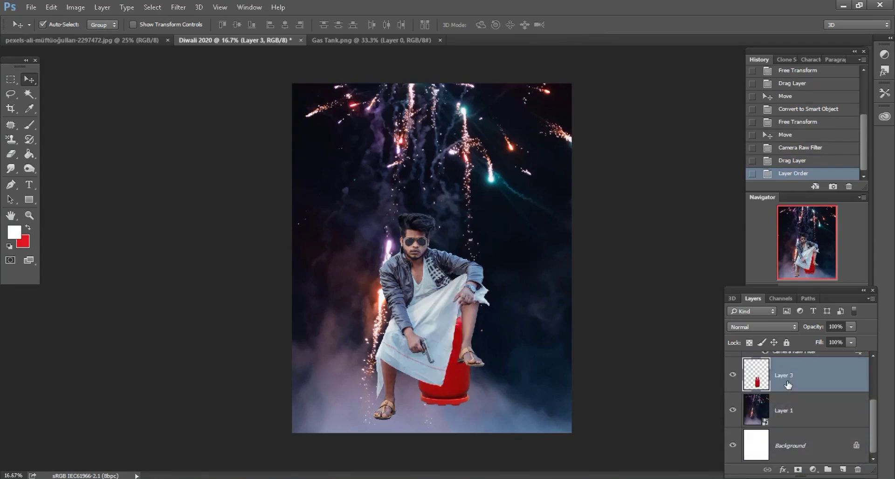
right_click(787, 385)
click(649, 191)
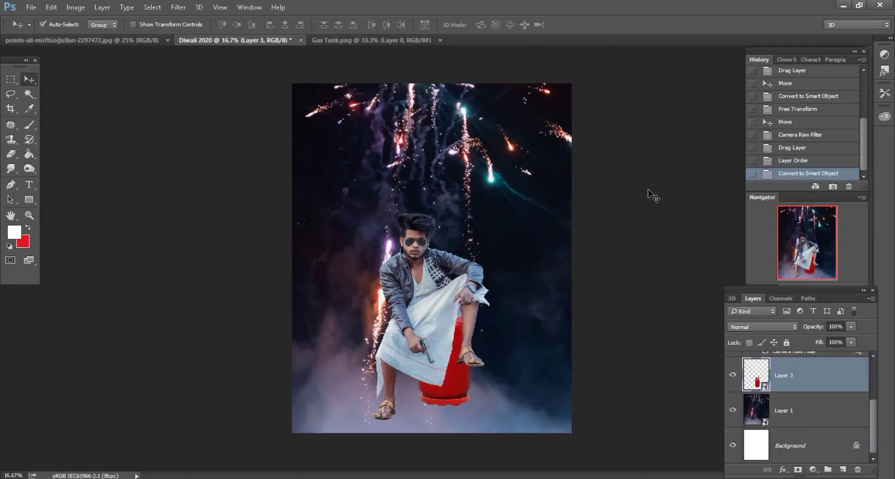
mouse_move(487, 368)
mouse_down()
mouse_move(468, 399)
mouse_move(466, 372)
mouse_up()
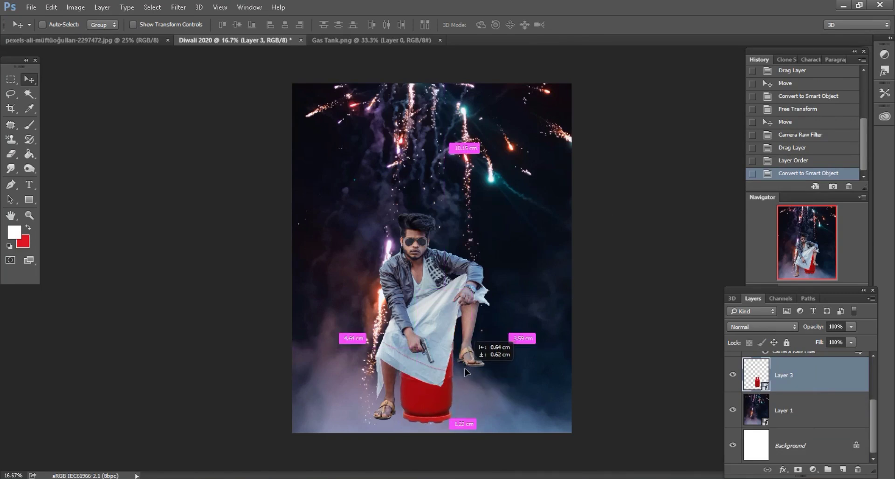
drag(466, 372, 470, 371)
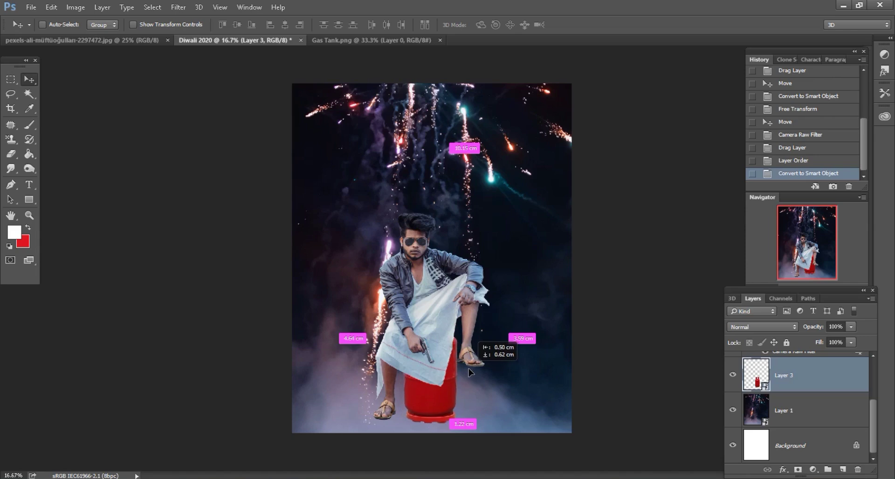
scroll(470, 372, up, 2)
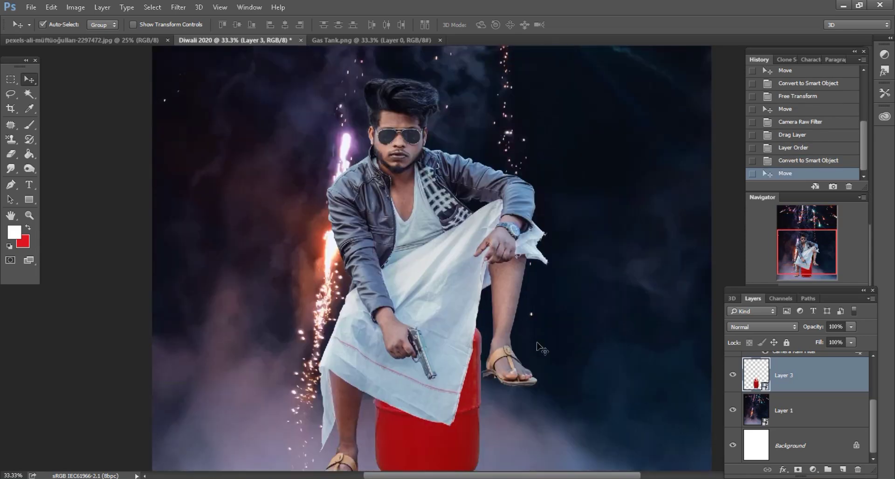
scroll(536, 341, down, 3)
scroll(536, 340, down, 2)
scroll(536, 340, right, 1)
Duplicate the cylinder layer and move the copy to the right
scroll(536, 340, down, 1)
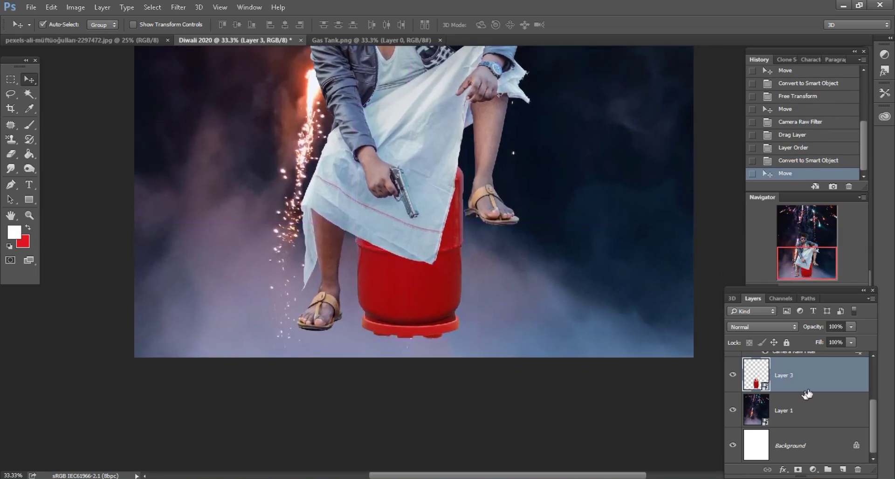
drag(826, 377, 843, 469)
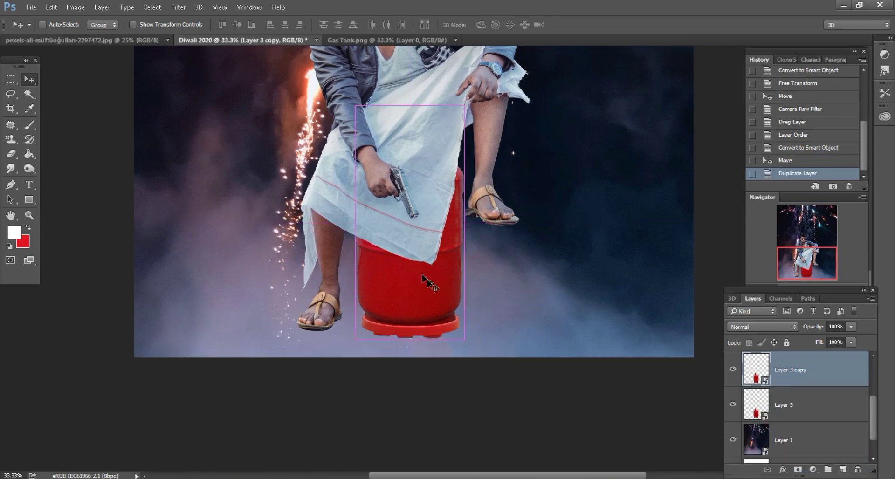
drag(421, 274, 485, 308)
scroll(485, 308, up, 1)
Shrink the copied cylinder and place it under the man's raised foot
click(51, 7)
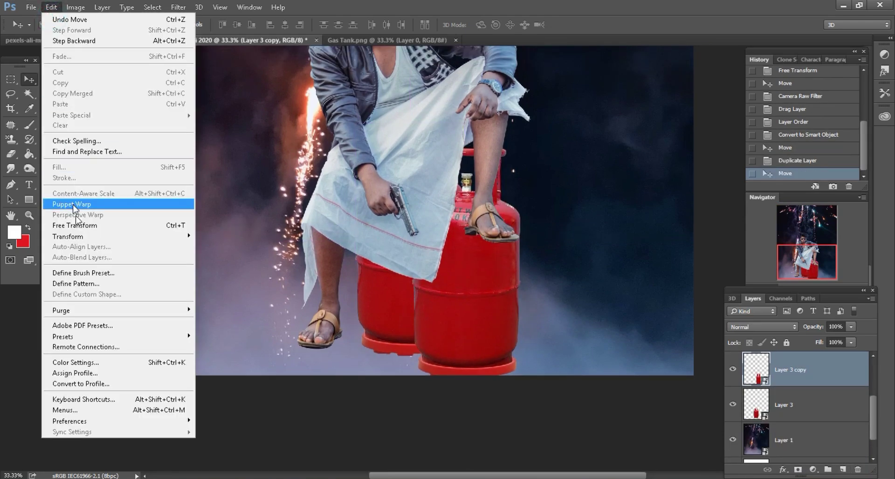
click(78, 224)
key(ctrl+minus)
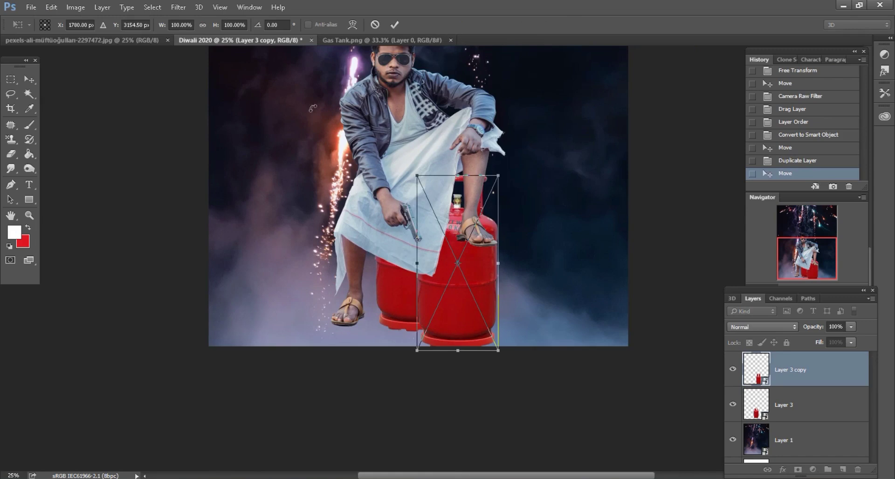
key(Down)
key(Down)
key(Down)
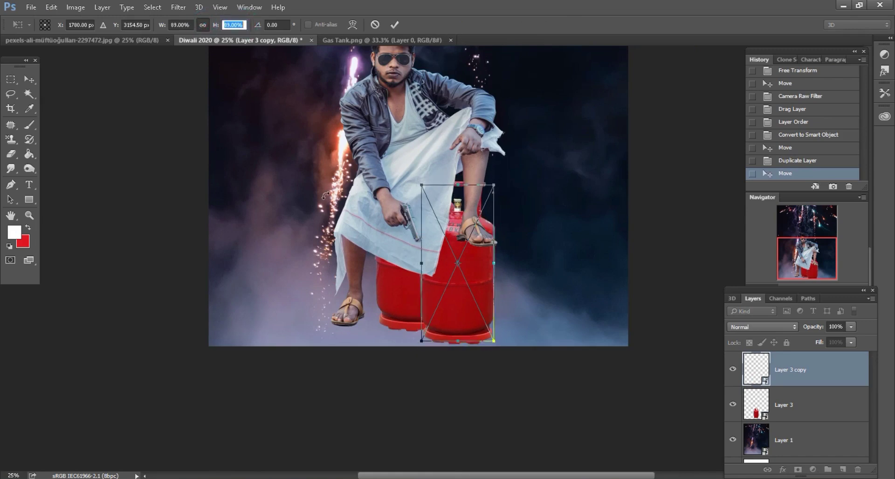
key(Down)
key(Down)
key(Down)
key(Down)
key(Down)
key(Down)
key(Down)
key(Down)
key(Down)
key(Down)
key(Down)
key(Down)
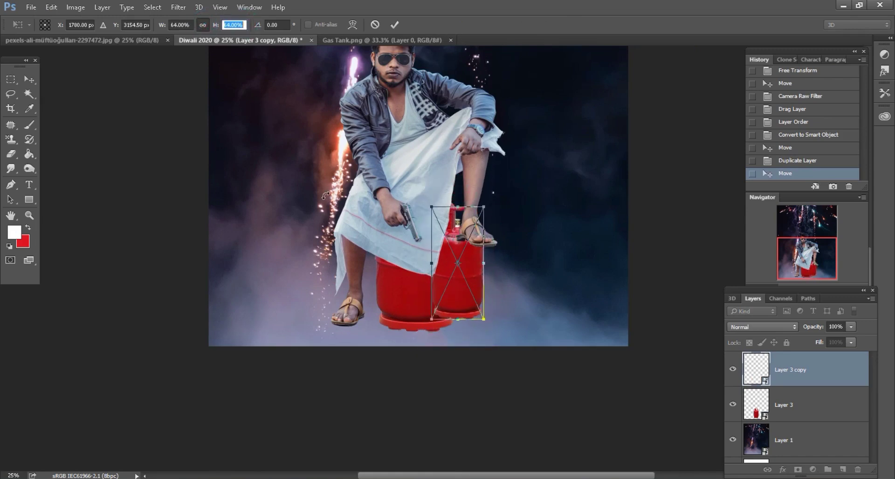
key(Down)
key(Down)
key(Down)
key(Down)
key(Down)
key(ctrl+plus)
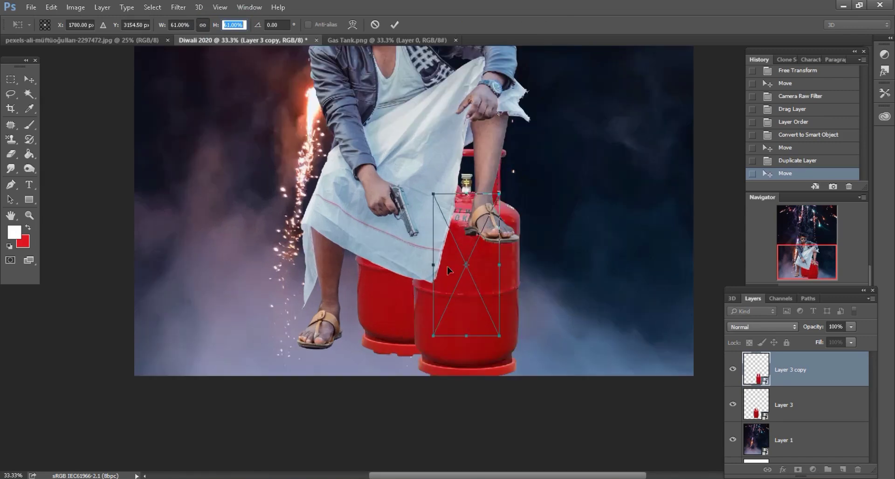
drag(486, 273, 502, 307)
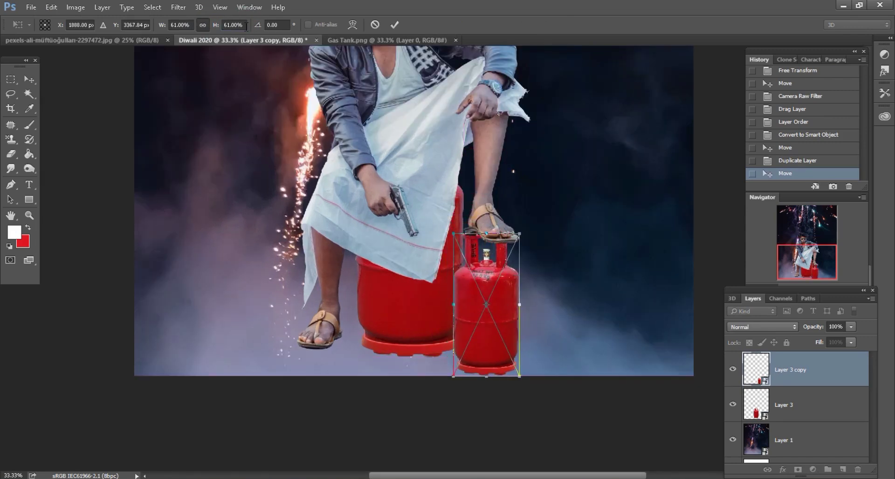
key(Down)
key(Down)
key(Down)
key(Down)
key(Down)
key(Down)
mouse_move(505, 317)
mouse_down()
mouse_move(525, 295)
mouse_move(531, 316)
mouse_up()
click(394, 25)
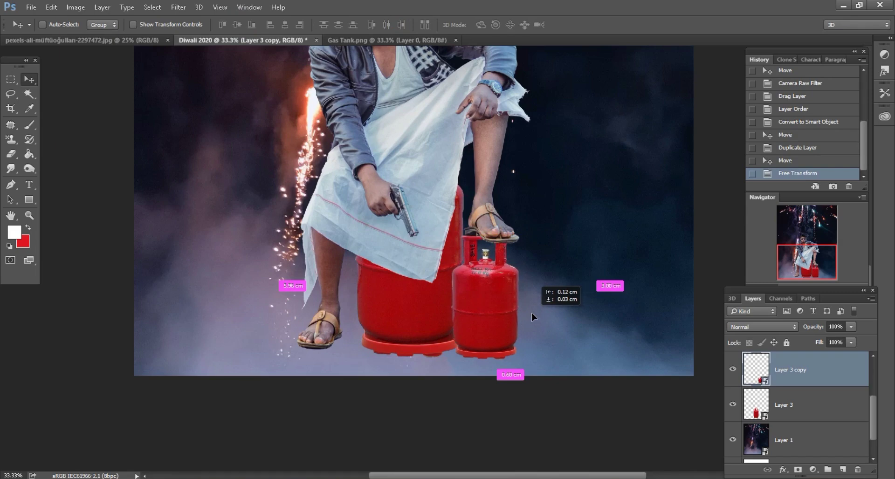
Check the whole composition and select the man's layer
key(ctrl+minus)
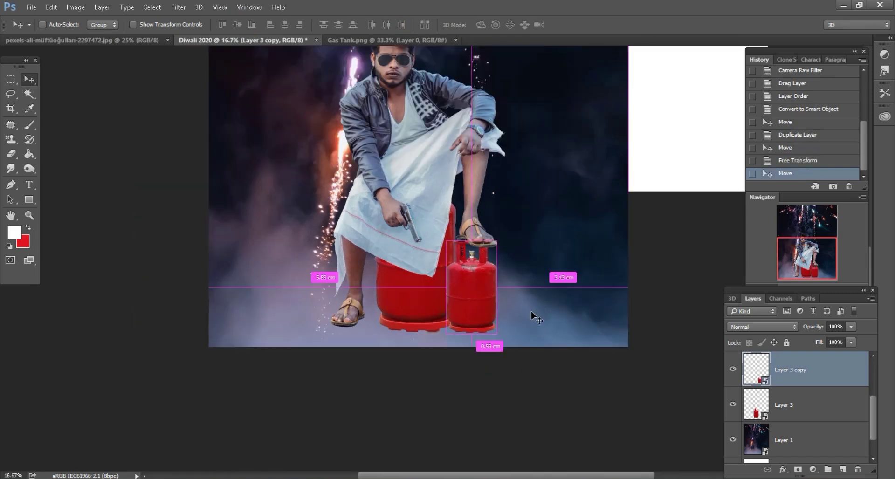
key(ctrl+minus)
key(ctrl+plus)
key(ctrl+plus)
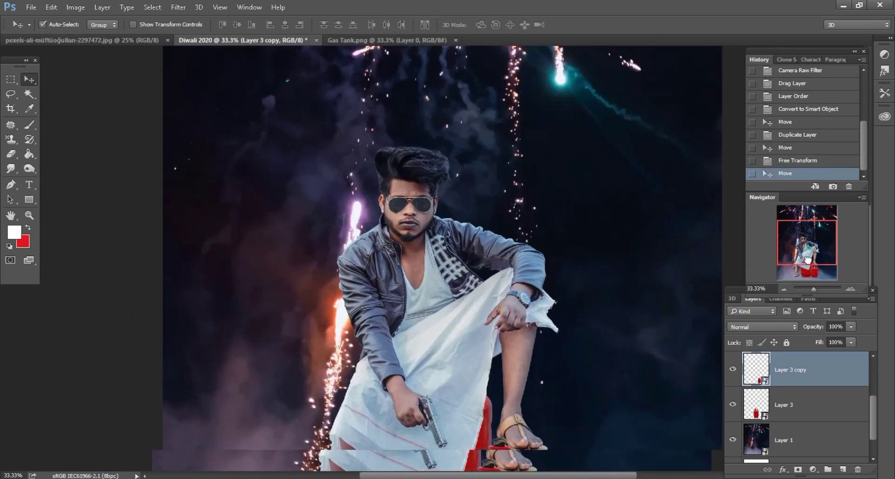
scroll(513, 326, down, 3)
scroll(487, 333, down, 2)
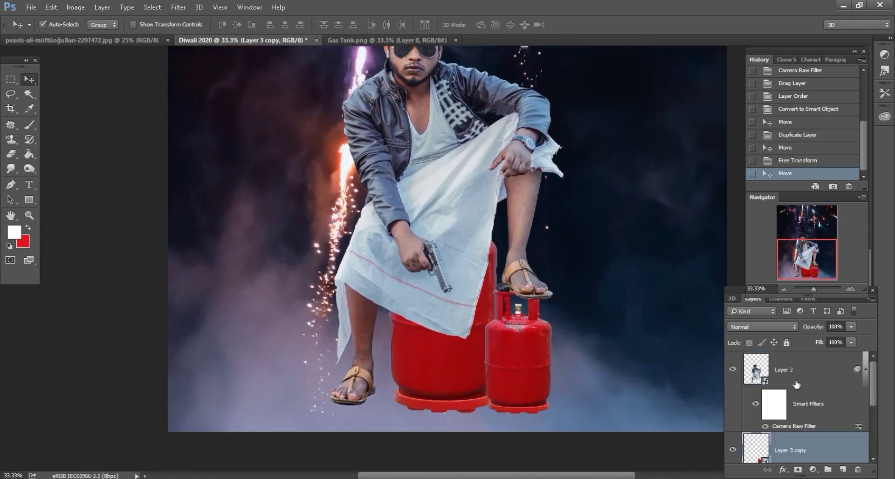
click(463, 259)
Add a Hue/Saturation adjustment to the man's Layer 2 with Lightness -8
click(75, 7)
mouse_move(91, 35)
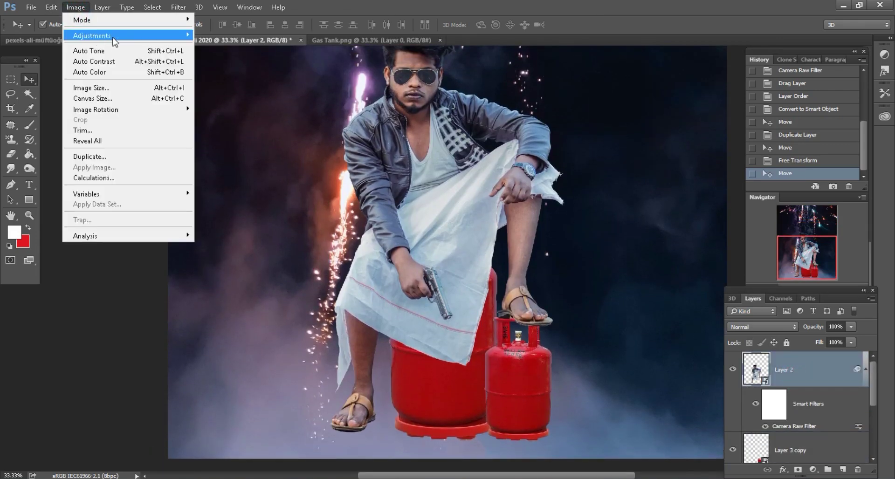
click(219, 93)
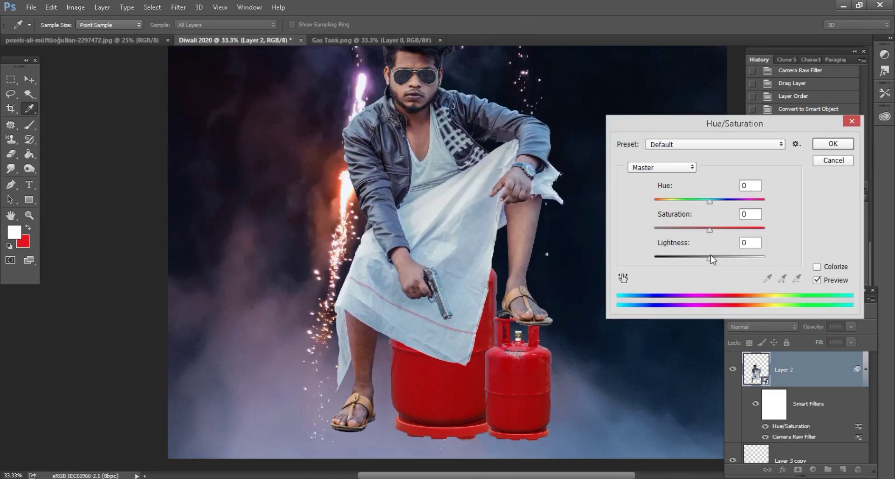
drag(705, 256, 705, 259)
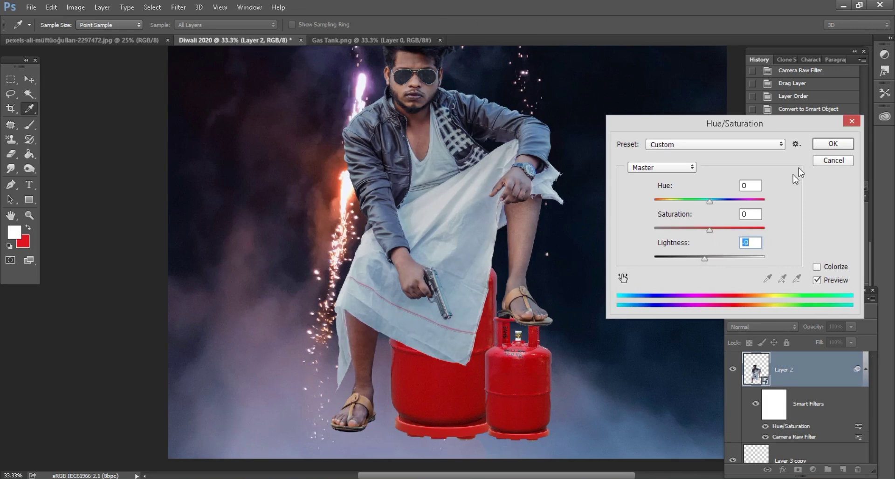
click(833, 143)
scroll(454, 317, down, 2)
scroll(454, 317, down, 1)
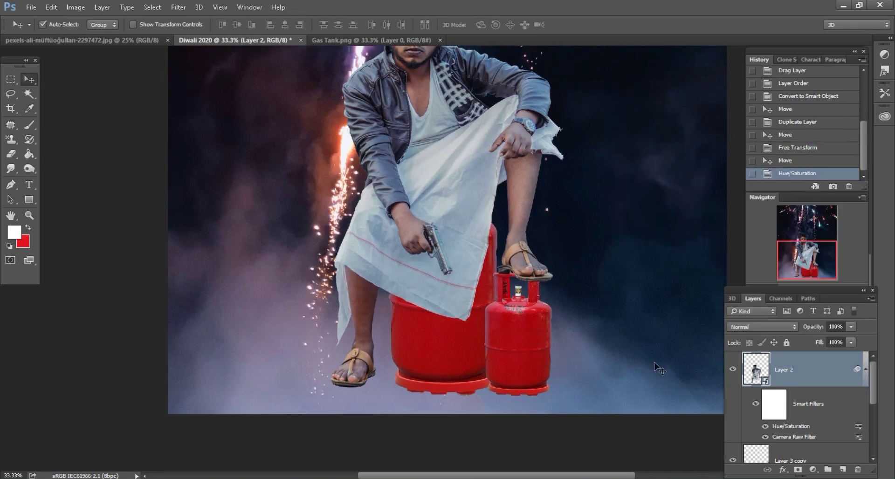
key(ctrl+minus)
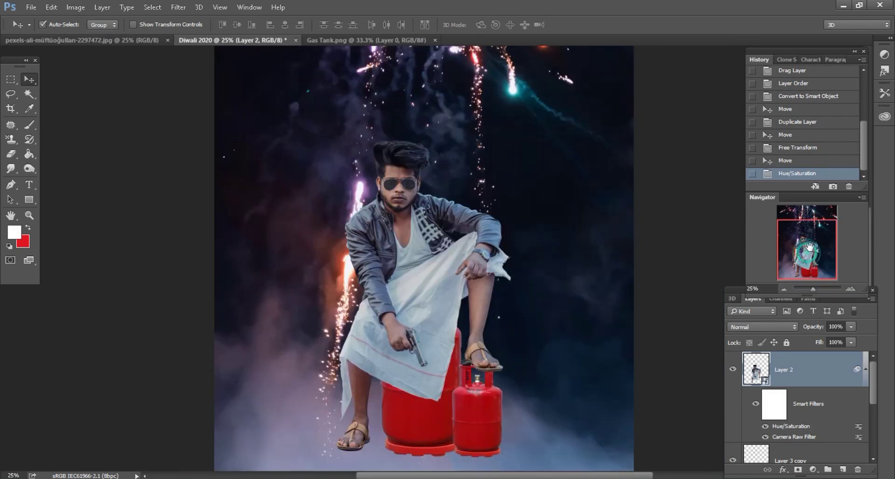
Close the Gas Tank image
click(145, 41)
click(399, 41)
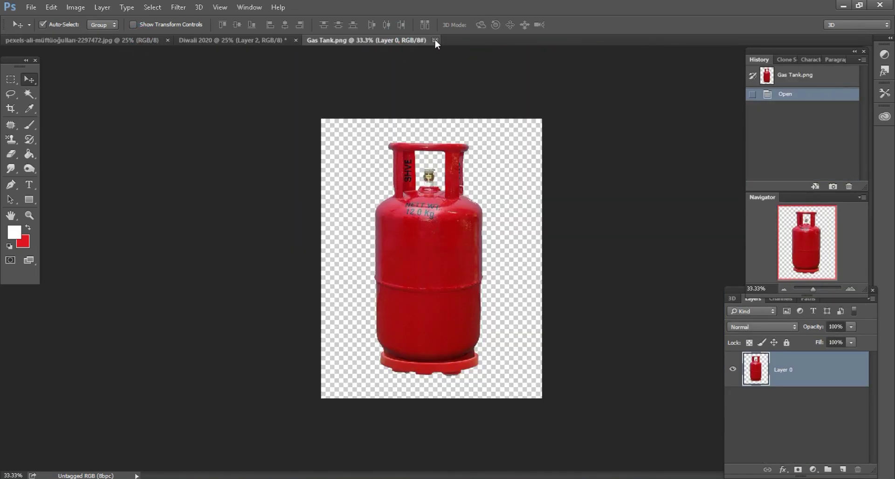
click(434, 40)
Lasso a smoke patch in the fireworks photo and drag it into Diwali 2020
click(11, 95)
key(ctrl+plus)
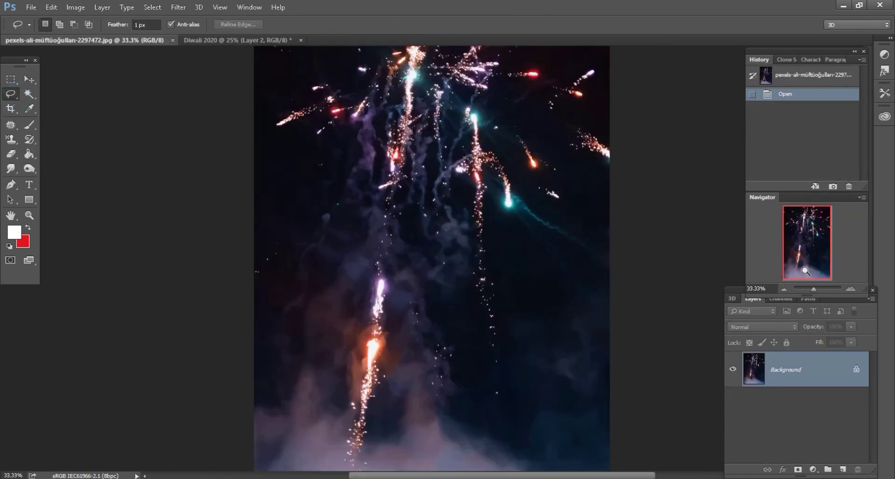
scroll(522, 346, down, 2)
scroll(522, 345, down, 5)
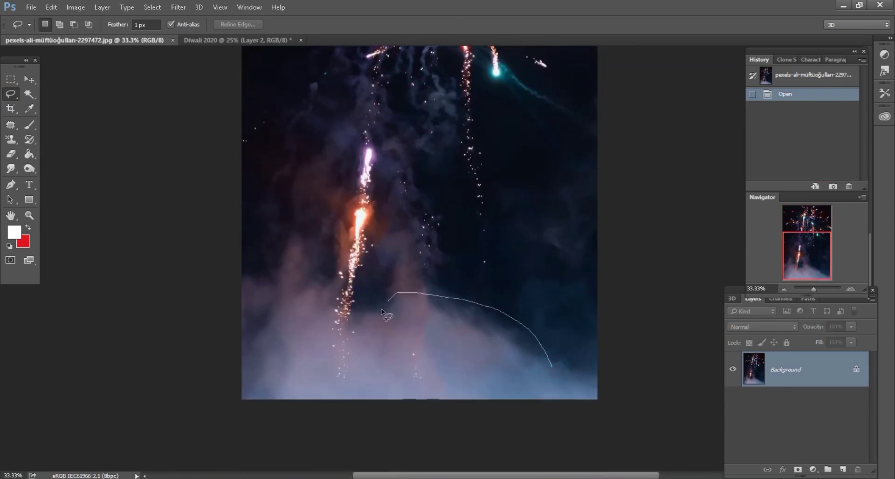
drag(546, 414, 573, 410)
key(v)
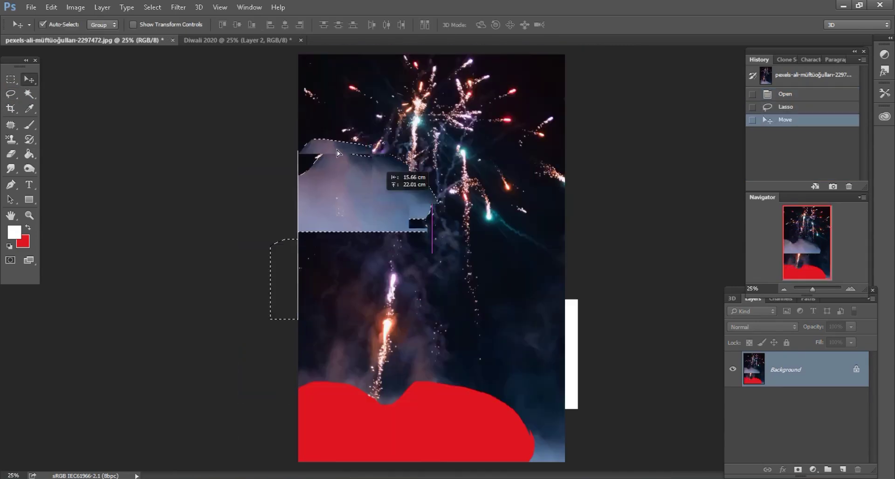
mouse_move(420, 354)
mouse_down()
mouse_move(257, 42)
mouse_move(543, 405)
mouse_up()
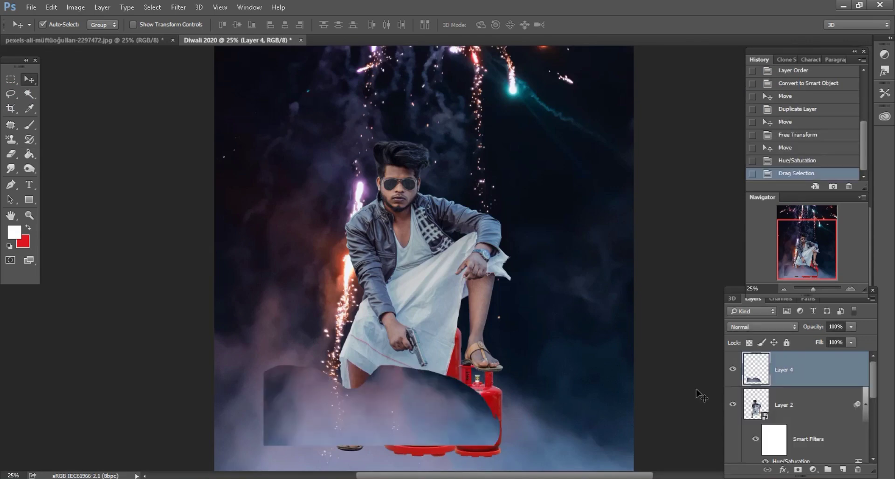
Convert the smoke layer to a smart object
key(ctrl+plus)
scroll(695, 393, down, 2)
right_click(830, 370)
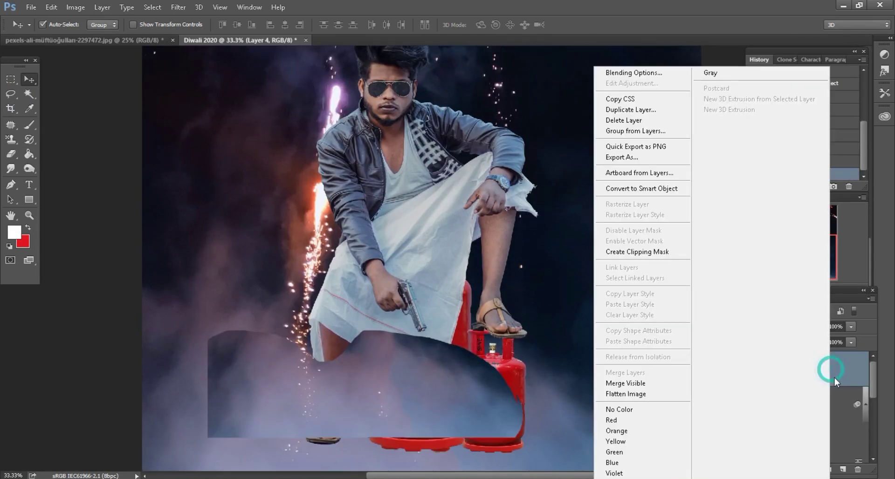
click(671, 188)
Enlarge the smoke proportionally to about 178% across the canvas bottom
scroll(438, 376, down, 2)
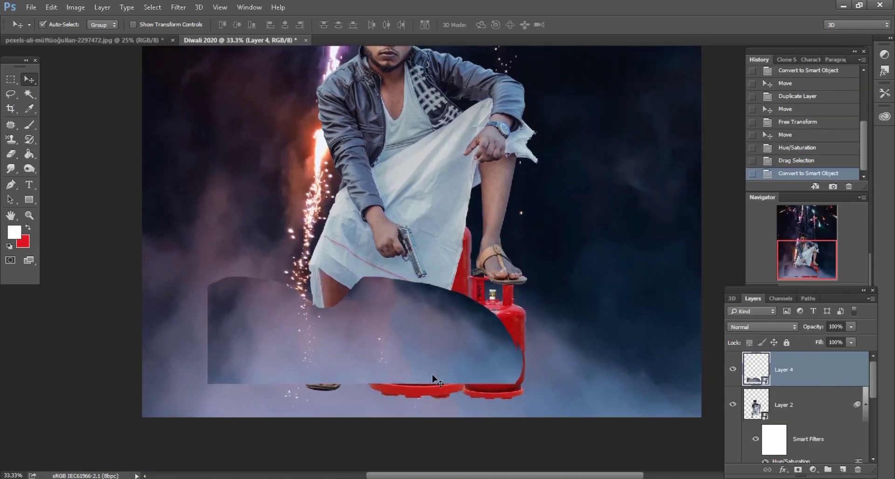
scroll(436, 380, down, 1)
click(51, 7)
click(77, 227)
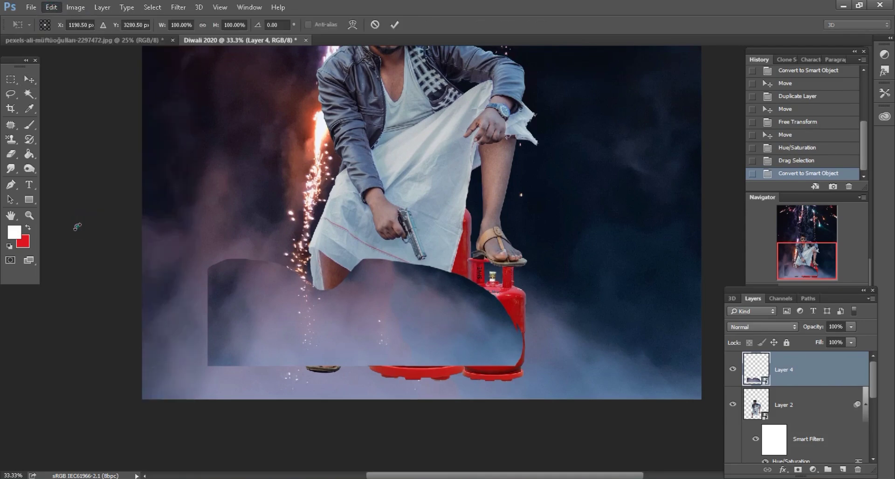
click(204, 24)
drag(216, 25, 260, 29)
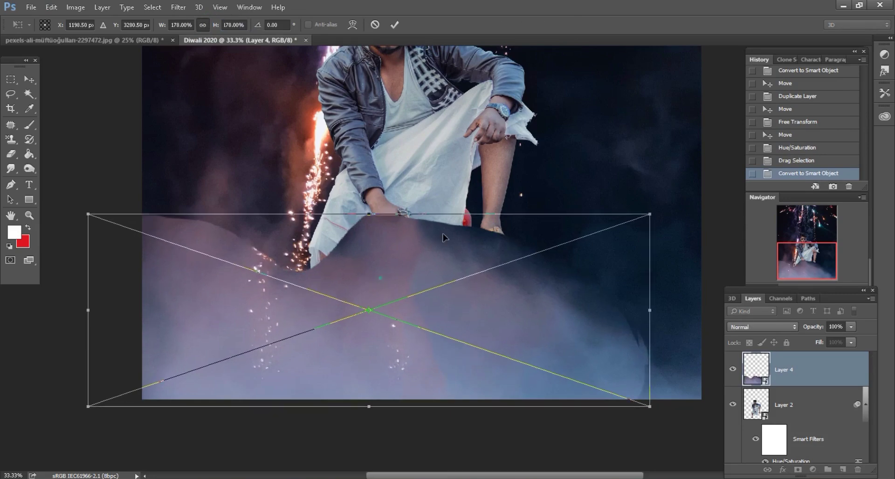
mouse_move(380, 282)
mouse_down()
mouse_move(437, 275)
mouse_move(442, 295)
mouse_move(443, 242)
mouse_up()
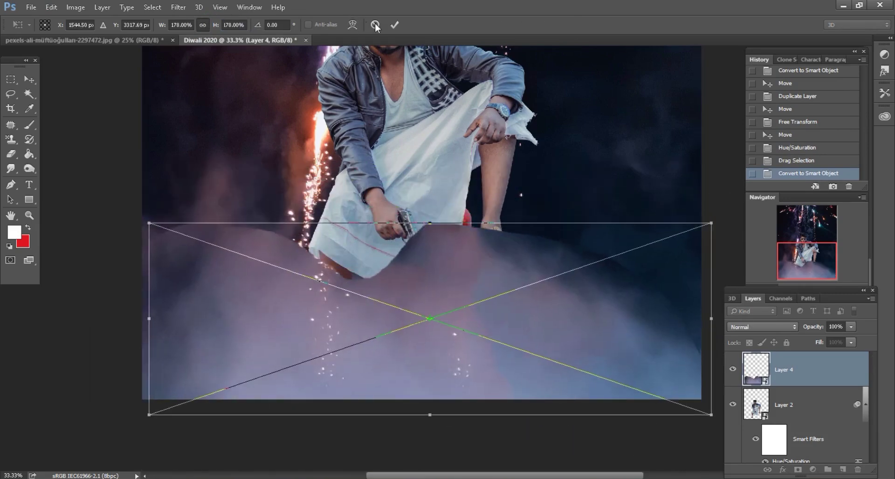
click(393, 24)
Add a layer mask to the smoke and paint it away from the man's legs with a soft brush
click(799, 470)
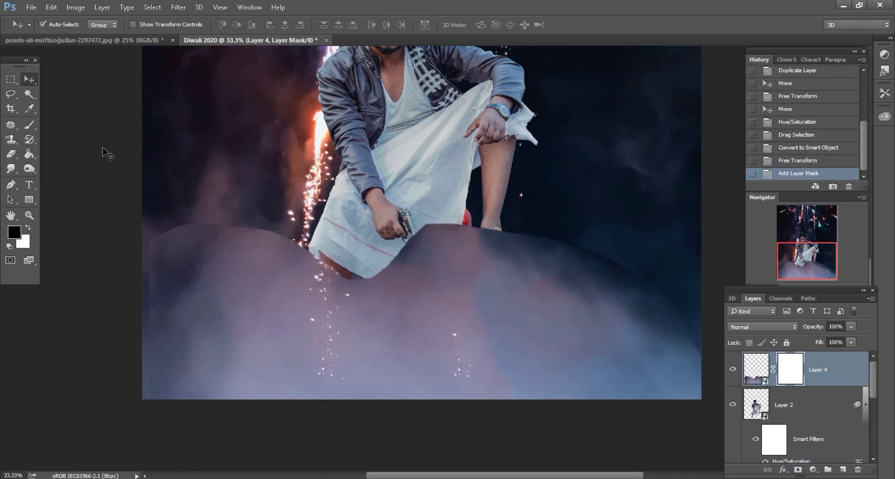
click(35, 124)
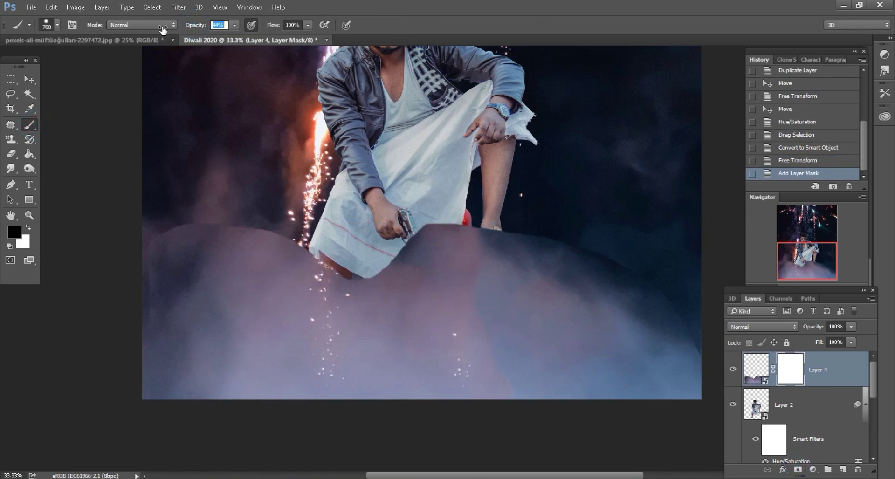
right_click(422, 255)
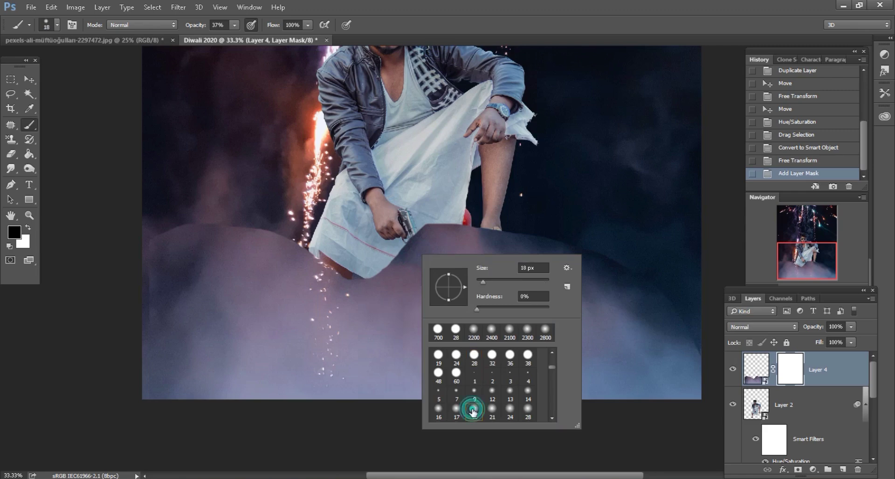
double_click(473, 410)
key(ctrl+plus)
key(bracketright)
key(bracketright)
key(bracketright)
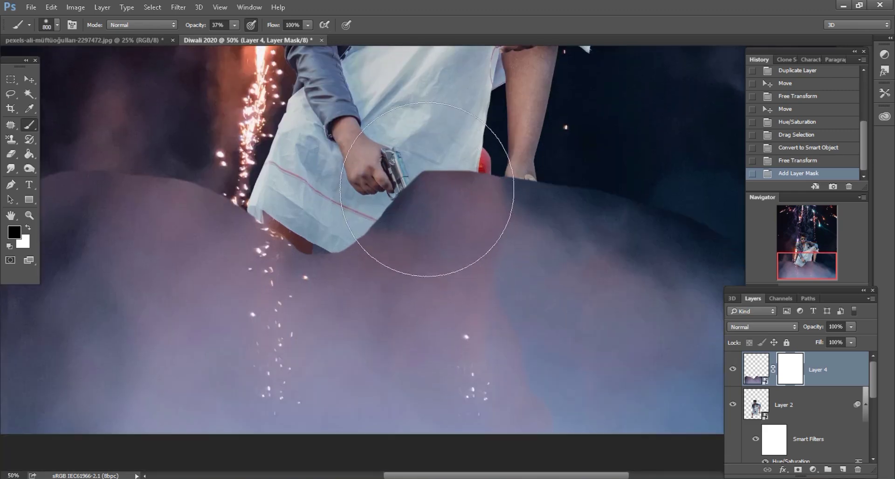
scroll(436, 194, down, 1)
mouse_move(435, 193)
mouse_down()
mouse_move(463, 170)
mouse_move(442, 156)
mouse_move(406, 223)
mouse_move(330, 230)
mouse_move(300, 219)
mouse_move(284, 253)
mouse_move(259, 264)
mouse_up()
Mask more smoke beside the left sparkler and over the sandal, cylinder and raised foot
key(bracketright)
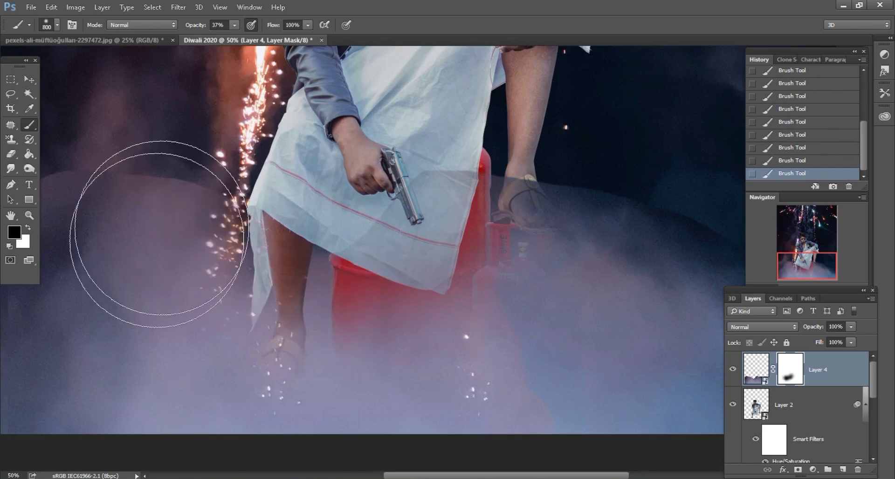
key(ctrl+minus)
drag(191, 226, 153, 254)
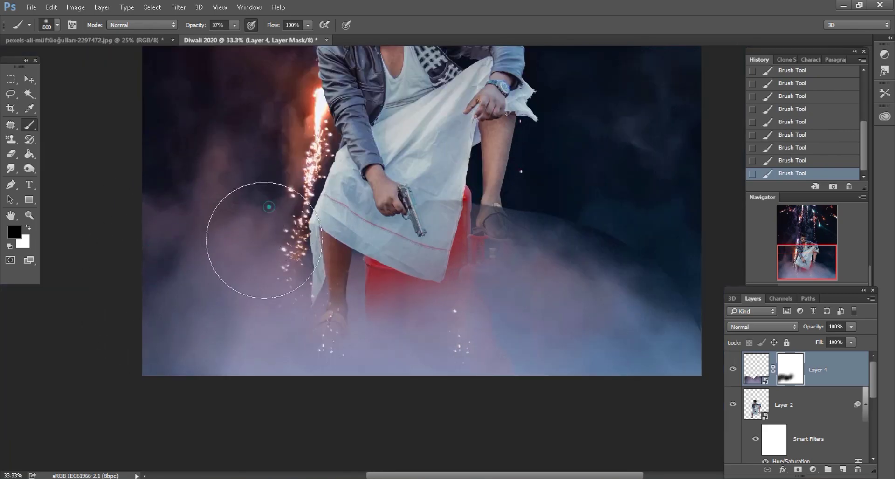
mouse_move(487, 220)
mouse_down()
mouse_move(512, 222)
mouse_move(705, 343)
mouse_up()
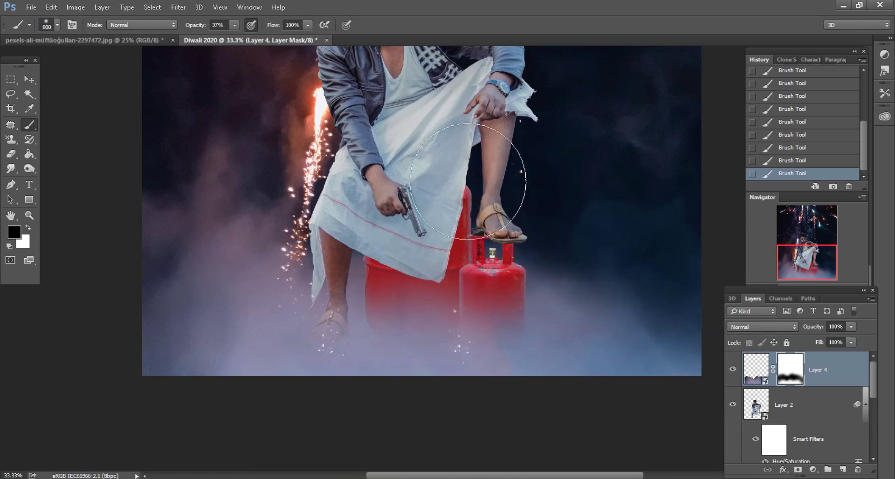
drag(468, 181, 541, 214)
key(ctrl+minus)
key(ctrl+minus)
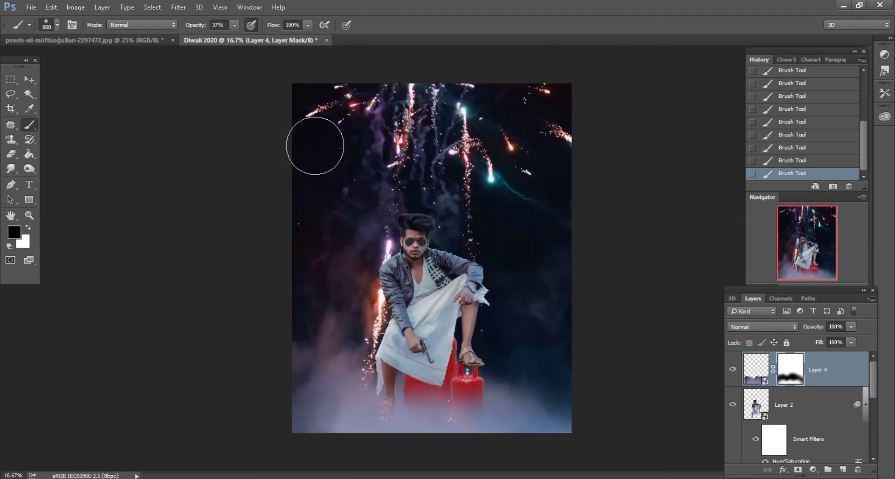
Close the first fireworks image without saving and select the pexels-peter-spencer image
click(161, 37)
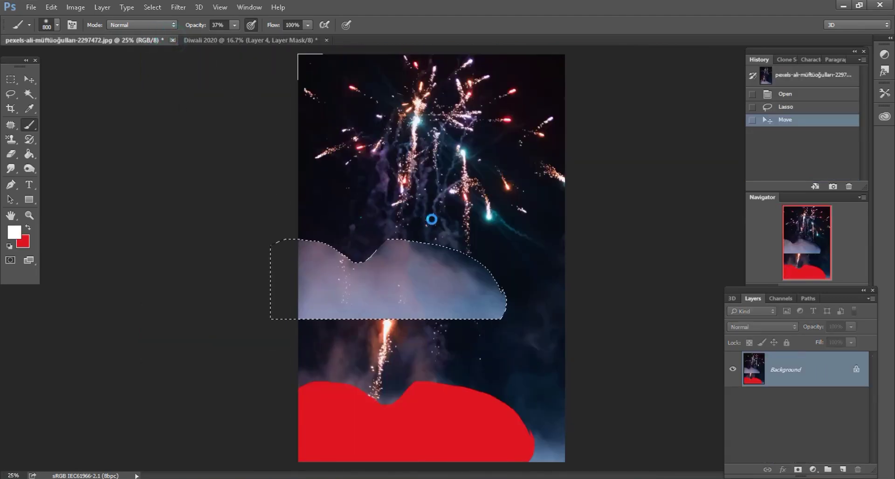
key(ctrl+w)
click(452, 186)
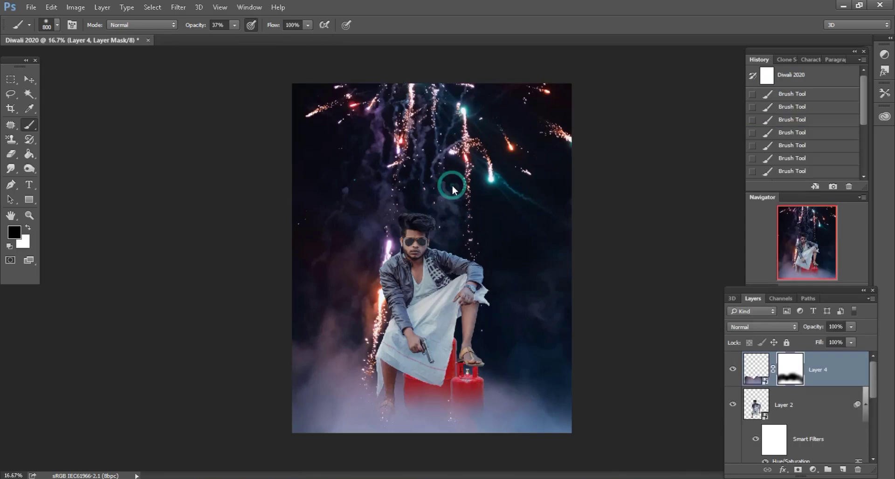
click(29, 81)
key(alt+Tab)
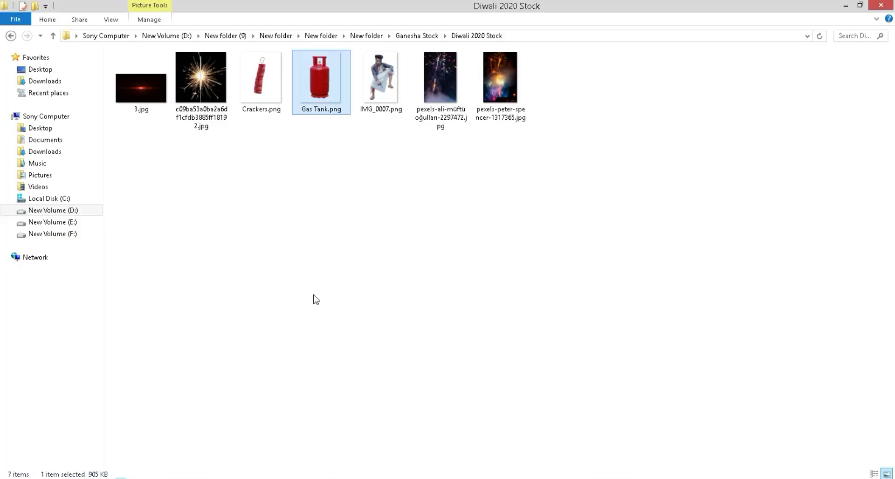
click(342, 214)
click(500, 88)
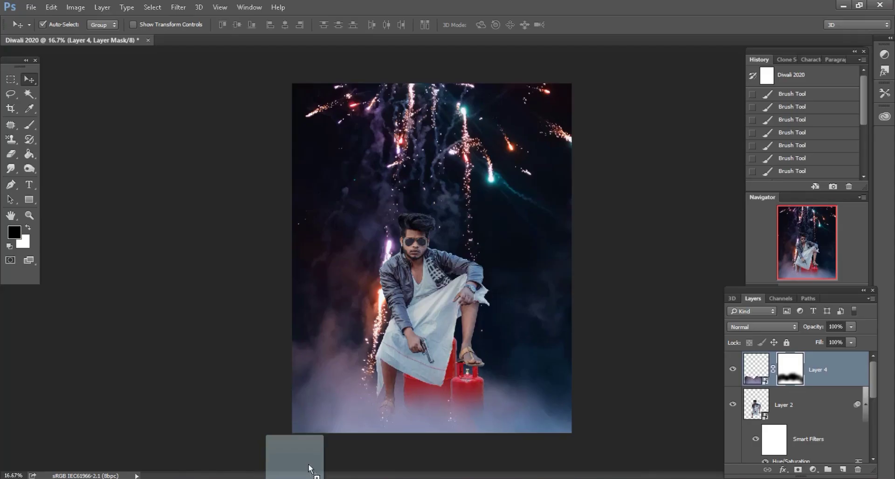
Bring the pexels-peter-spencer orange fireworks photo into Diwali 2020 as Layer 5, stacked behind the man
drag(412, 311, 595, 39)
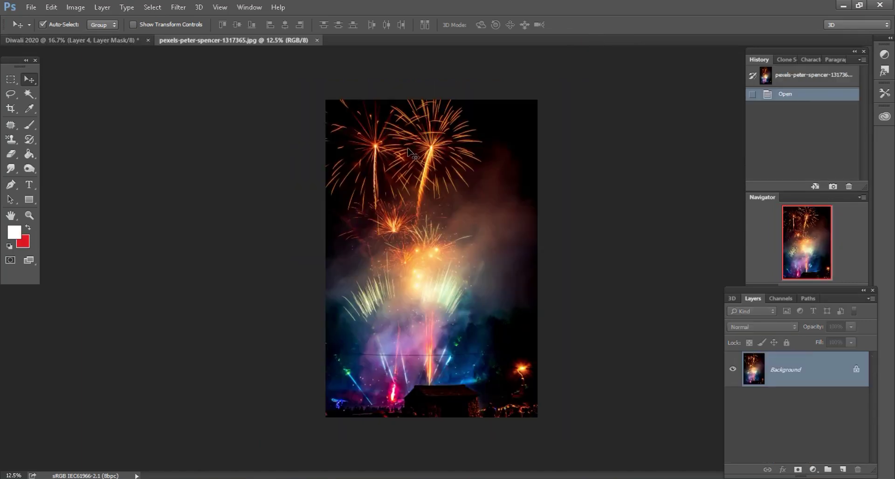
drag(138, 40, 347, 213)
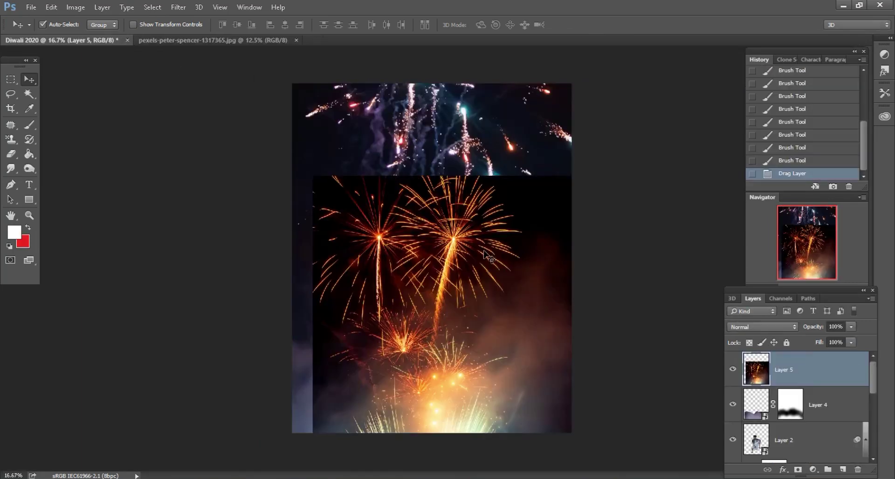
mouse_move(470, 326)
mouse_down()
mouse_move(450, 239)
mouse_move(466, 268)
mouse_up()
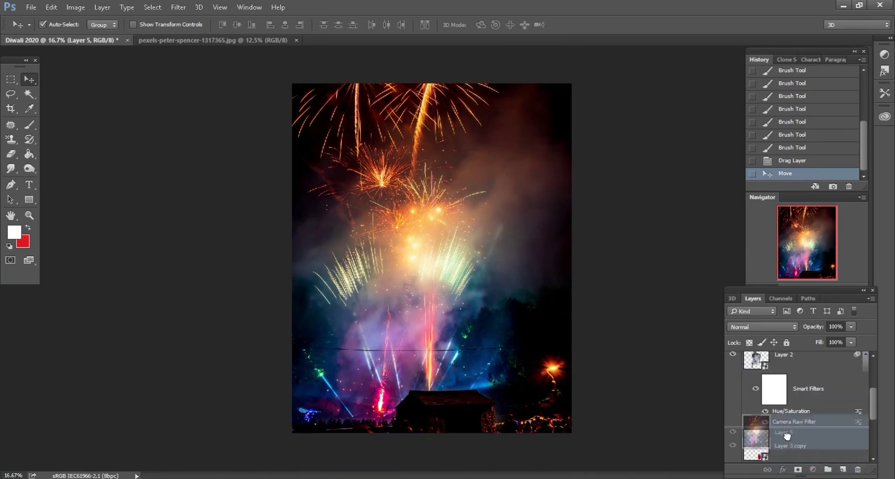
drag(794, 371, 792, 387)
click(767, 327)
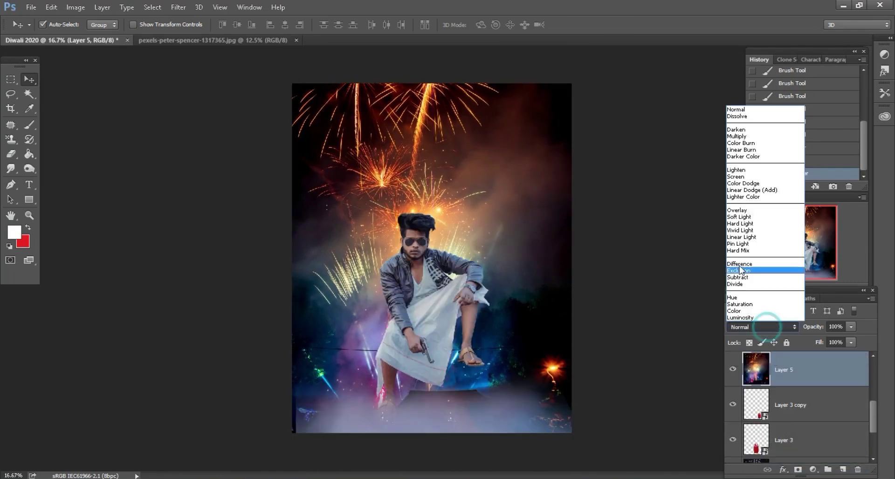
Set Layer 5 to Screen blending and convert it to a smart object
click(744, 177)
key(ctrl+plus)
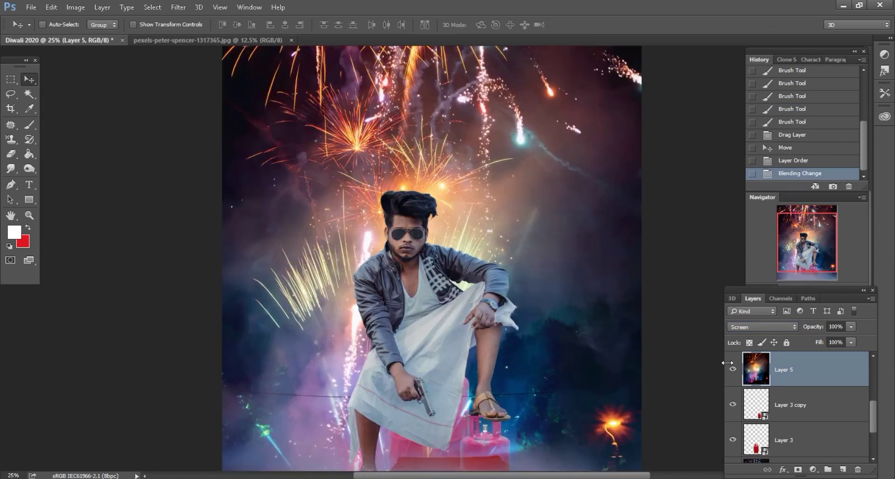
right_click(810, 364)
click(632, 189)
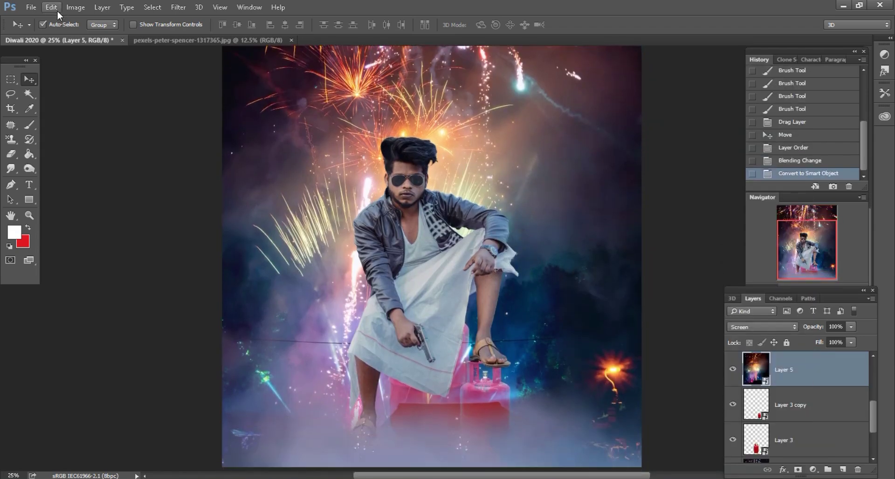
Scale Layer 5 to about 102%, nudge it right, and add a layer mask
click(58, 12)
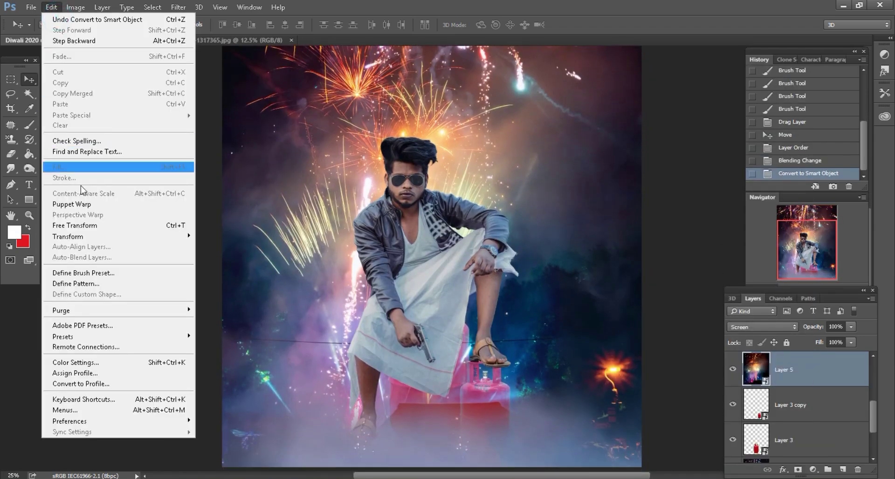
click(70, 226)
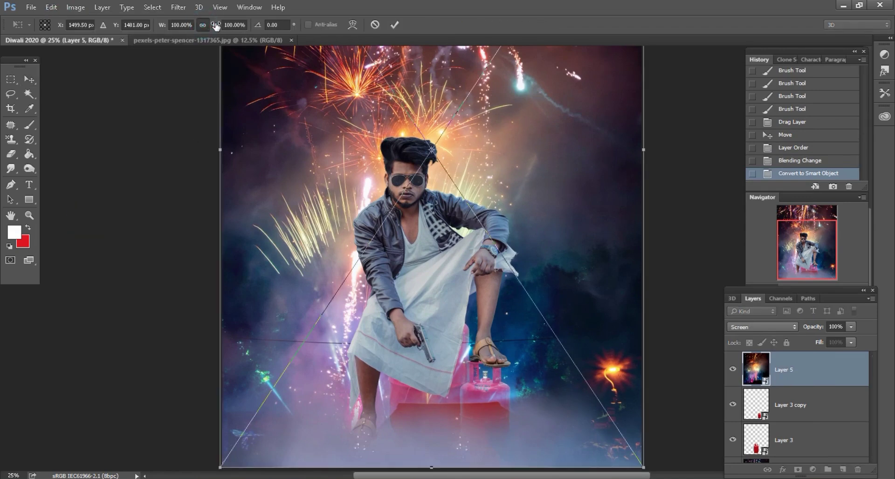
drag(217, 26, 219, 26)
drag(517, 190, 517, 188)
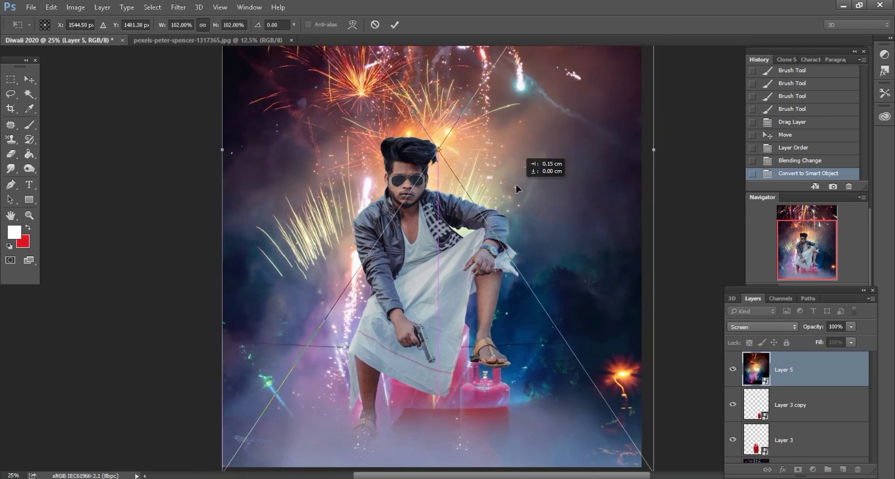
click(797, 469)
scroll(212, 241, up, 2)
click(23, 122)
Use a larger soft black brush at 37% on the mask to fade upper-left fireworks above the head
scroll(310, 141, up, 2)
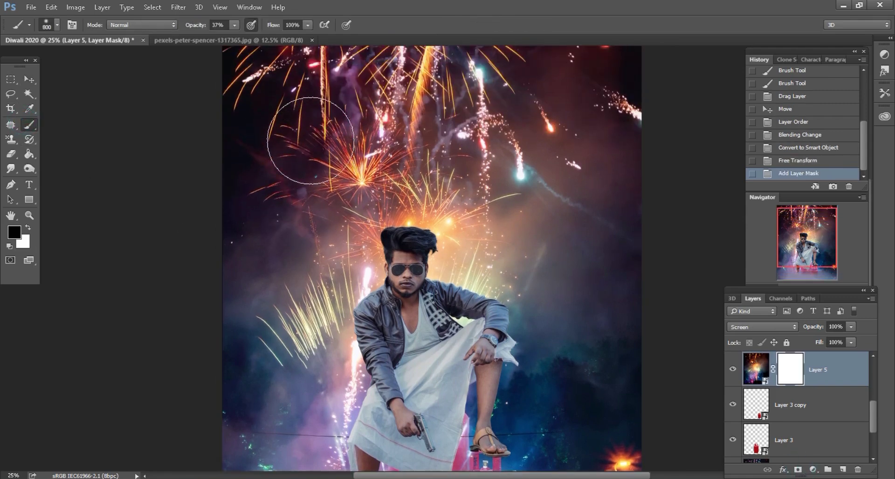
key(bracketright)
key(bracketright)
click(347, 179)
click(381, 169)
click(260, 150)
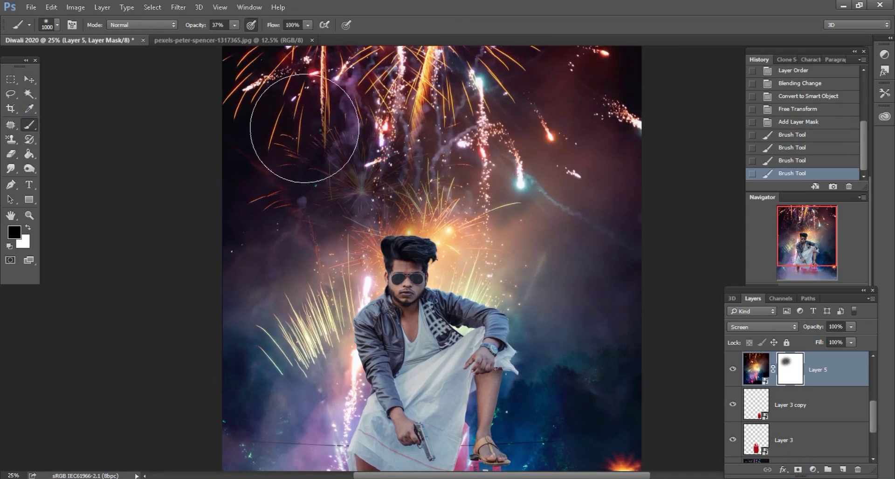
scroll(370, 90, up, 1)
click(369, 90)
click(261, 140)
click(293, 118)
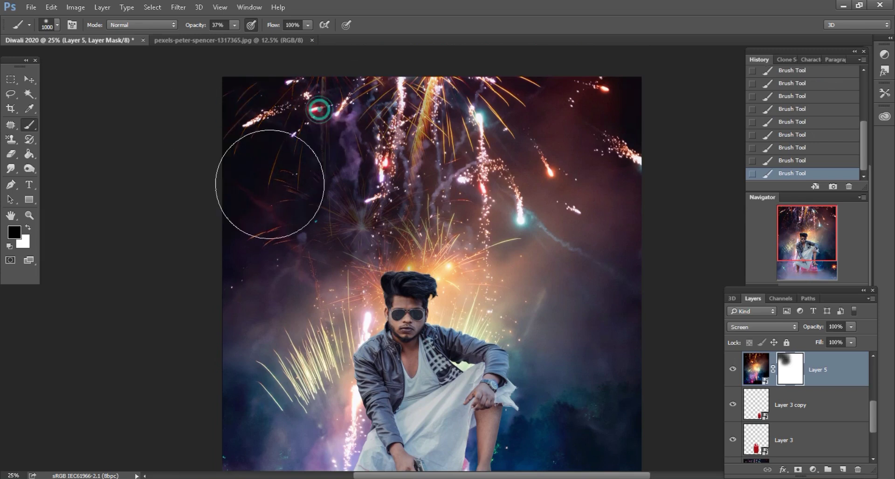
Mask out the remaining fireworks streaks across the upper-right and top of the sky
drag(429, 180, 604, 244)
click(604, 245)
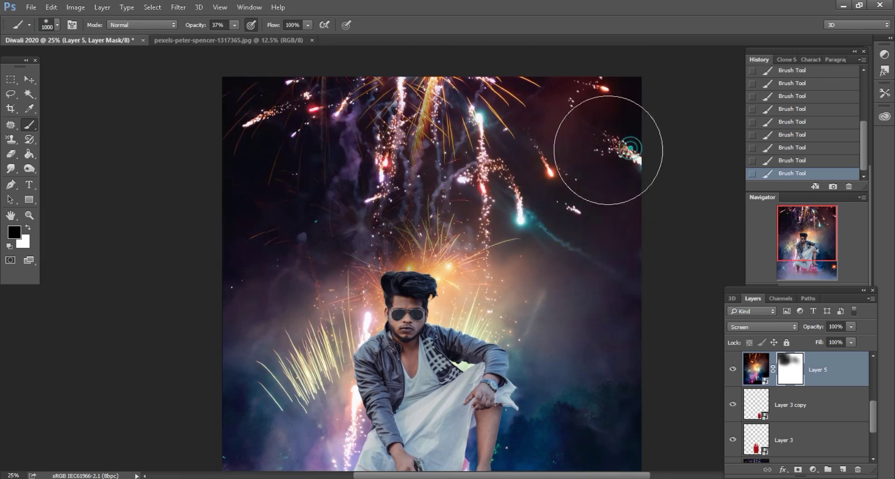
mouse_move(609, 104)
mouse_down()
mouse_move(398, 148)
mouse_move(359, 90)
mouse_move(475, 76)
mouse_up()
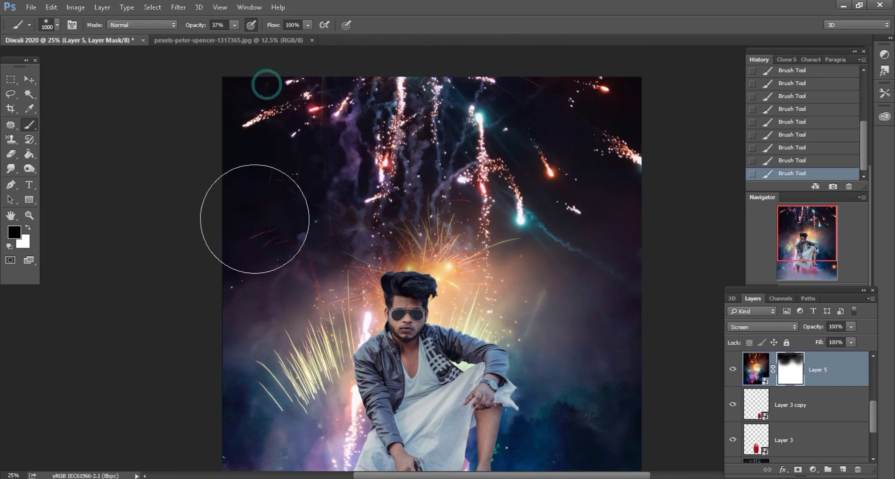
scroll(327, 201, down, 3)
drag(407, 201, 429, 169)
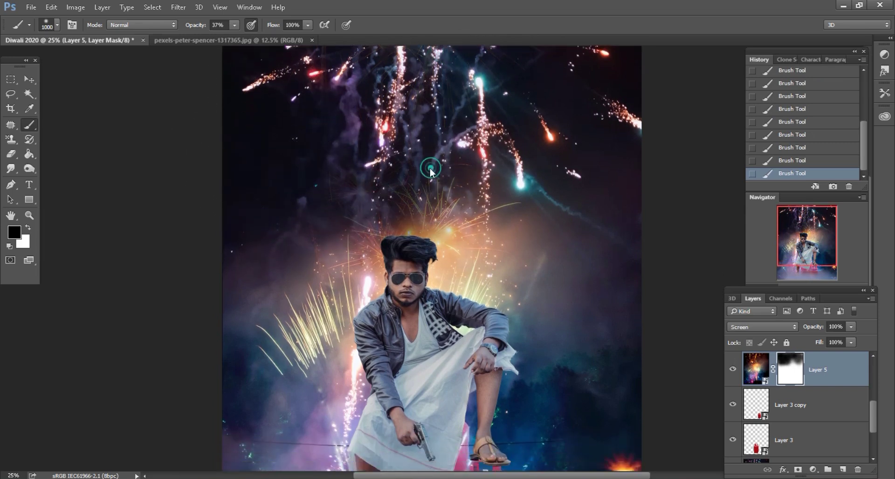
drag(524, 160, 440, 140)
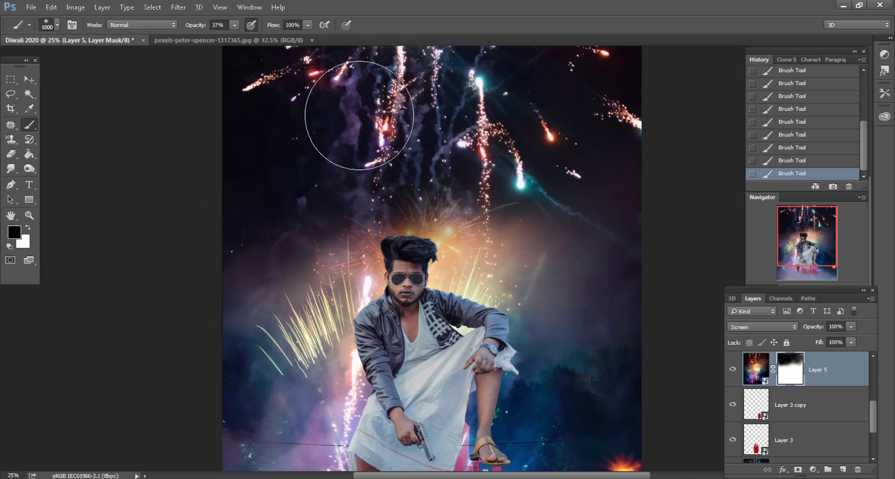
drag(350, 120, 559, 159)
scroll(245, 156, down, 3)
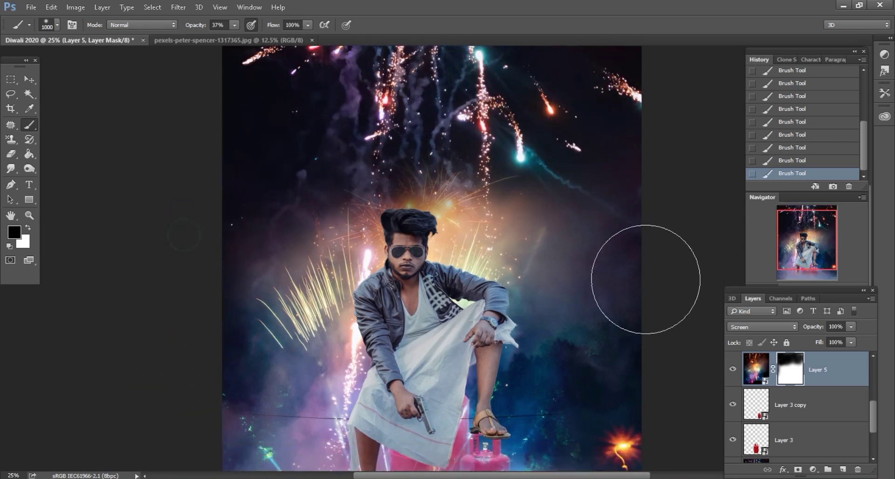
scroll(648, 264, down, 1)
scroll(812, 409, down, 1)
Create a new layer above Layer 1 and set it to Overlay blending
scroll(811, 408, down, 1)
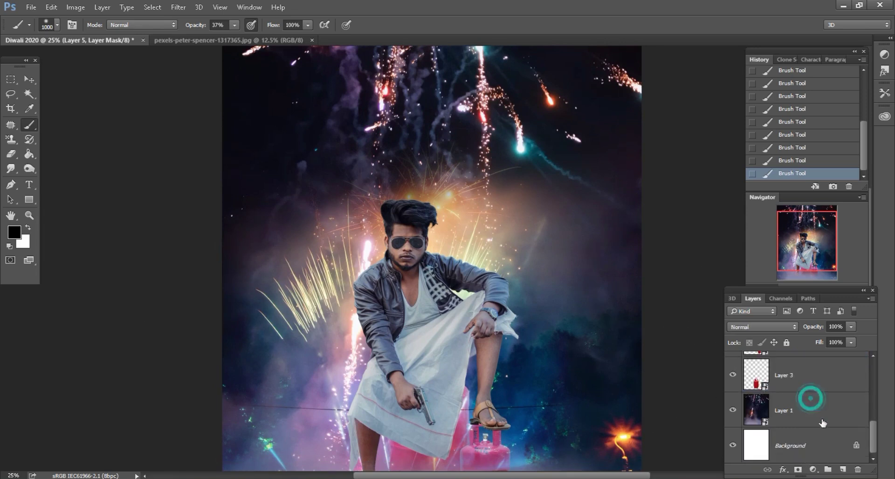
click(801, 409)
click(842, 469)
click(761, 327)
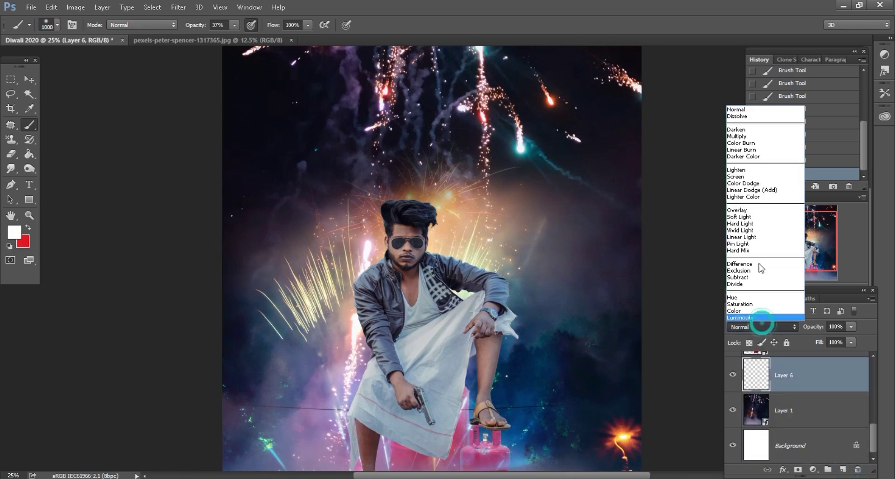
click(740, 210)
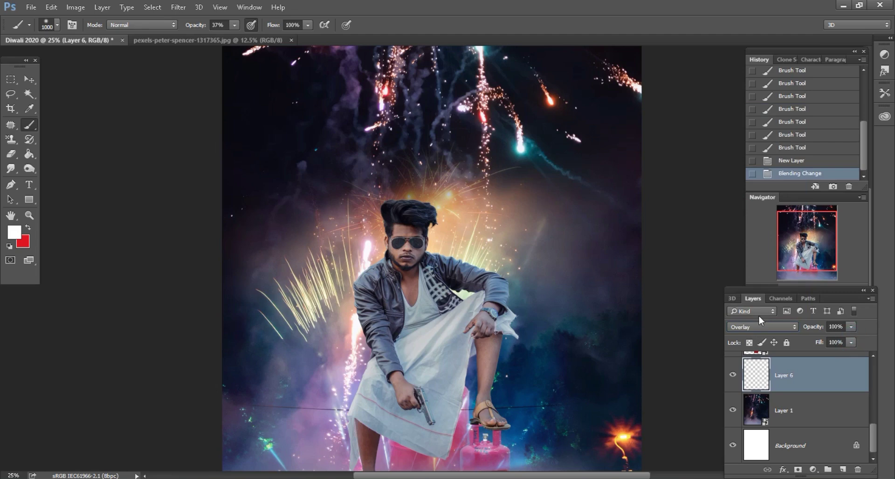
Choose pink and paint a soft glow around and above the man's head
scroll(358, 238, up, 1)
click(14, 231)
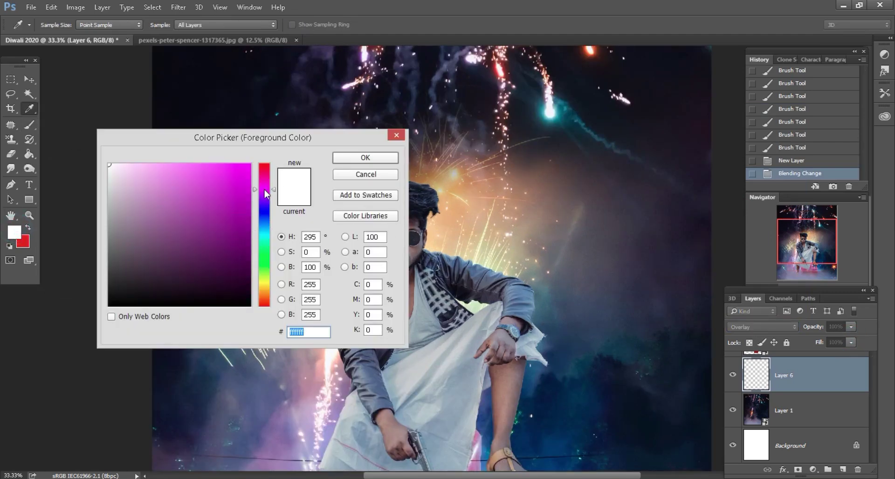
click(193, 179)
click(365, 157)
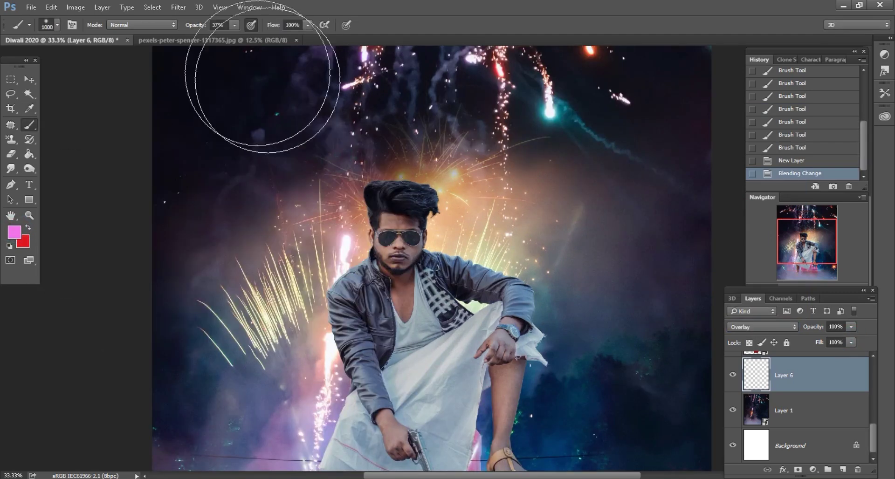
key(bracketright)
key(bracketright)
click(376, 190)
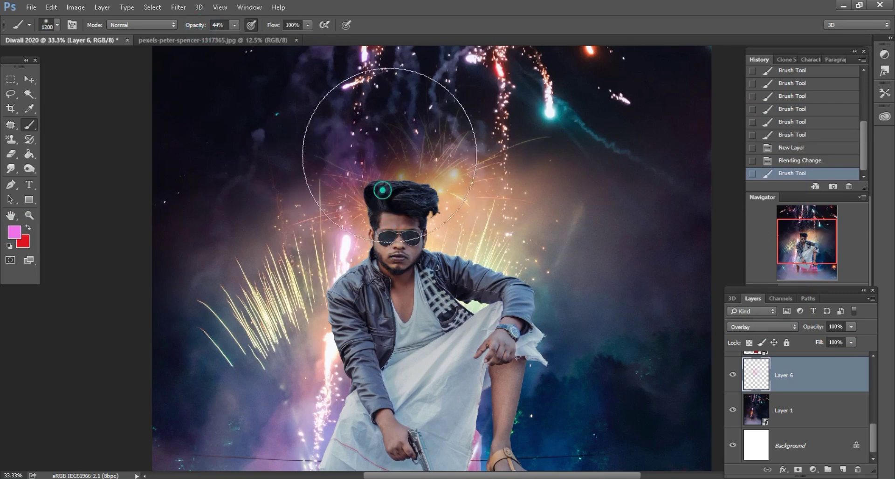
click(385, 143)
click(354, 172)
click(327, 192)
With a smaller brush, extend the pink glow beside the man's left side and sparklers
key(bracketleft)
key(bracketleft)
key(bracketleft)
click(247, 136)
click(405, 159)
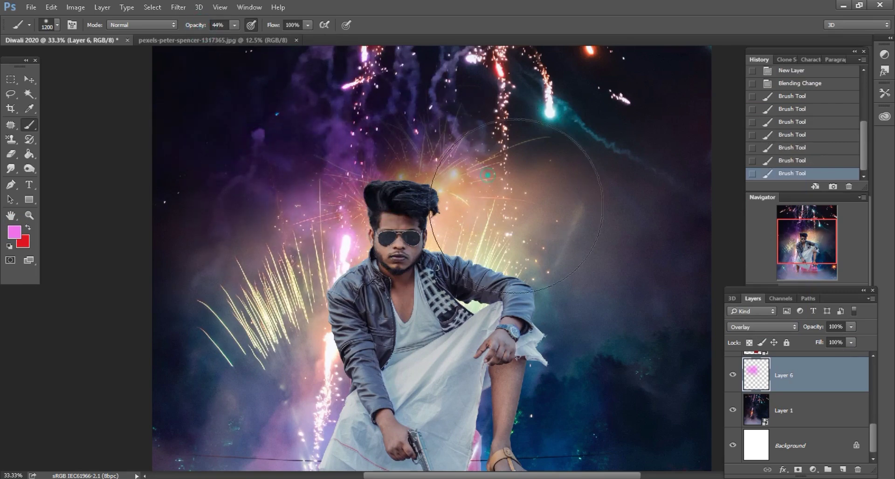
click(414, 216)
click(378, 252)
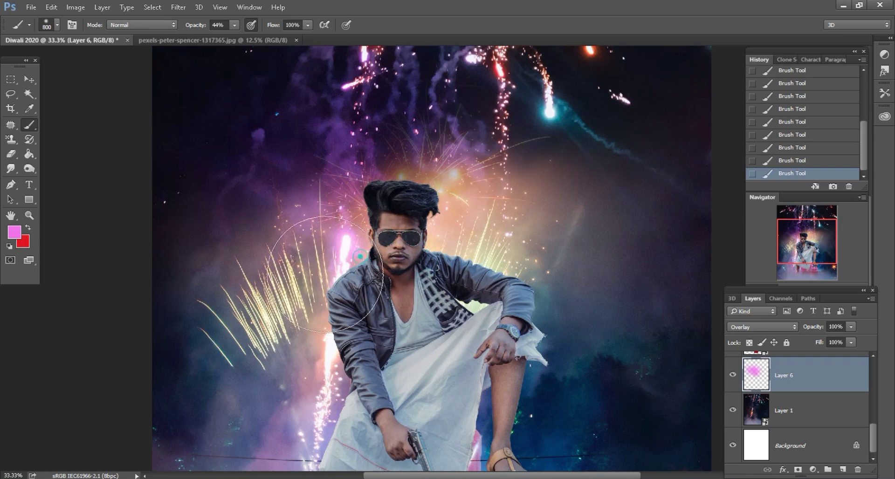
Switch to a warm orange and paint it into the haze left of the man
scroll(324, 306, down, 2)
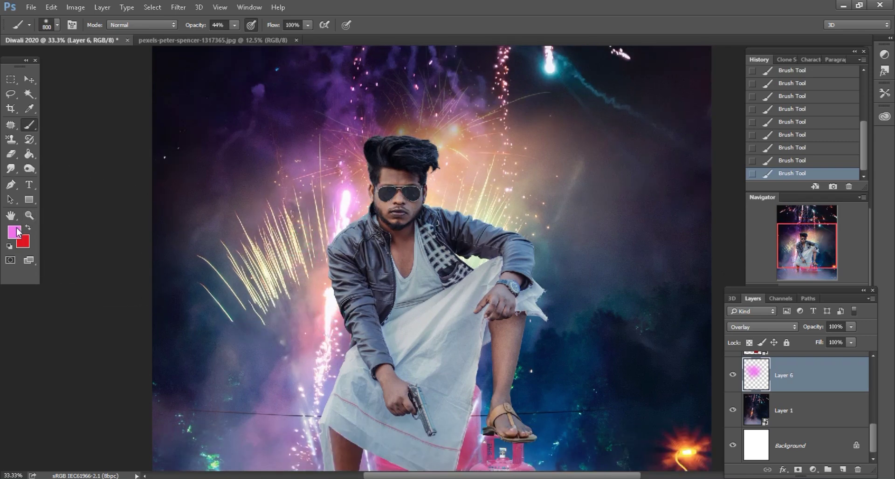
click(18, 232)
click(456, 186)
click(204, 167)
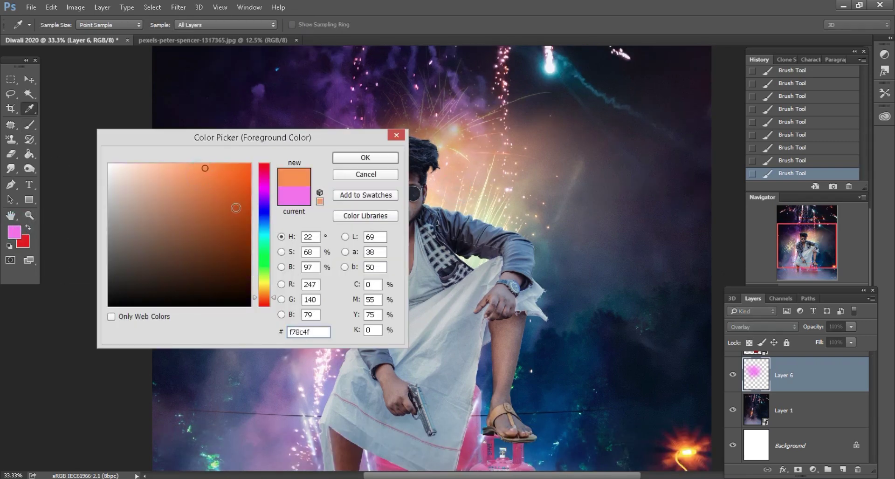
key(Return)
scroll(310, 297, down, 2)
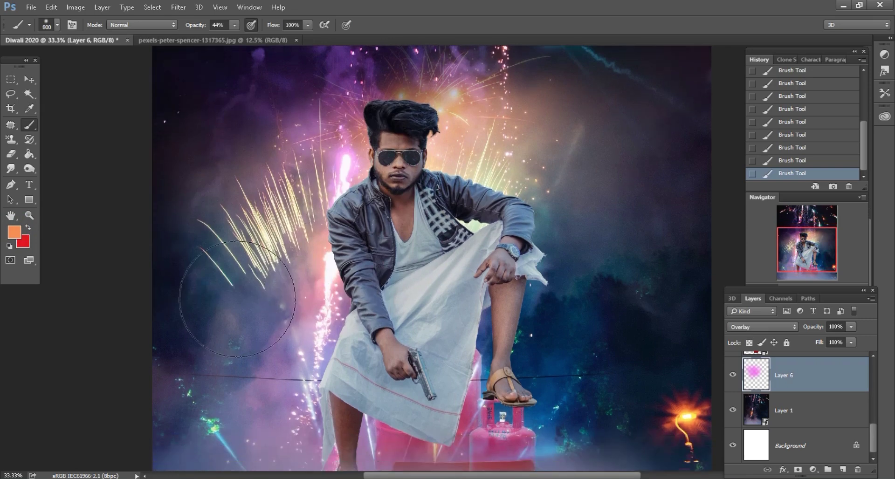
click(233, 303)
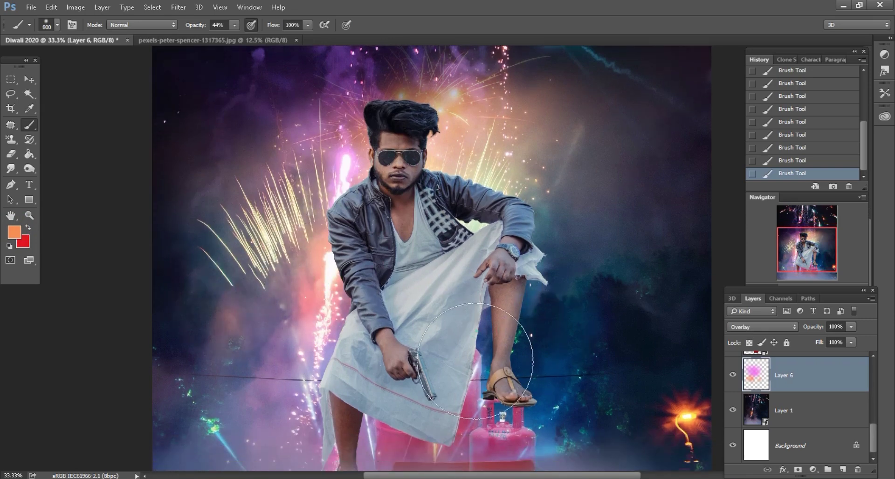
click(808, 408)
Rasterize fireworks Layer 5 and apply its layer mask permanently
click(841, 470)
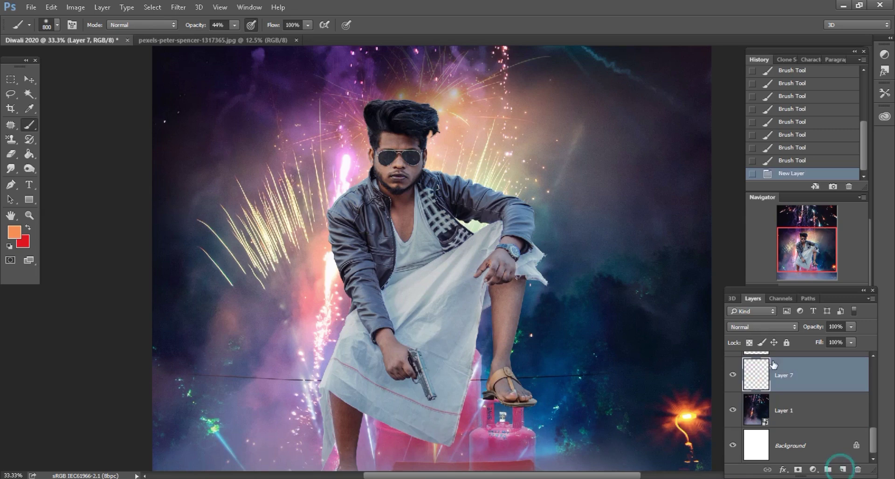
click(857, 469)
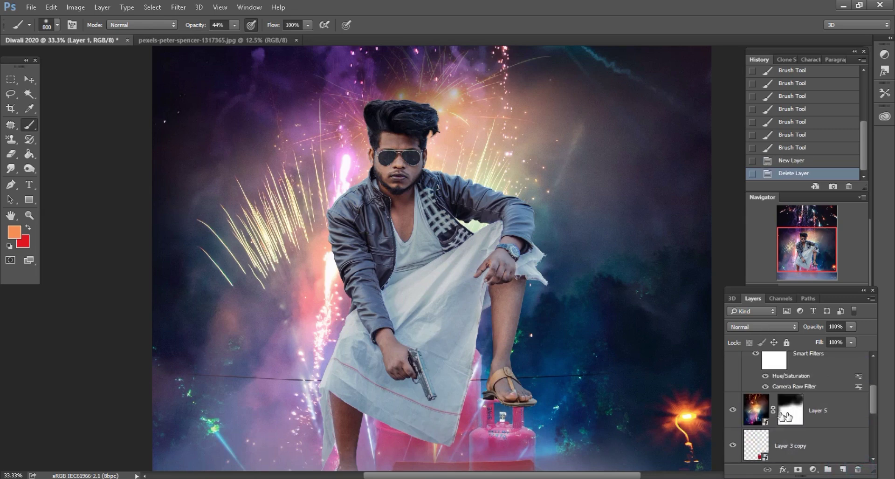
click(822, 415)
click(643, 328)
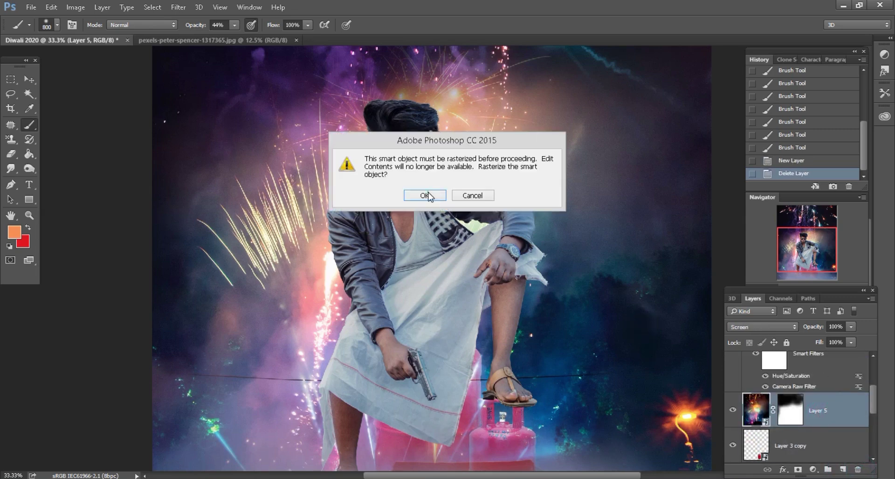
click(425, 196)
right_click(791, 412)
click(788, 327)
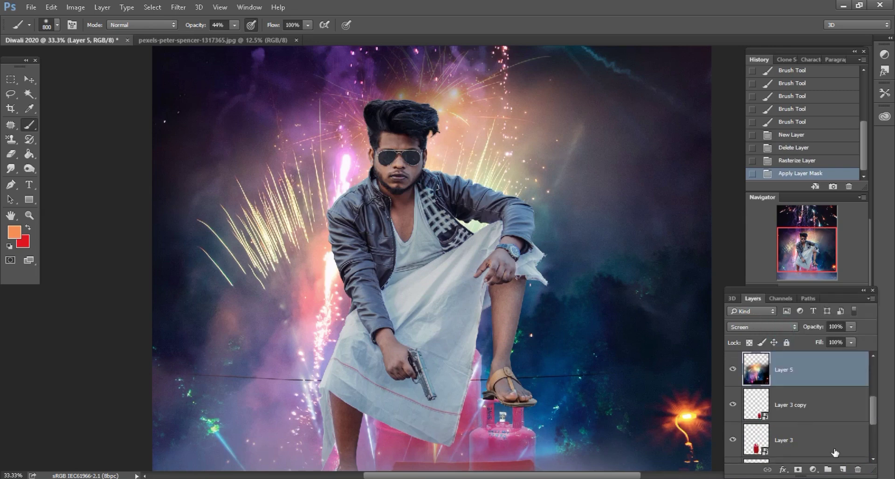
Add a new Screen-blended layer above Layer 5
click(841, 469)
click(759, 327)
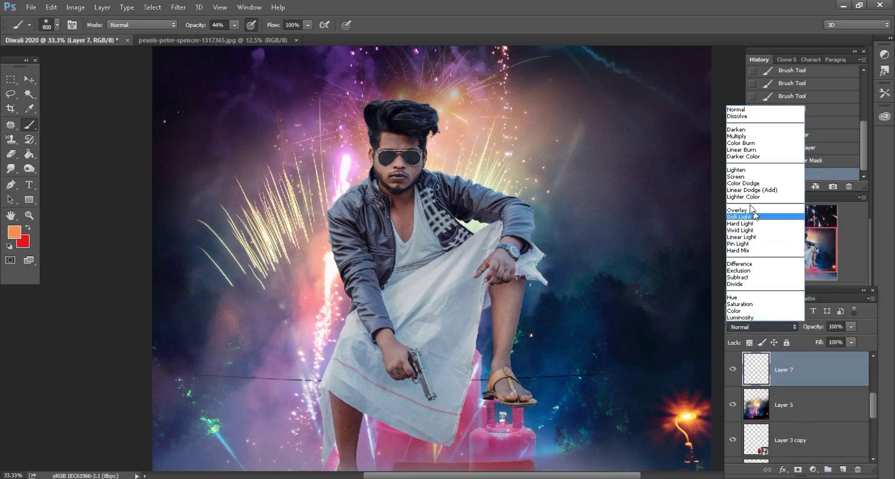
click(742, 173)
scroll(661, 186, down, 2)
scroll(660, 186, down, 1)
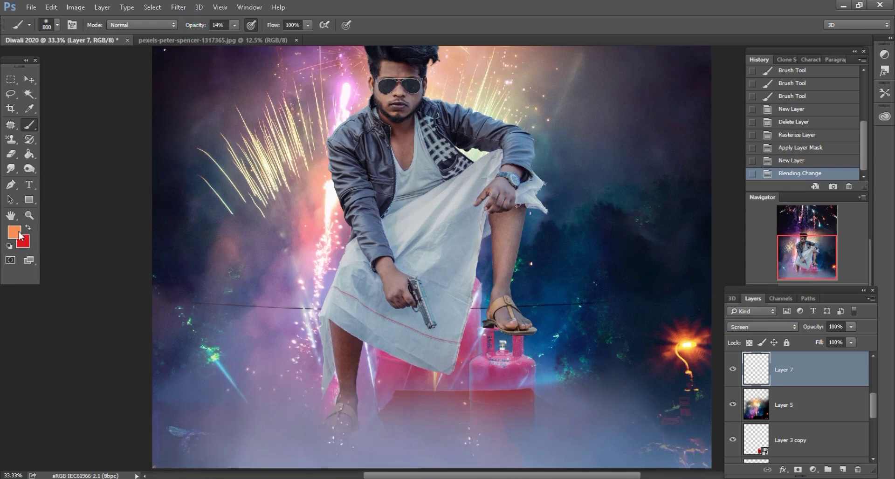
Choose a light peach and brush soft haze across the lower image
click(14, 231)
click(184, 168)
key(Return)
key(b)
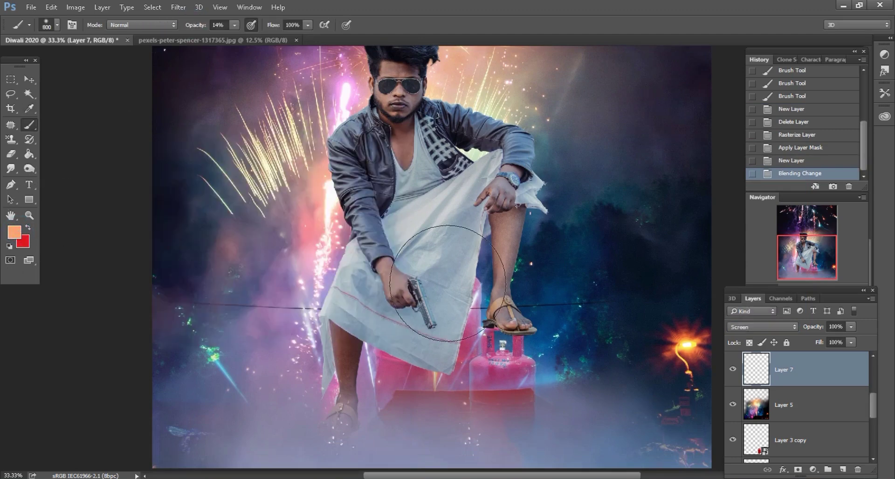
click(457, 298)
drag(460, 299, 574, 341)
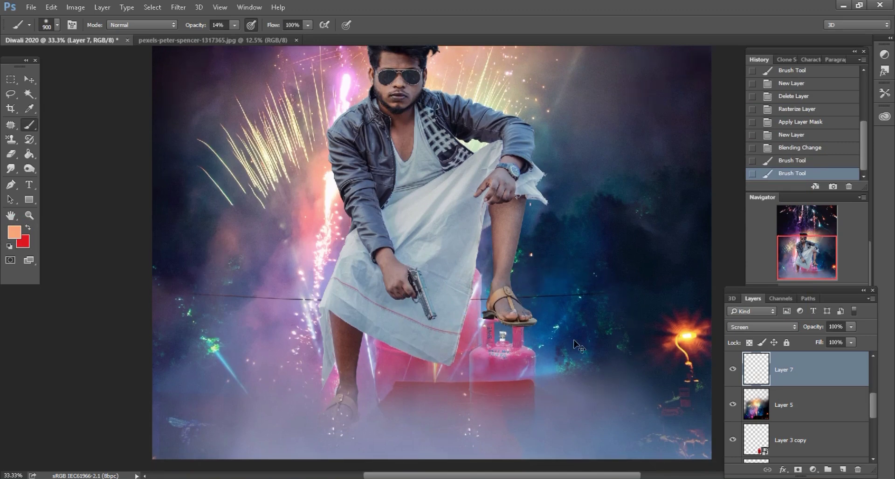
With a slightly smaller brush, paint faint peach glow over the cloth and leg
scroll(574, 340, down, 1)
scroll(574, 341, down, 1)
scroll(574, 340, up, 1)
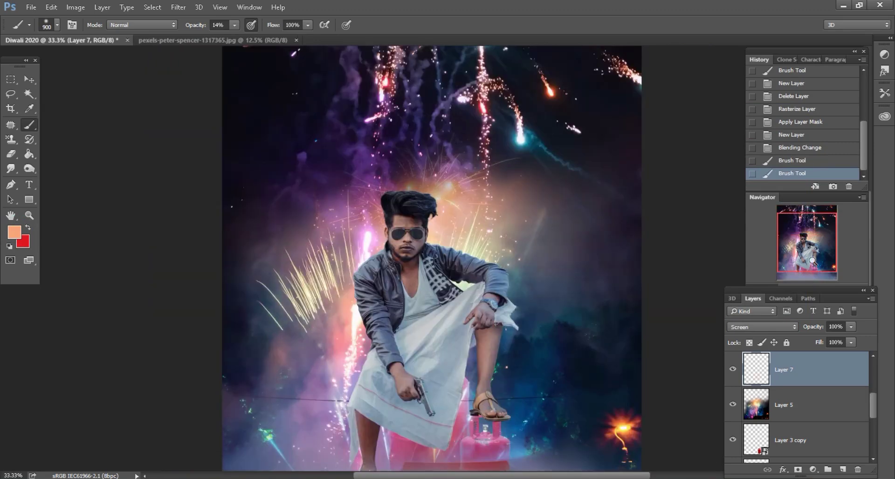
scroll(517, 289, up, 1)
scroll(517, 289, down, 3)
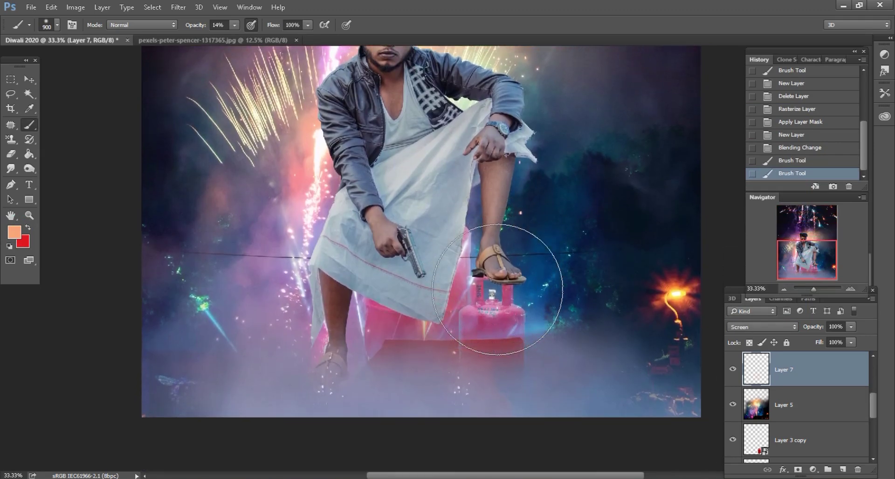
scroll(497, 289, up, 1)
scroll(518, 370, down, 1)
scroll(513, 326, up, 1)
key(bracketleft)
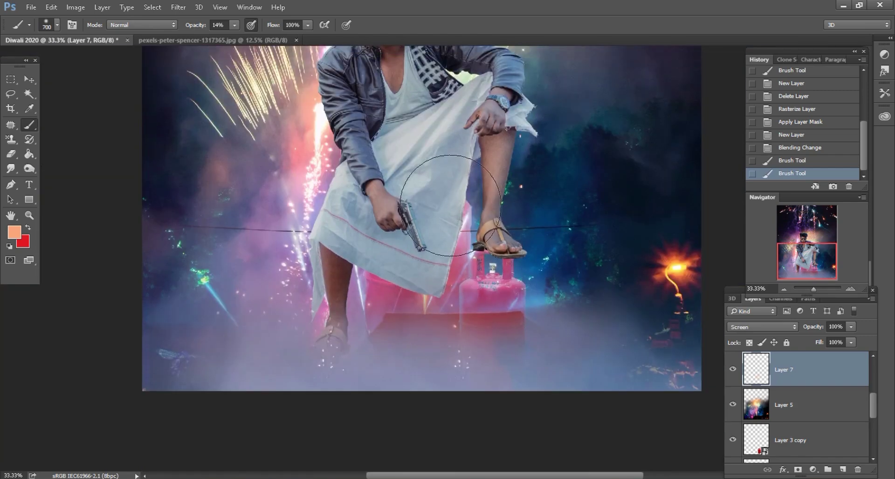
drag(443, 140, 445, 224)
mouse_move(501, 263)
mouse_down()
mouse_move(480, 181)
mouse_move(335, 210)
mouse_move(317, 280)
mouse_up()
mouse_move(419, 117)
mouse_down()
mouse_move(456, 161)
mouse_move(458, 232)
mouse_up()
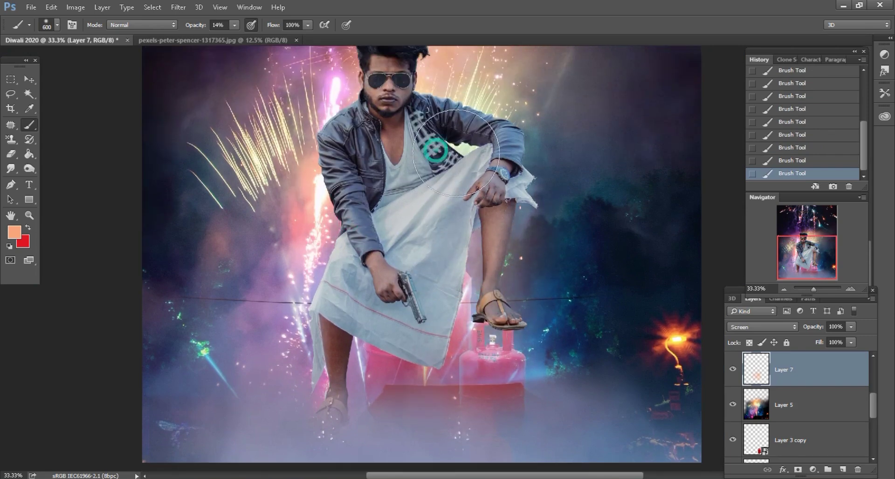
Choose magenta and paint a faint glow beside the man's head and over his hair
drag(359, 99, 359, 163)
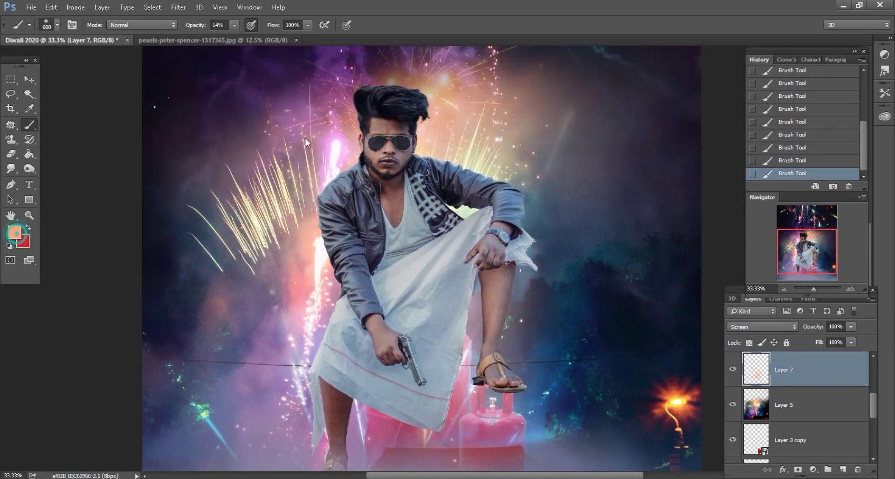
click(259, 177)
click(205, 184)
click(347, 159)
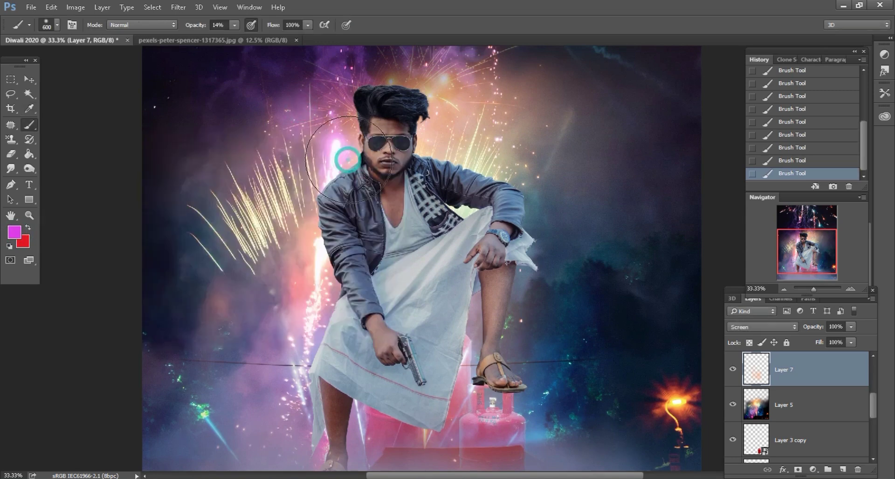
scroll(348, 141, up, 2)
key(bracketright)
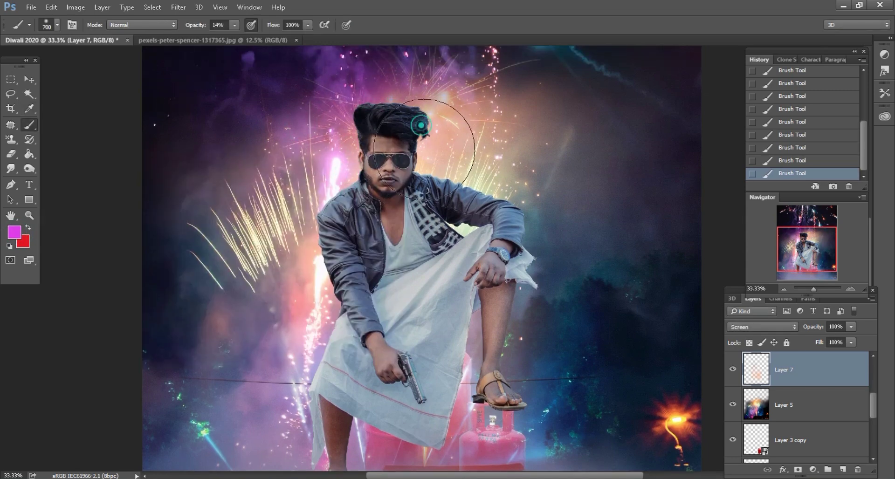
drag(458, 173, 519, 239)
scroll(520, 240, up, 2)
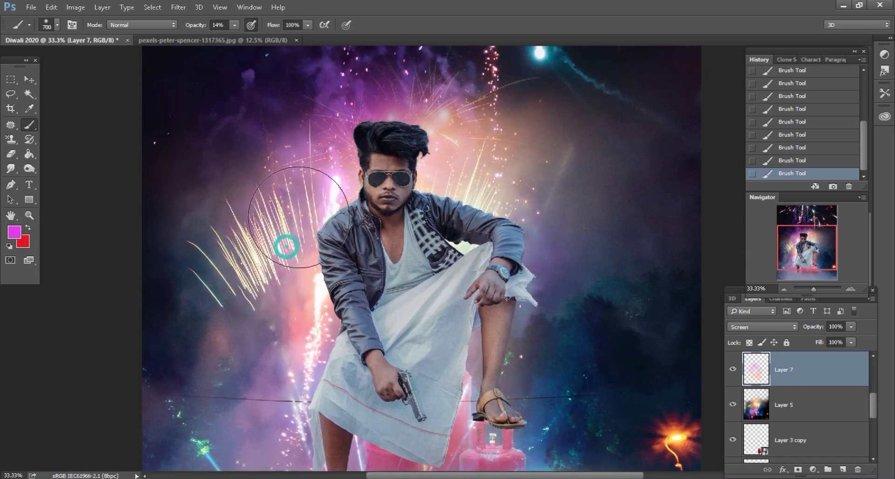
drag(318, 172, 362, 157)
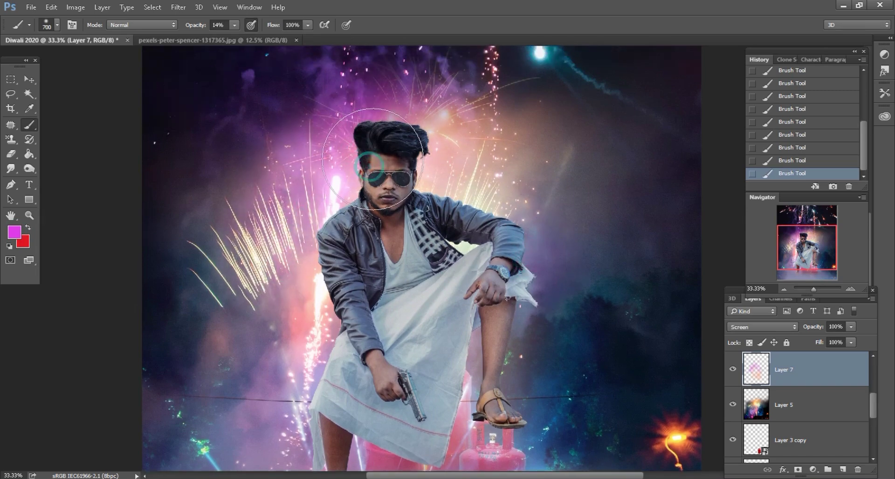
scroll(536, 308, down, 5)
Add a fresh layer mask to Layer 5, with black as the paint colour
click(795, 397)
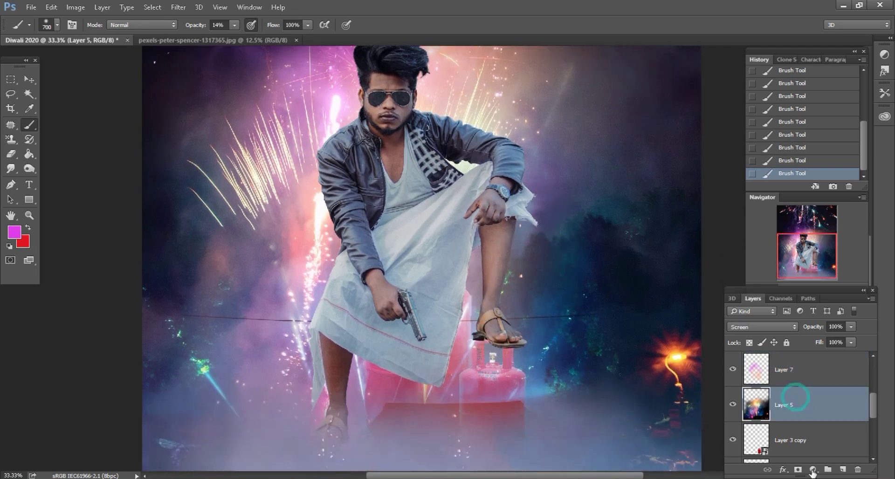
click(812, 469)
key(d)
scroll(559, 379, down, 5)
key(bracketright)
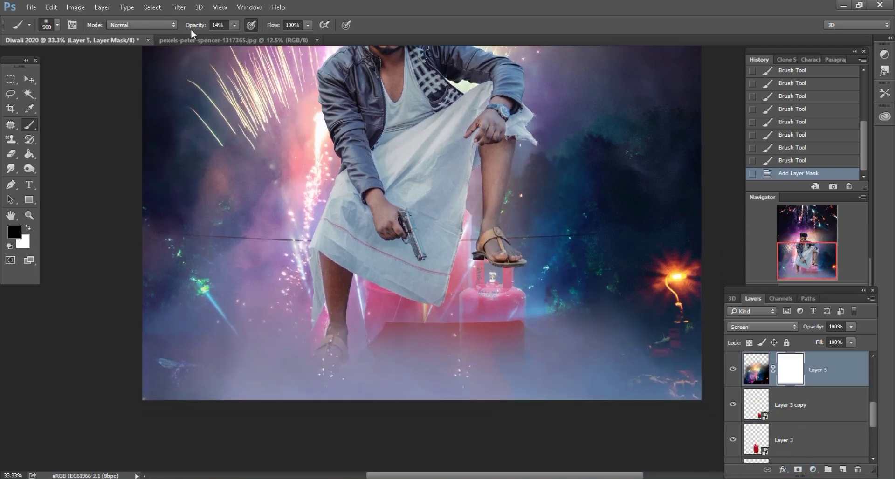
Mask the overlay off the lamp glow and the bottom edge, revealing the red cylinder
drag(203, 28, 206, 28)
key(bracketright)
mouse_move(579, 356)
mouse_down()
mouse_move(672, 284)
mouse_move(669, 326)
mouse_up()
key(ctrl+minus)
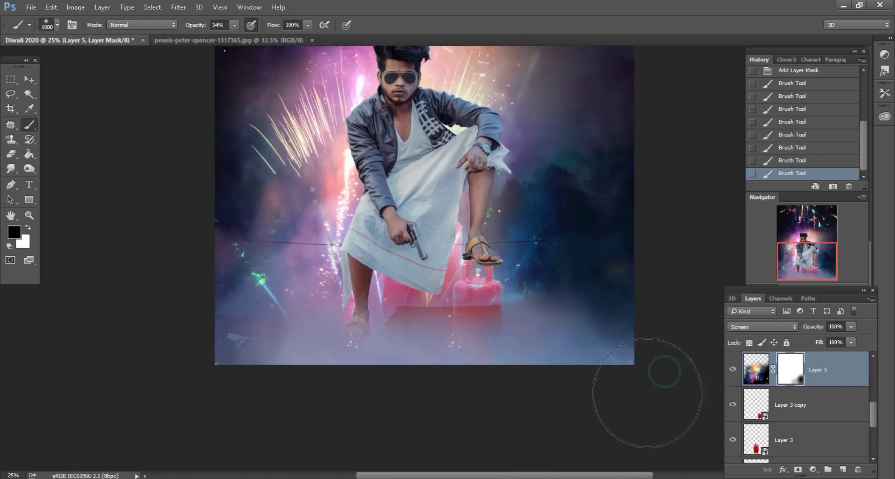
key(bracketright)
drag(549, 341, 476, 326)
drag(405, 314, 485, 329)
Mask the overlay from the green sparkles, both sides of the leg, and the lower left
key(bracketleft)
key(bracketleft)
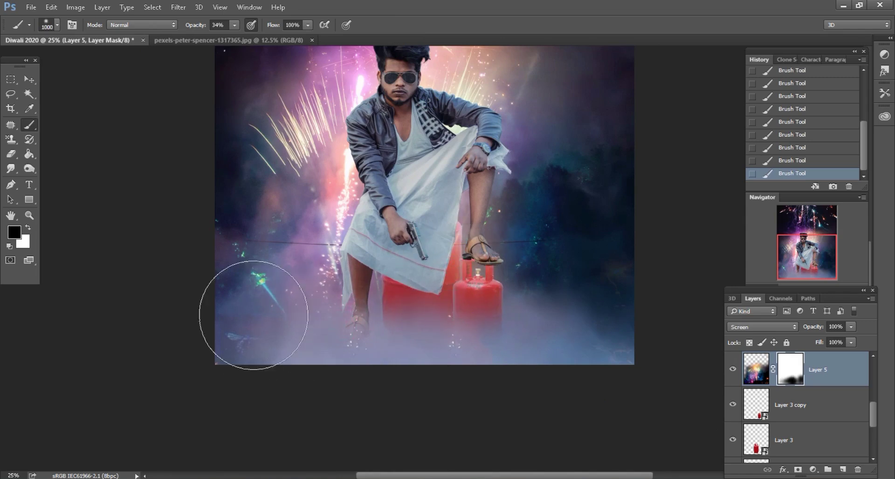
drag(221, 268, 246, 258)
key(bracketleft)
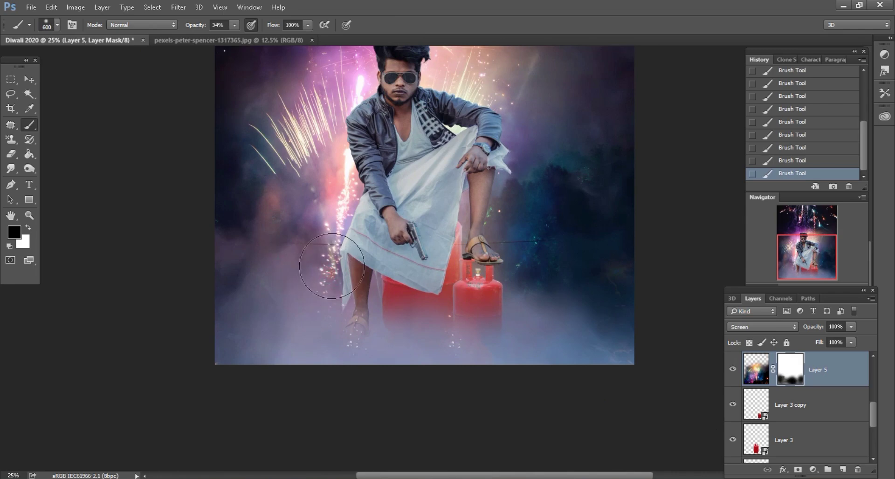
drag(332, 266, 306, 255)
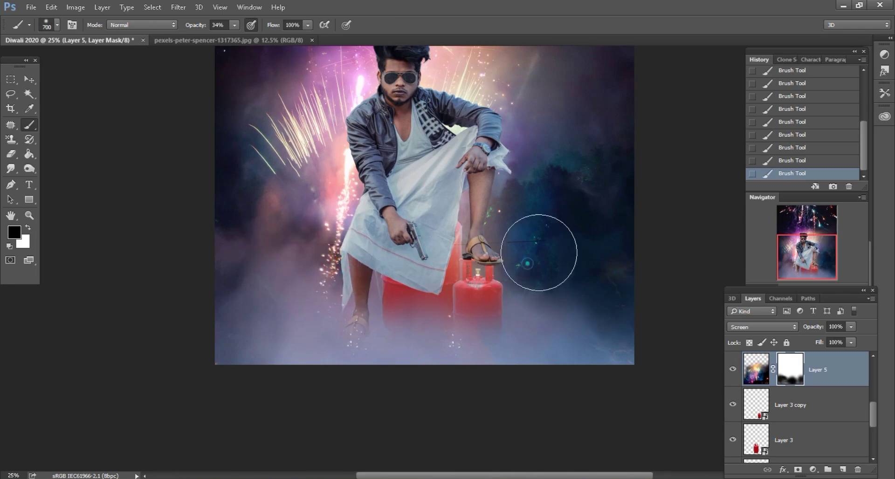
drag(538, 253, 496, 257)
key(bracketright)
key(bracketright)
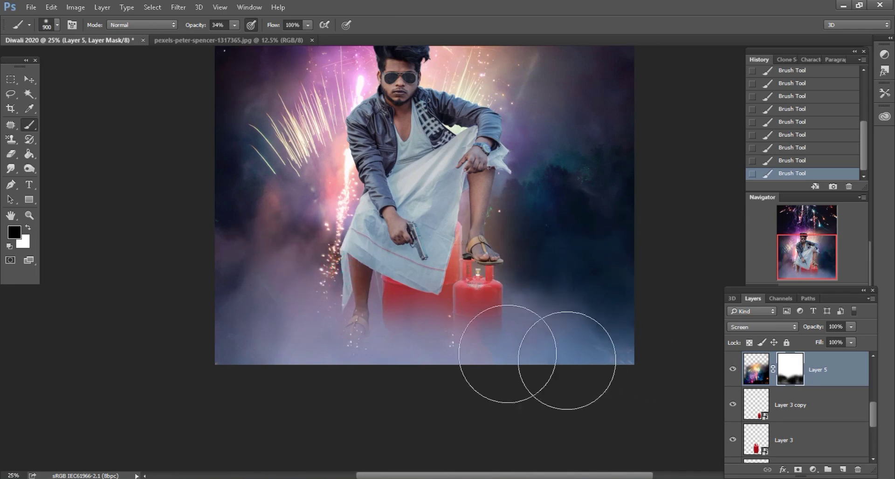
drag(302, 336, 442, 346)
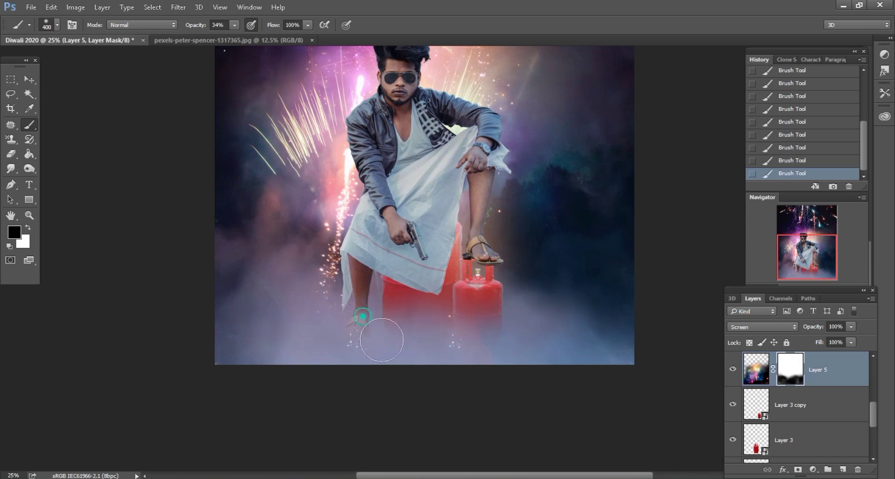
Zoom out to review the whole masked composition, then zoom back in on the figure
scroll(454, 349, up, 2)
scroll(471, 336, up, 2)
key(bracketright)
key(bracketright)
key(bracketright)
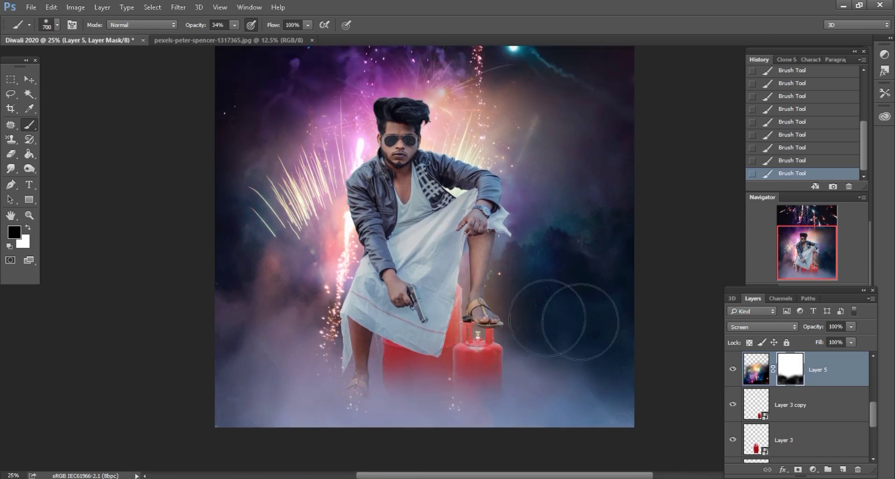
key(ctrl+minus)
key(ctrl+minus)
key(ctrl+plus)
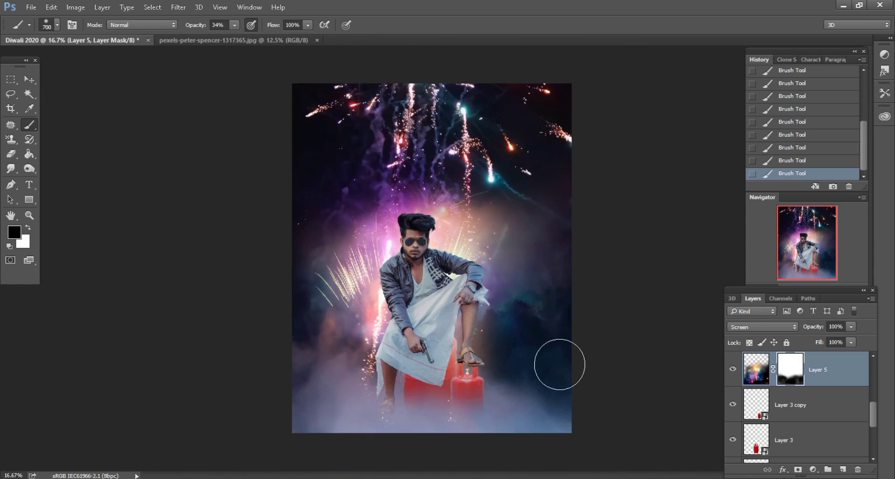
scroll(531, 359, down, 2)
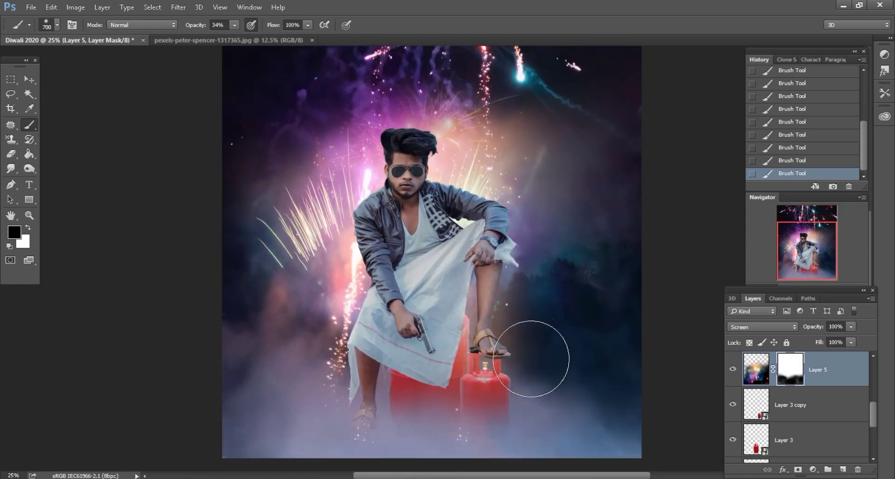
scroll(806, 396, down, 2)
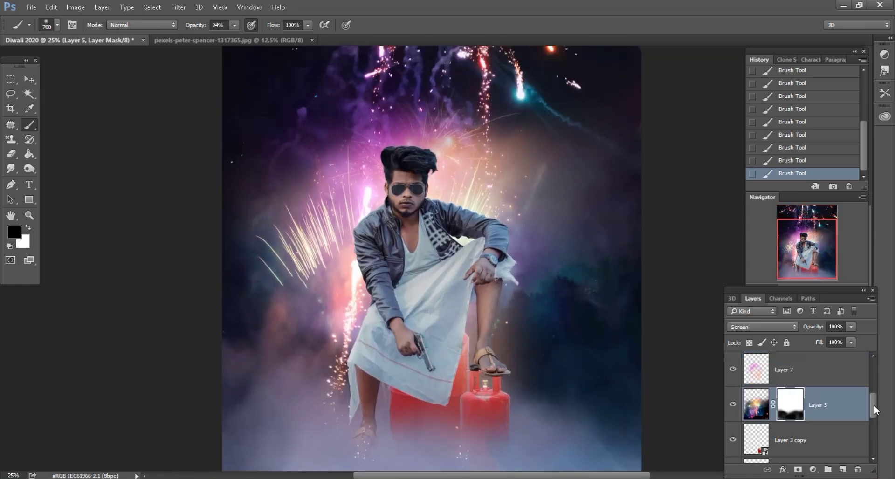
drag(873, 418, 873, 367)
Raise the man's Layer 2 brightness to 11 with Brightness/Contrast
click(826, 399)
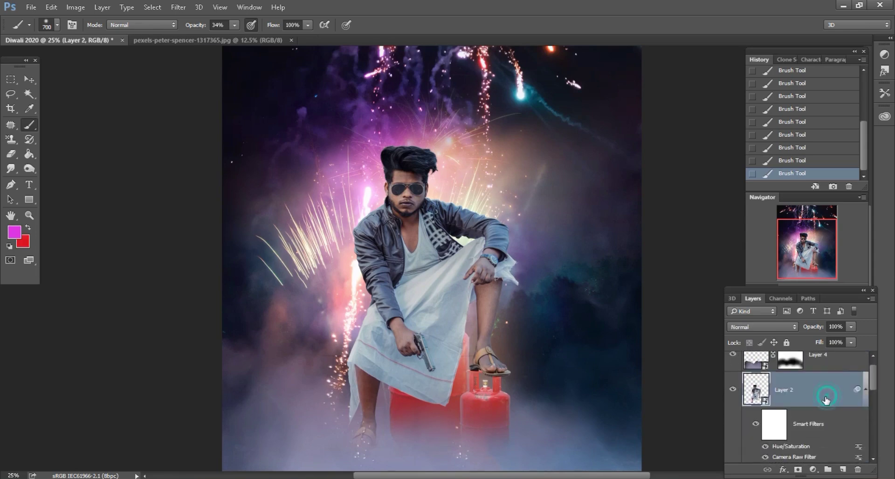
click(75, 7)
click(208, 33)
drag(399, 133, 594, 144)
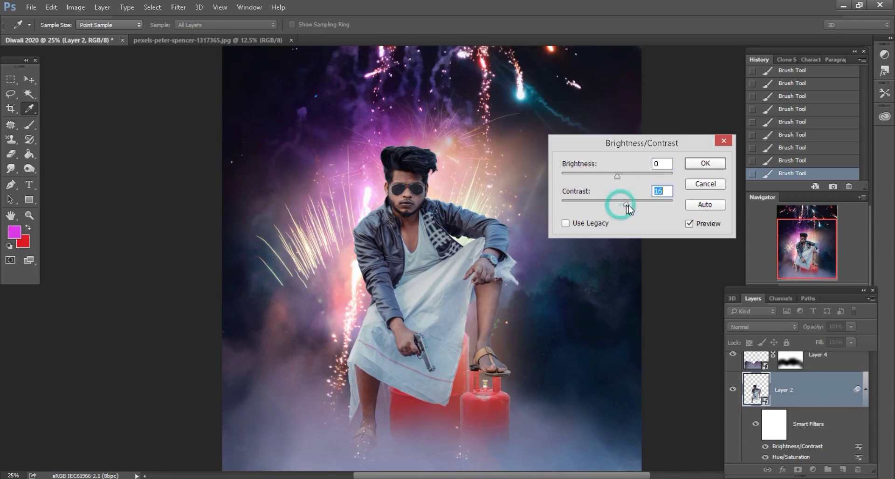
click(621, 177)
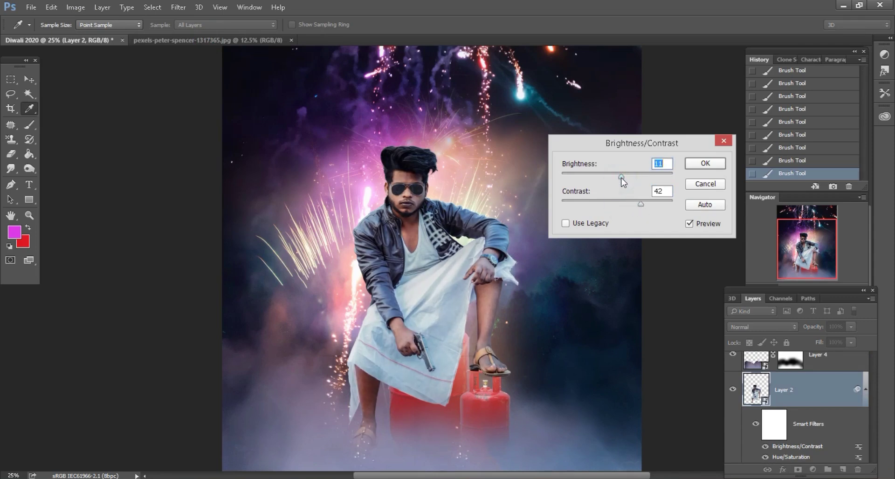
click(693, 164)
Increase the contrast of fireworks Layer 5 with Brightness/Contrast
scroll(821, 426, down, 3)
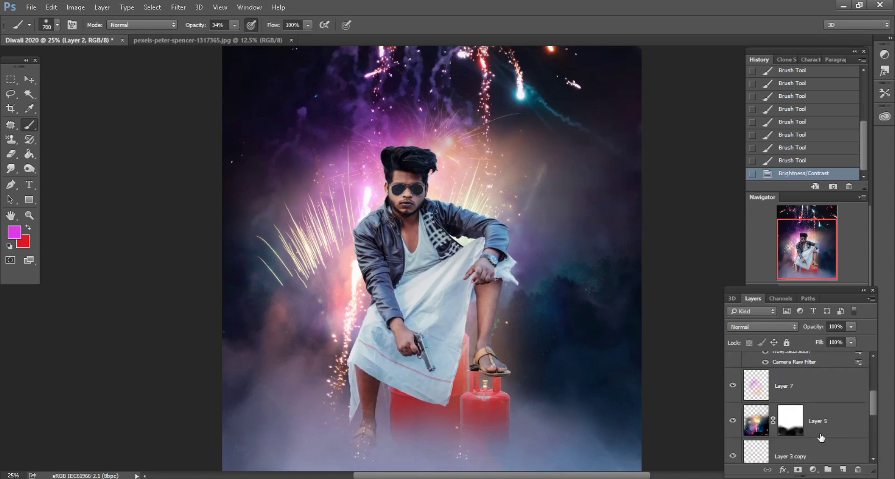
scroll(821, 426, down, 2)
click(828, 392)
key(ctrl+minus)
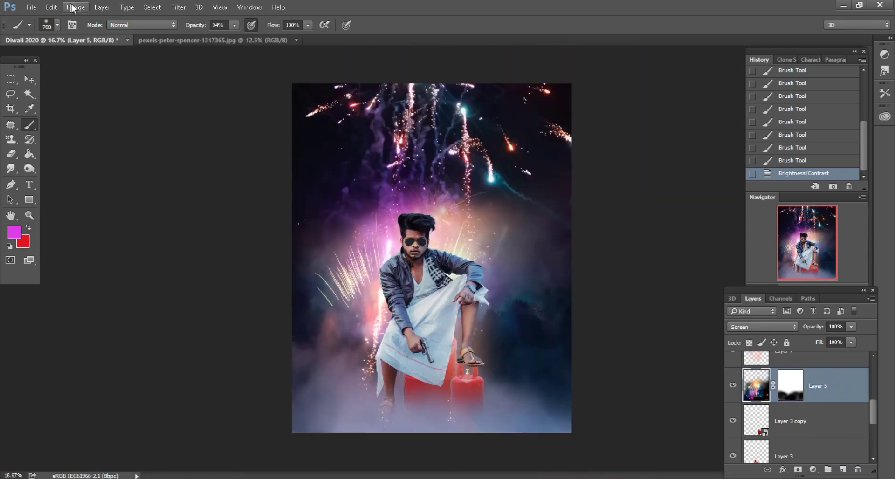
click(73, 8)
click(219, 35)
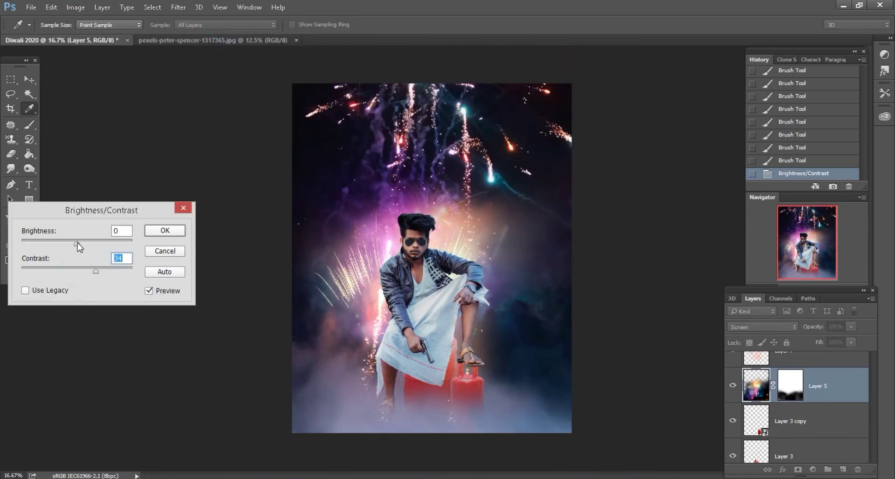
drag(77, 242, 88, 245)
click(165, 231)
Raise background Layer 1's contrast to 16 with Brightness/Contrast
scroll(802, 414, down, 1)
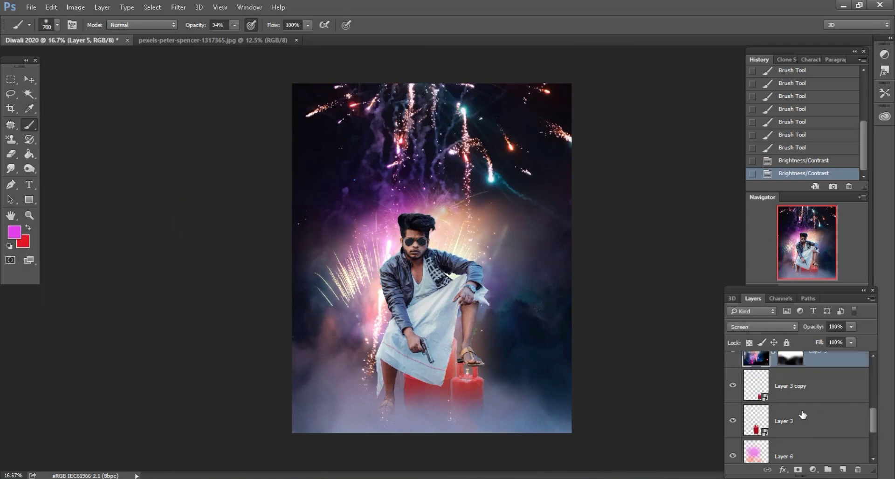
scroll(802, 414, down, 2)
click(802, 411)
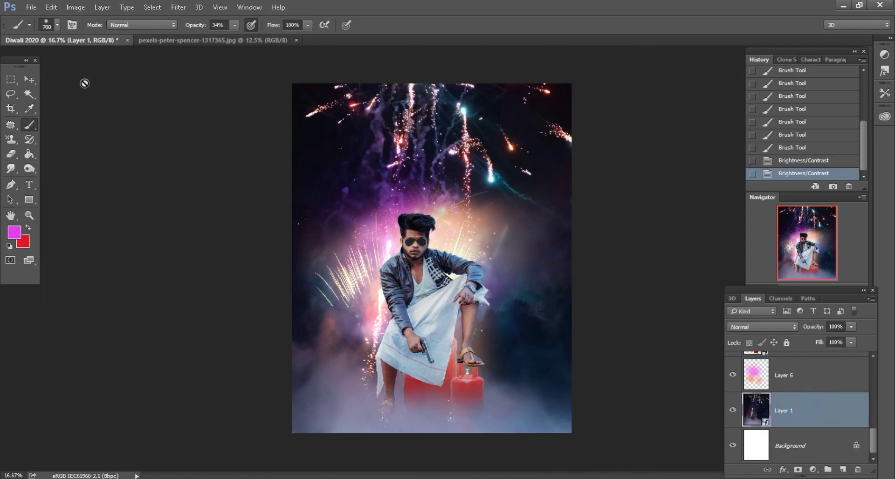
click(75, 10)
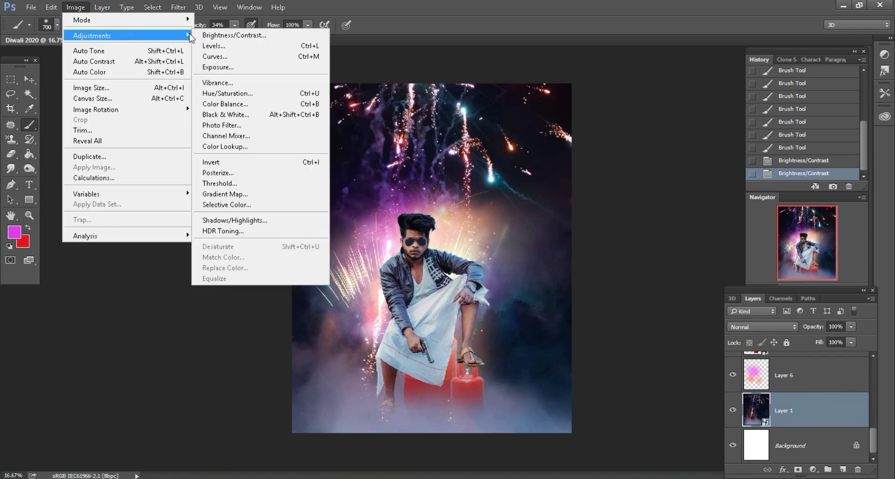
click(203, 36)
drag(617, 204, 625, 204)
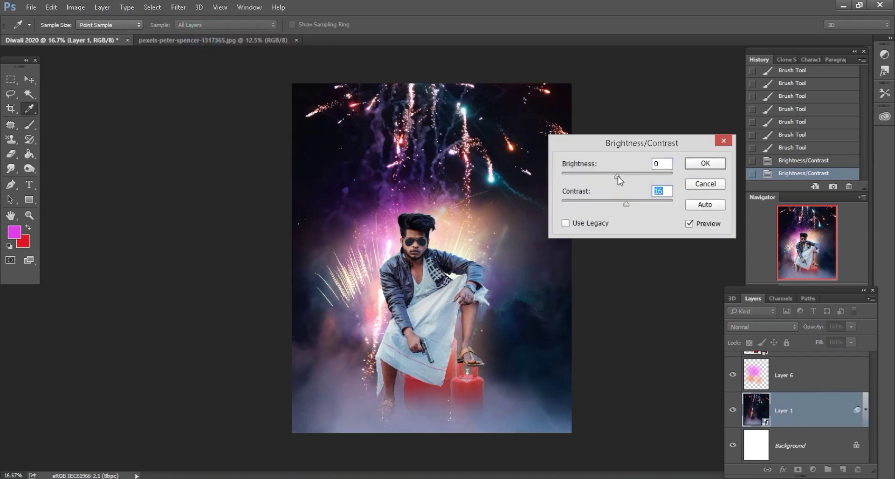
click(702, 163)
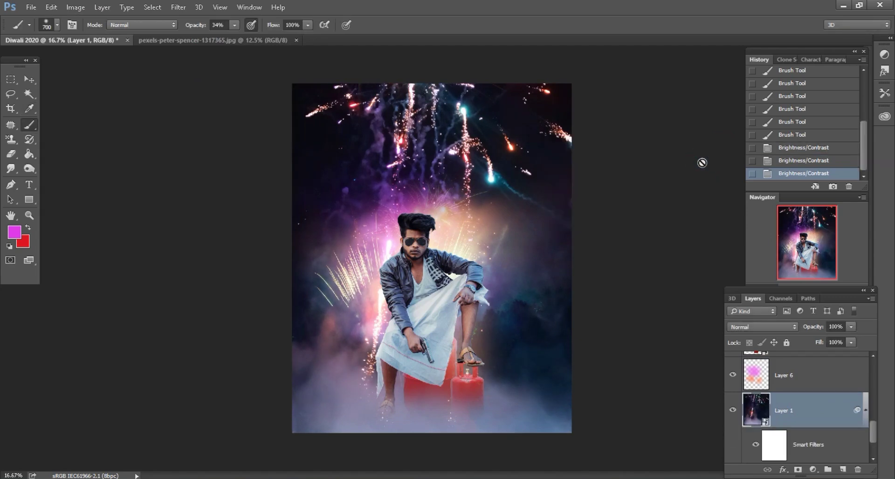
Add new Layer 8 above the man's Layer 2, set to Color blend mode
key(ctrl+plus)
key(ctrl+plus)
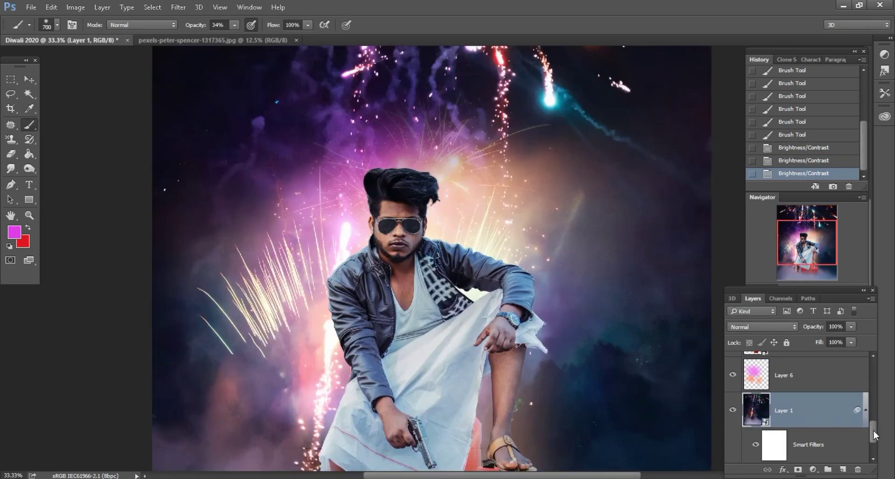
drag(875, 435, 874, 373)
click(832, 399)
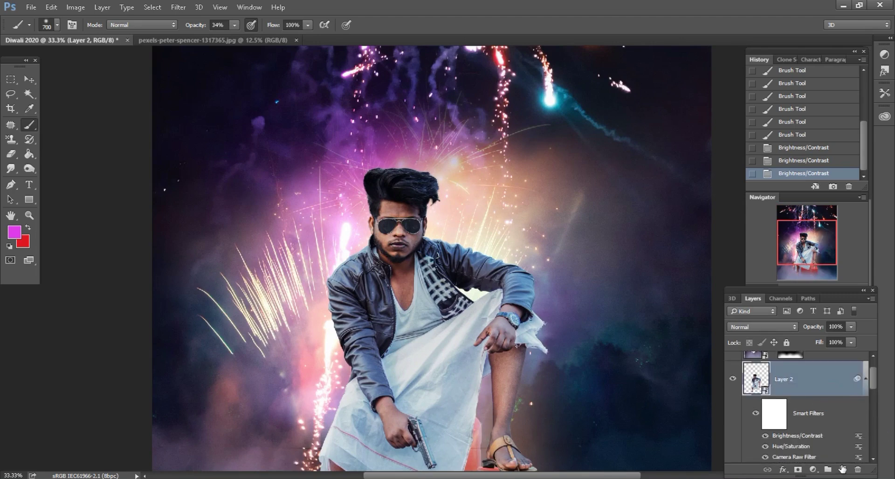
click(842, 469)
ctrl+click(763, 437)
click(760, 327)
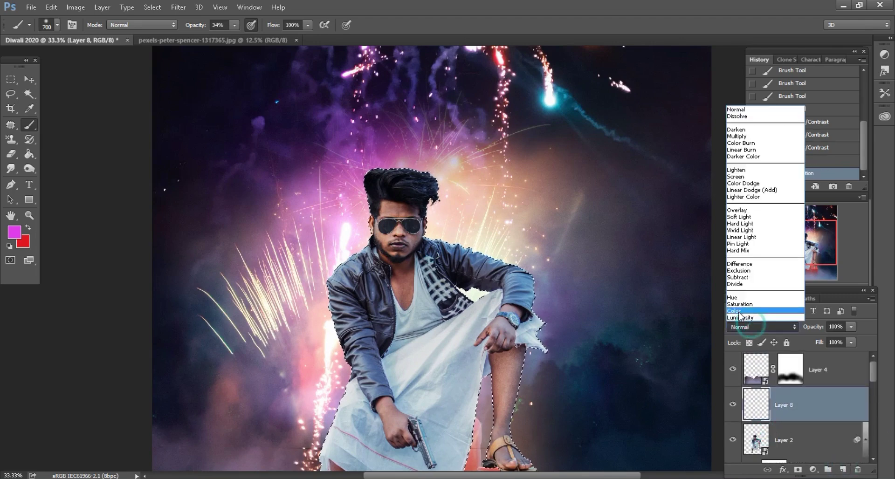
Paint a faint magenta tint over the man at 12% brush opacity
scroll(52, 243, down, 3)
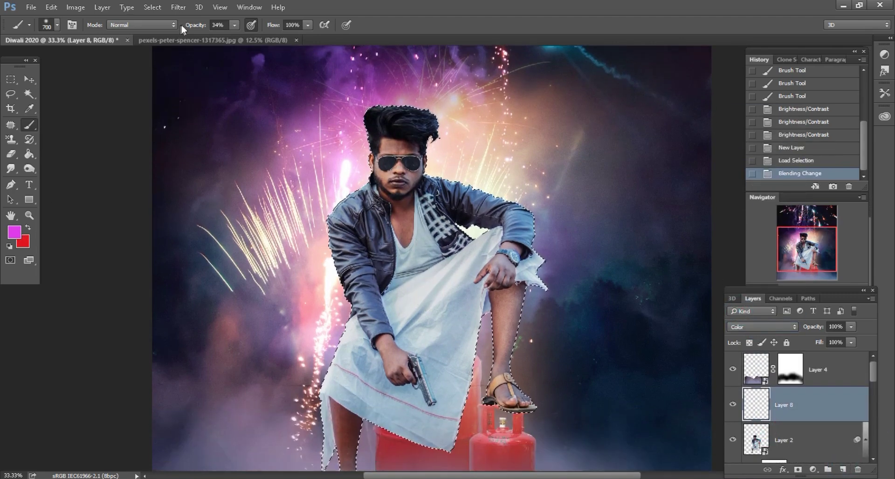
drag(194, 25, 183, 31)
key(ctrl+minus)
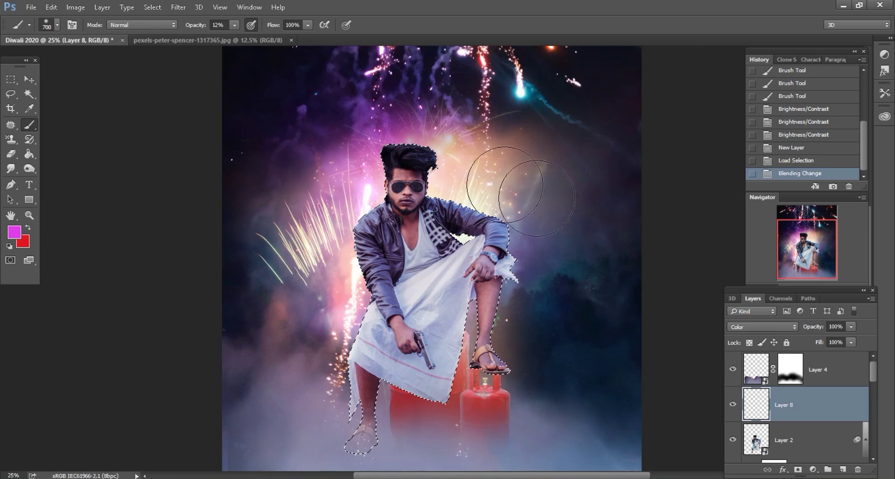
drag(536, 198, 534, 368)
click(10, 94)
Deselect the man and zoom to 50% on the red cylinders
key(ctrl+d)
key(ctrl+minus)
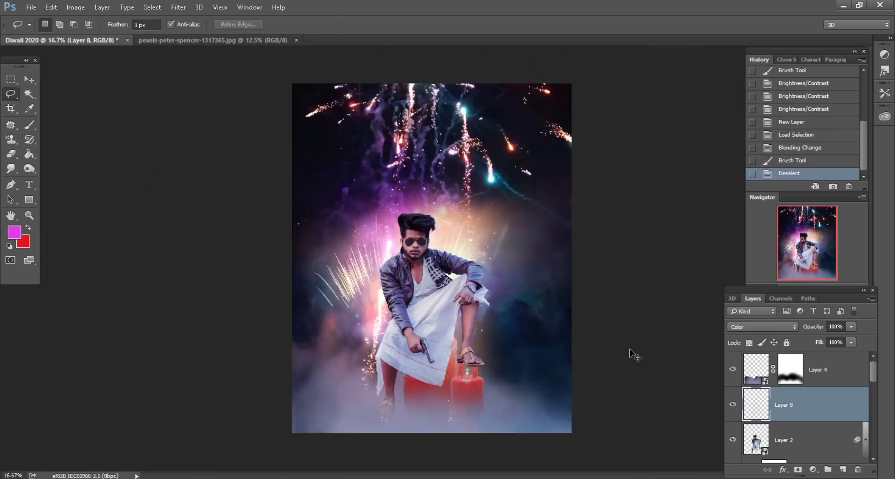
key(ctrl+plus)
key(ctrl+plus)
scroll(538, 302, down, 2)
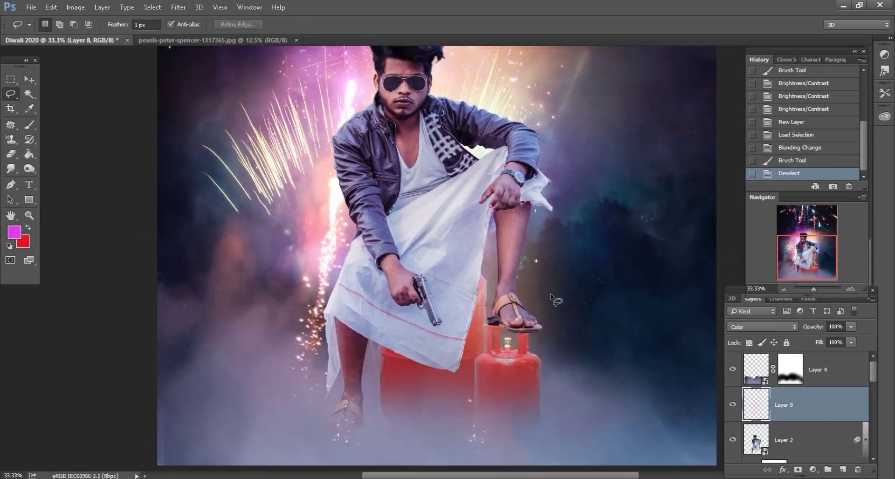
scroll(538, 302, down, 2)
key(ctrl+plus)
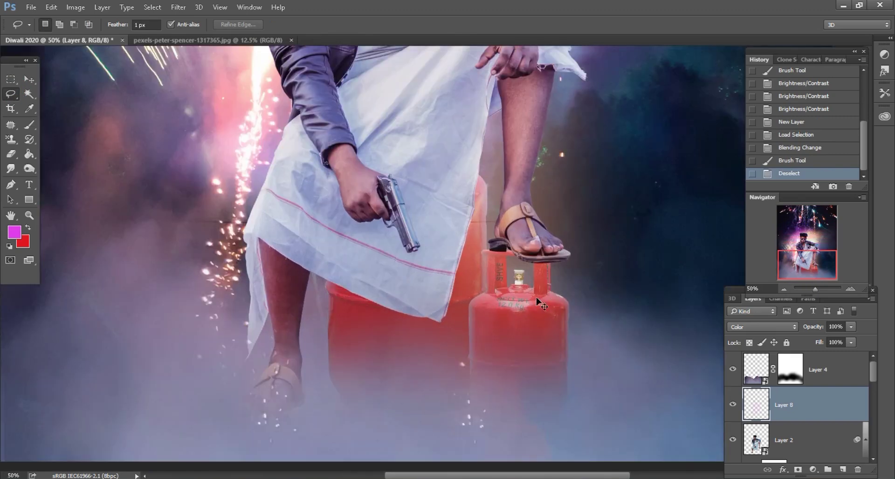
scroll(539, 303, right, 2)
scroll(799, 414, down, 3)
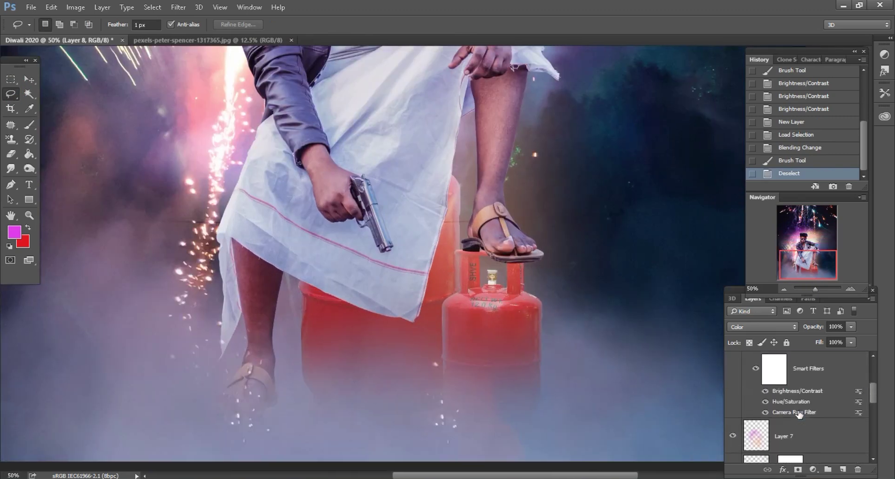
scroll(799, 414, down, 2)
Add new Layer 9 above Layer 3 and load the large cylinder's outline as a selection
click(796, 404)
click(793, 437)
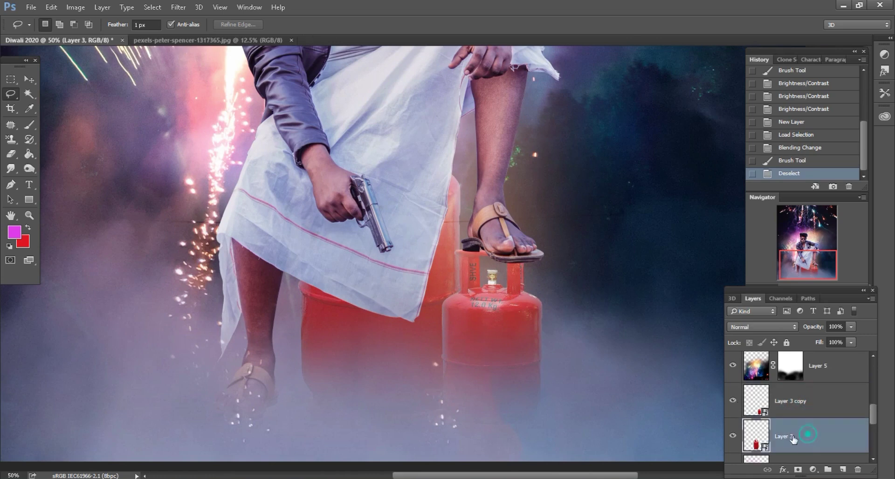
click(734, 436)
click(841, 469)
ctrl+click(753, 410)
Paint soft black shading at 37% opacity on the cylinder below the cloth edge
click(29, 124)
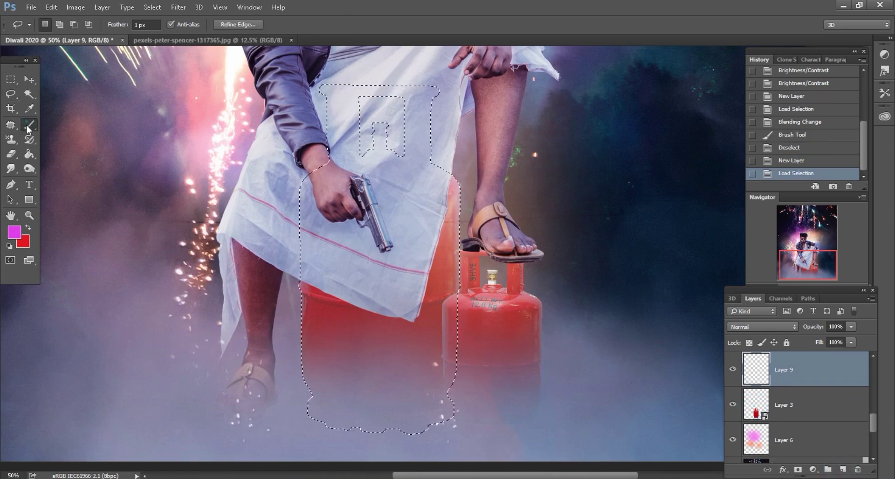
click(28, 227)
click(234, 295)
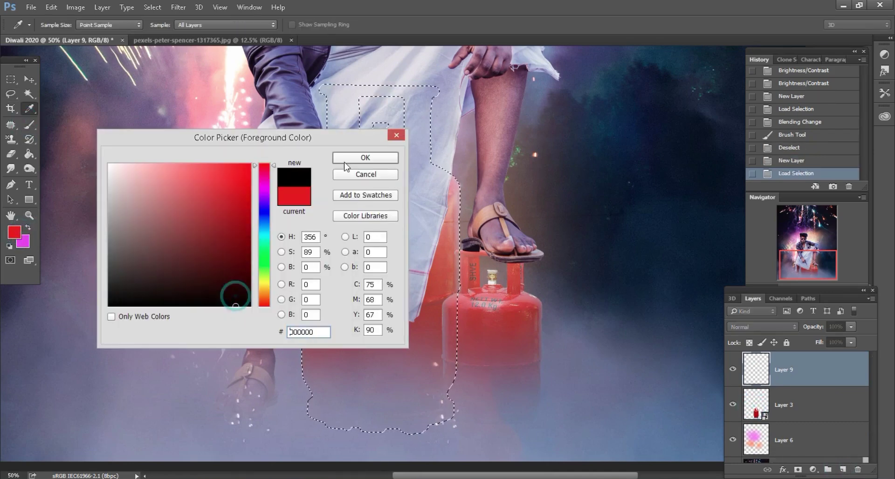
click(361, 154)
click(218, 25)
text(37)
scroll(379, 180, down, 1)
key(bracketleft)
key(bracketleft)
key(bracketleft)
mouse_move(410, 194)
mouse_down()
mouse_move(429, 145)
mouse_move(397, 267)
mouse_move(304, 246)
mouse_up()
key(bracketleft)
key(bracketleft)
key(bracketleft)
drag(407, 287, 396, 275)
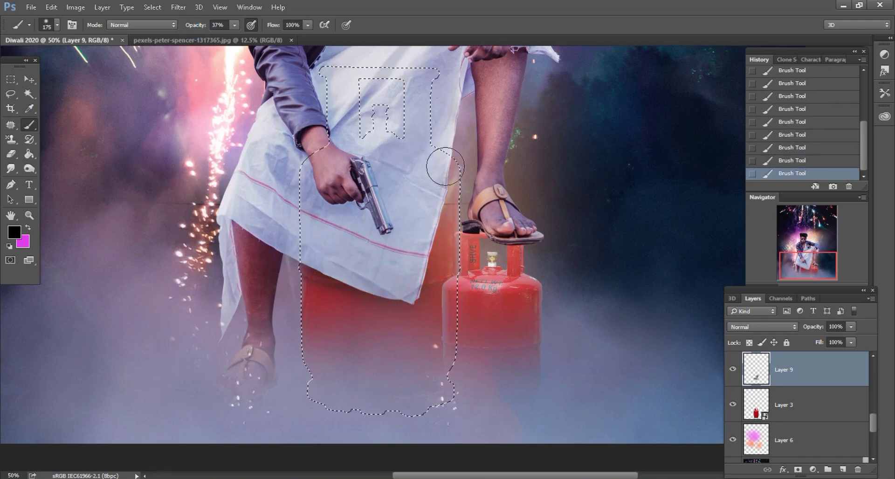
scroll(436, 160, down, 1)
Clear the cylinder selection and pan around the composition
key(l)
key(ctrl+d)
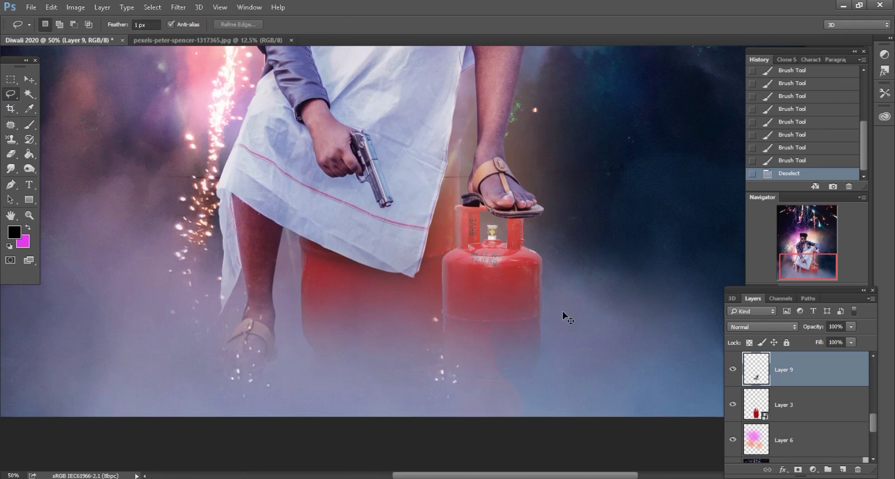
scroll(593, 365, down, 2)
scroll(609, 371, down, 1)
scroll(609, 372, up, 1)
scroll(799, 273, up, 1)
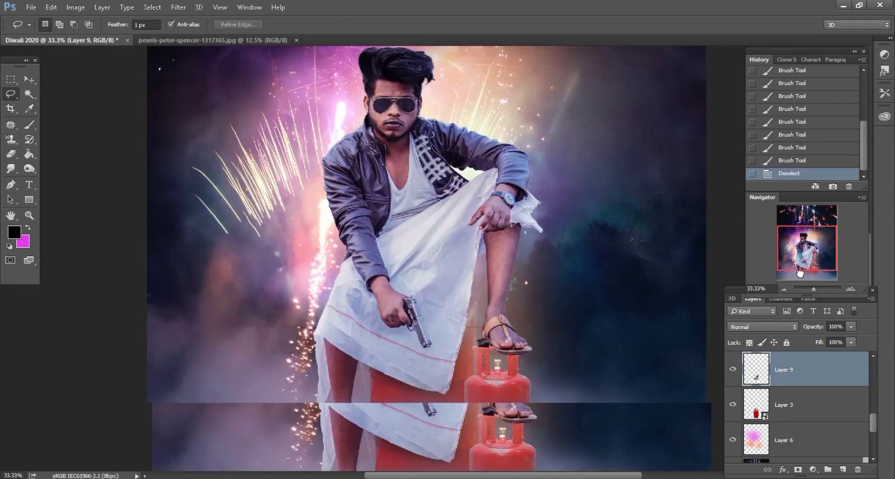
drag(799, 274, 801, 280)
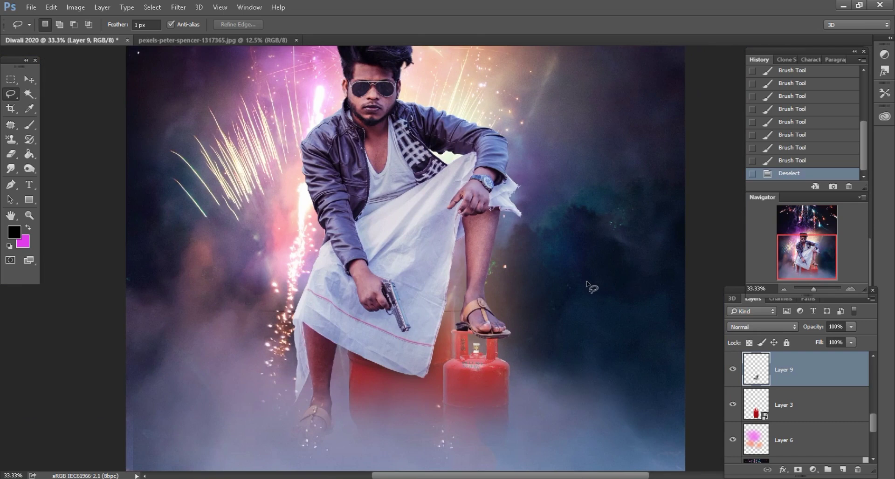
scroll(499, 321, down, 3)
scroll(499, 322, right, 1)
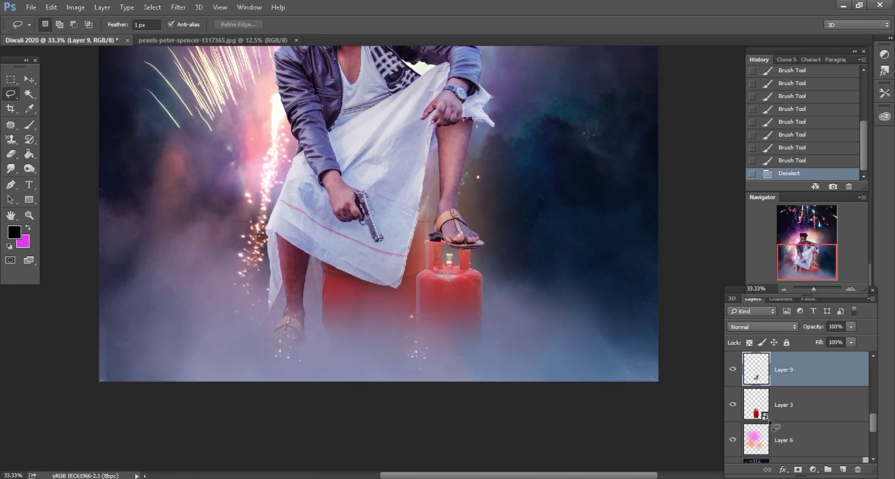
scroll(783, 422, up, 2)
scroll(792, 415, up, 2)
scroll(801, 407, up, 2)
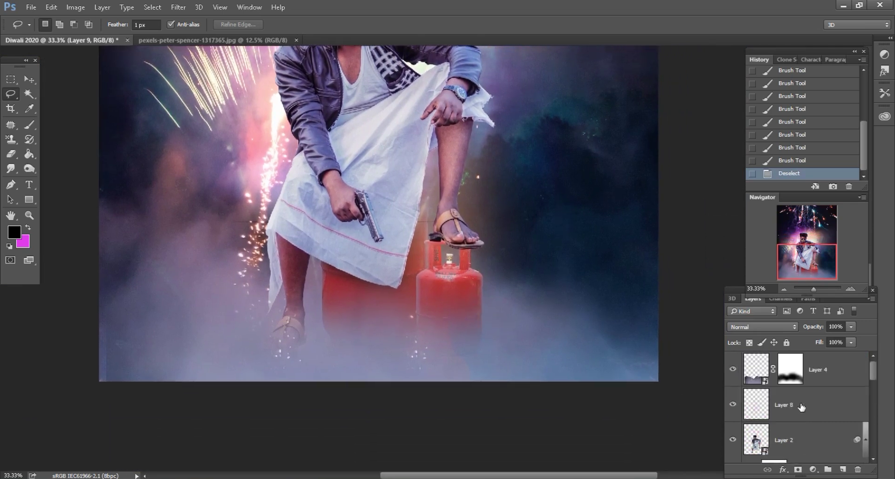
scroll(777, 403, down, 1)
Add Overlay-blended Layer 10 above Layer 2 with the man's outline selected
click(788, 405)
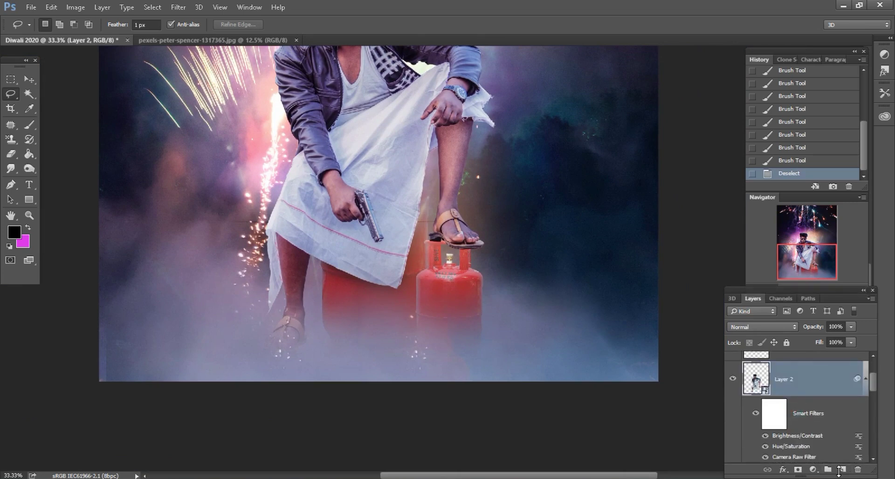
click(841, 470)
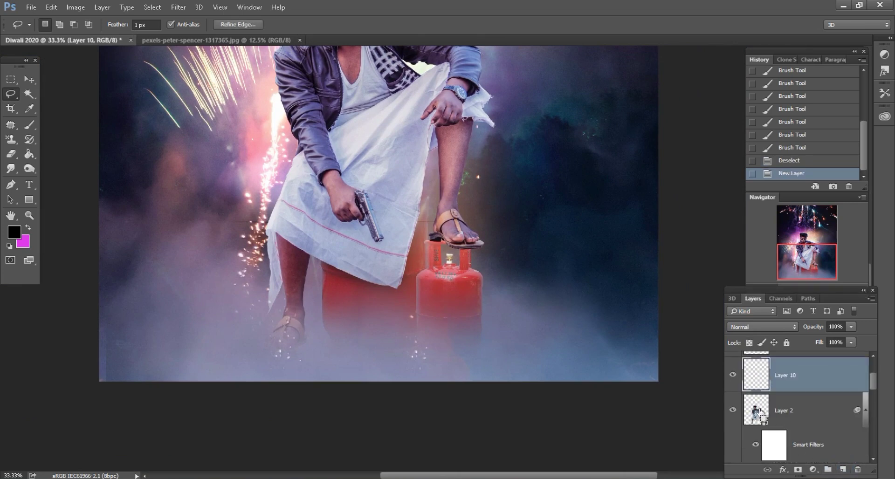
ctrl+click(760, 413)
click(762, 327)
click(745, 209)
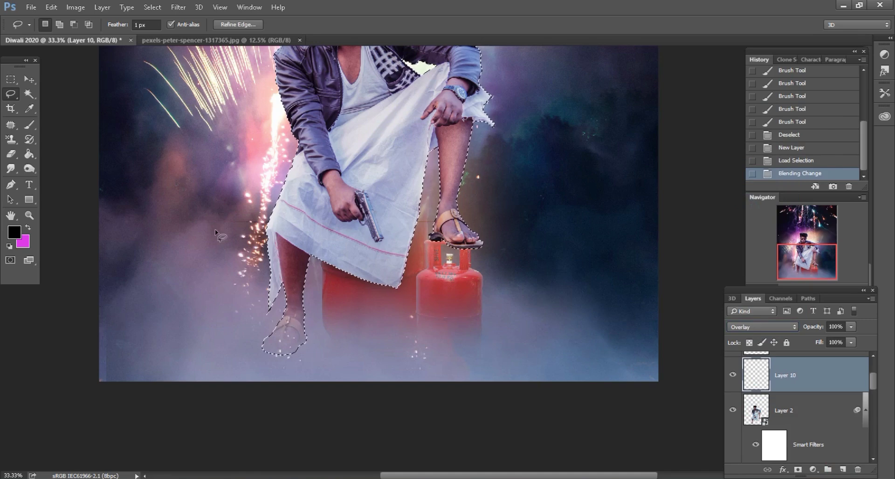
Paint black shading at 20% opacity over the man's foot, scarf, jacket and cloth
key(b)
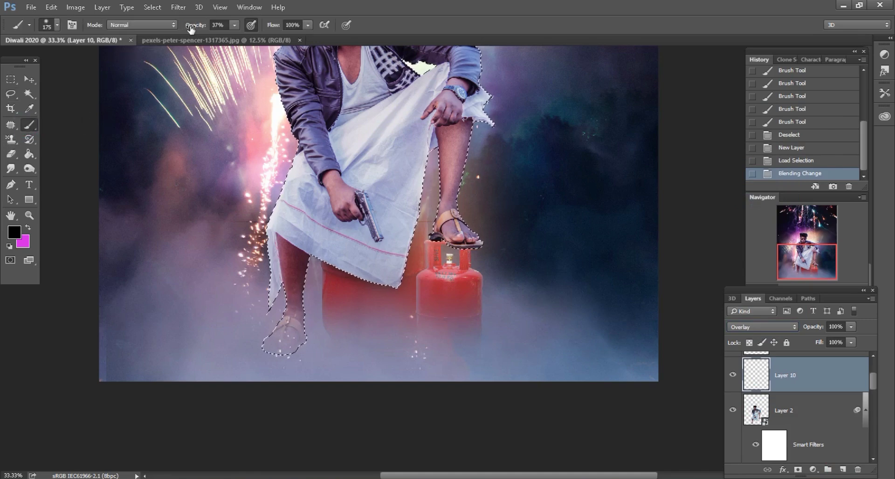
text(20)
scroll(430, 264, up, 1)
key(bracketright)
key(bracketright)
key(bracketright)
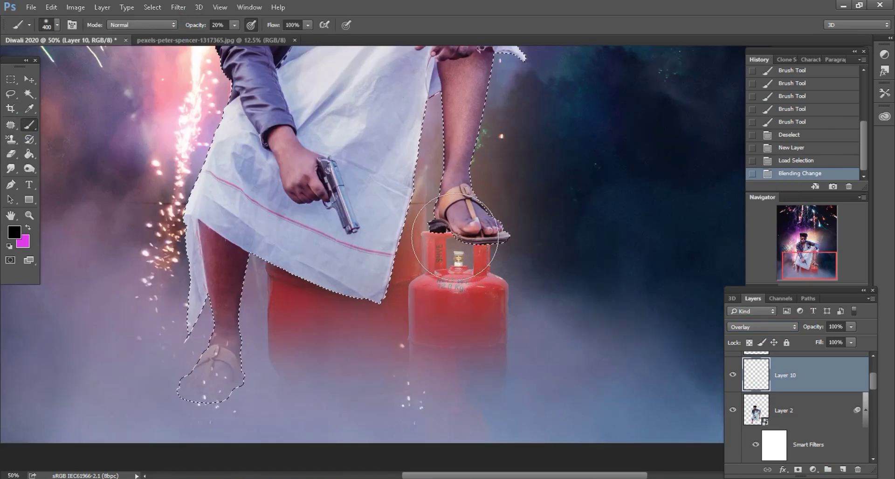
drag(450, 224, 480, 255)
scroll(481, 255, up, 1)
mouse_move(370, 270)
mouse_down()
mouse_move(360, 260)
mouse_move(270, 279)
mouse_move(205, 423)
mouse_move(189, 295)
mouse_move(215, 206)
mouse_up()
scroll(216, 205, up, 3)
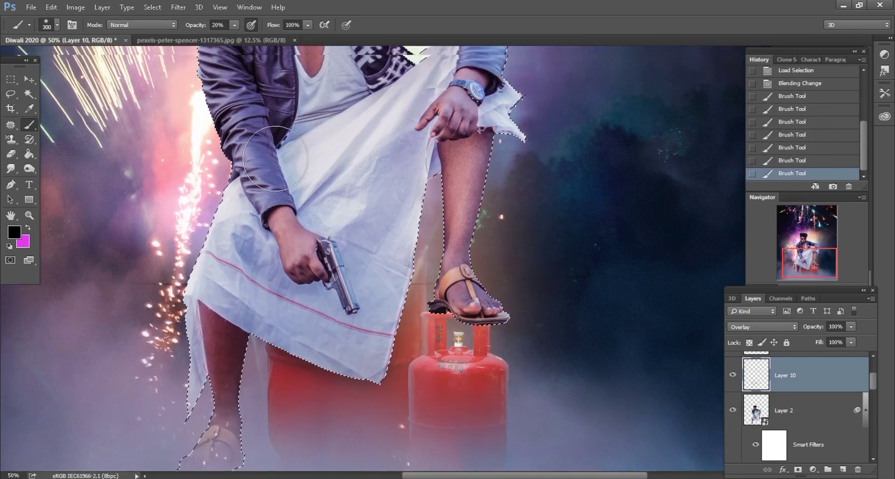
key(bracketright)
mouse_move(325, 184)
mouse_down()
mouse_move(485, 131)
mouse_move(466, 186)
mouse_up()
scroll(466, 186, up, 2)
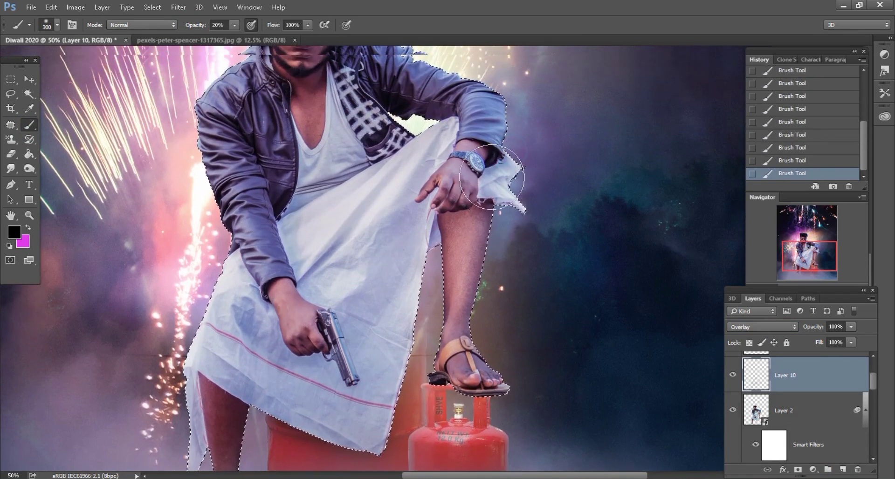
key(bracketleft)
mouse_move(367, 147)
mouse_down()
mouse_move(259, 176)
mouse_move(240, 136)
mouse_move(339, 243)
mouse_up()
Zoom the view to 33.33% and deselect the man's outline
key(ctrl+minus)
key(ctrl+minus)
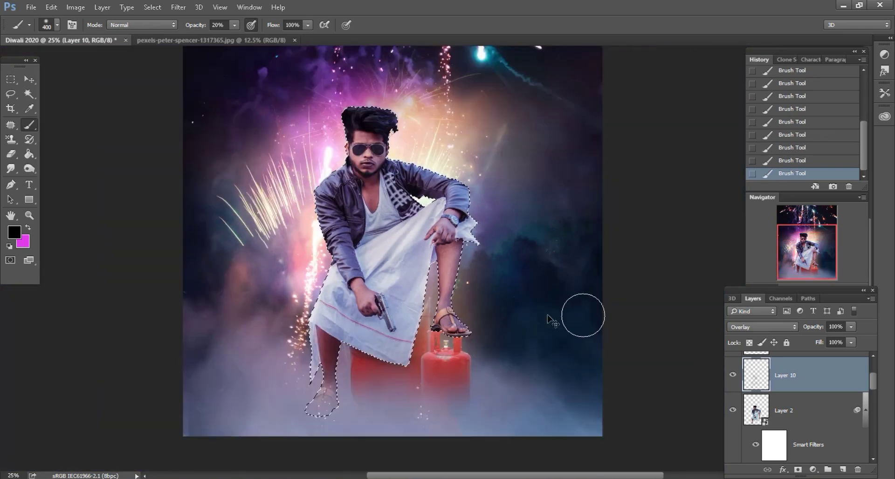
key(ctrl+plus)
key(l)
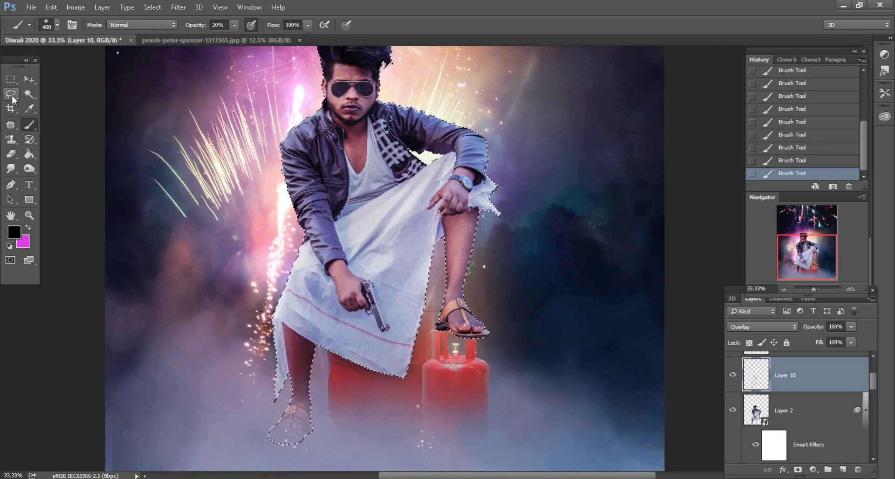
key(ctrl+d)
scroll(534, 317, down, 1)
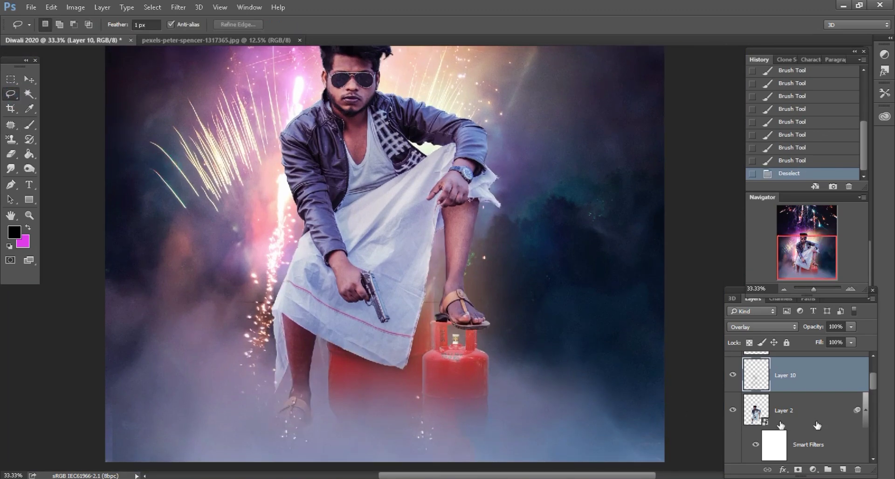
Toggle Layer 6 and the Layer 7 glow off and on to compare
scroll(824, 424, down, 2)
scroll(821, 420, down, 2)
scroll(815, 414, down, 2)
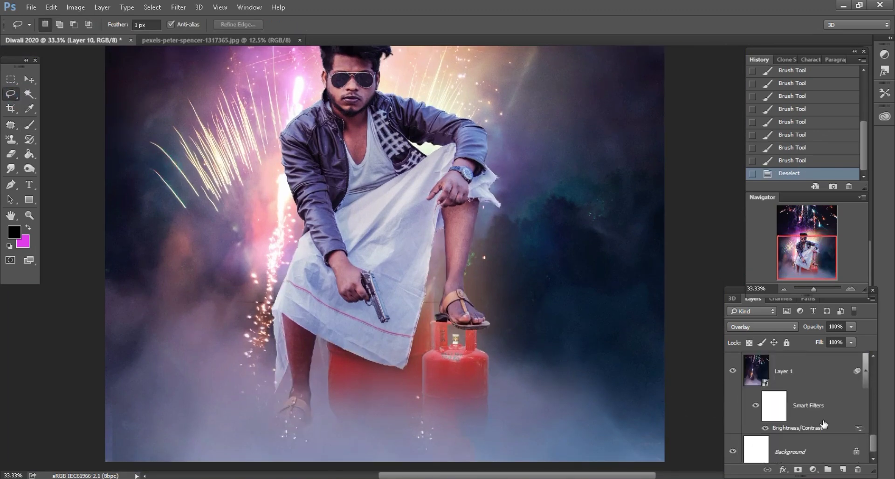
scroll(811, 411, up, 1)
click(811, 411)
click(732, 405)
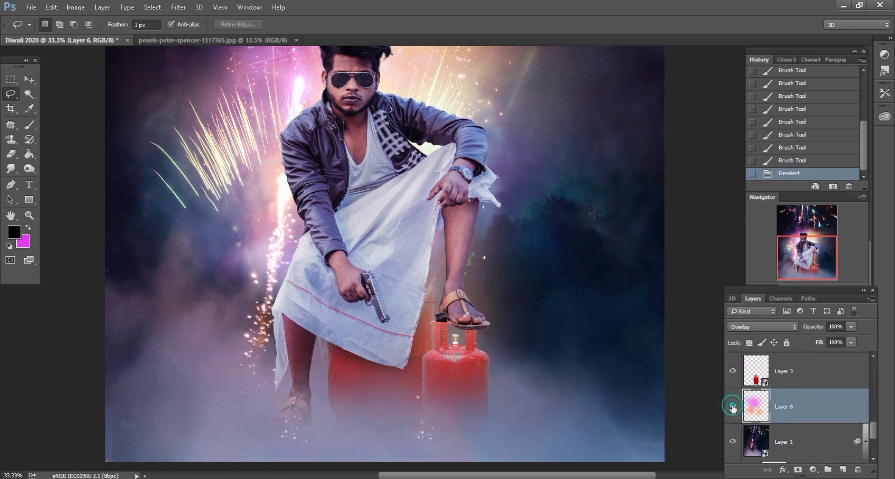
scroll(799, 426, up, 1)
scroll(800, 427, up, 3)
click(792, 368)
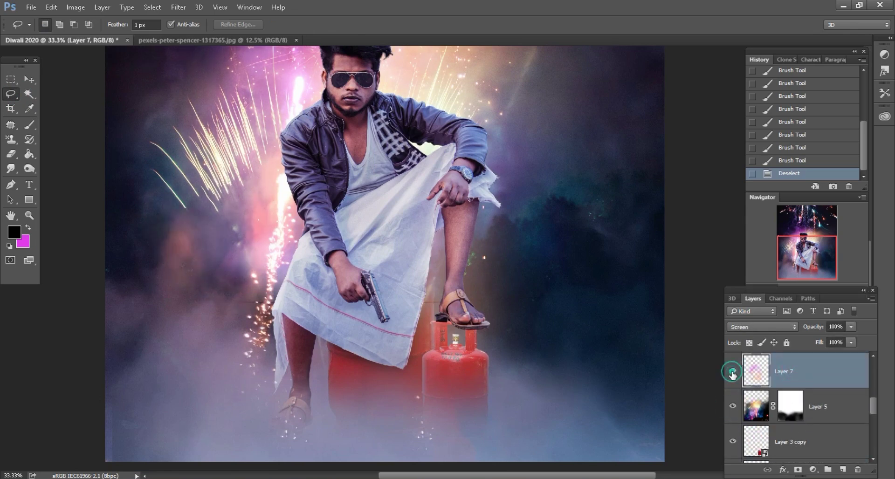
click(732, 373)
click(733, 373)
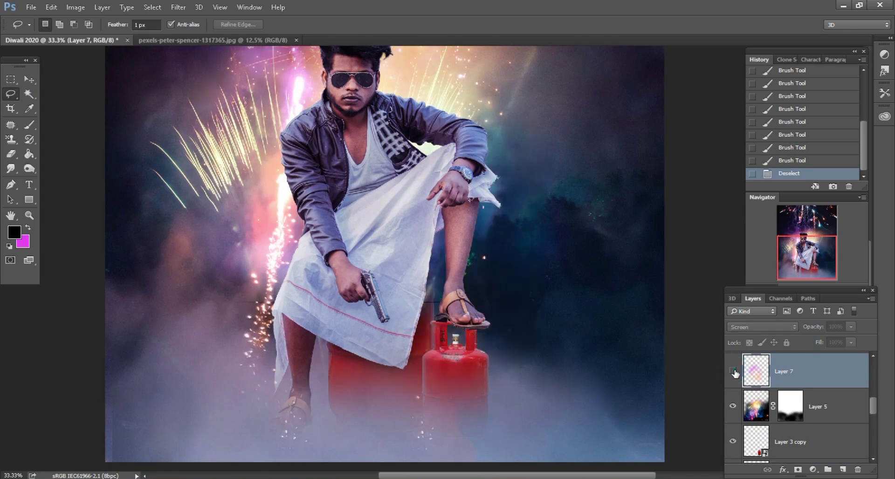
click(734, 373)
scroll(796, 411, down, 1)
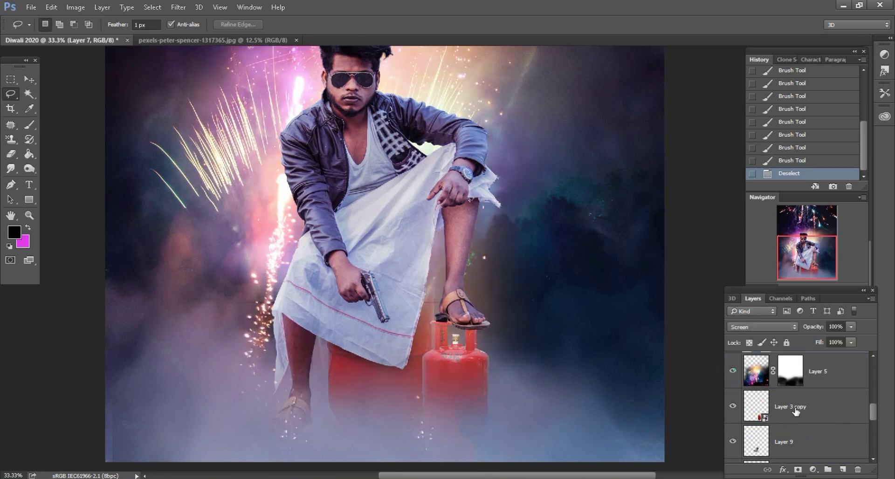
Restack Layer 3 to the top of the Layers panel with Layer 7 just beneath it
drag(799, 413, 786, 365)
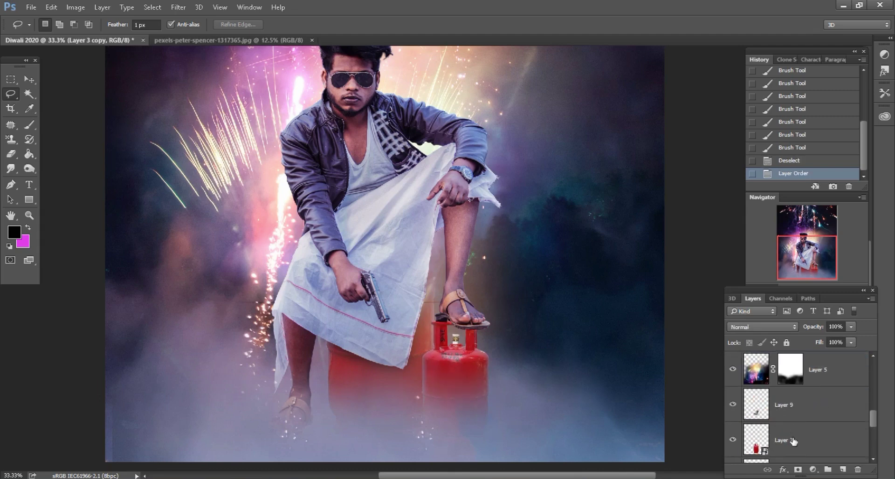
drag(789, 330, 788, 369)
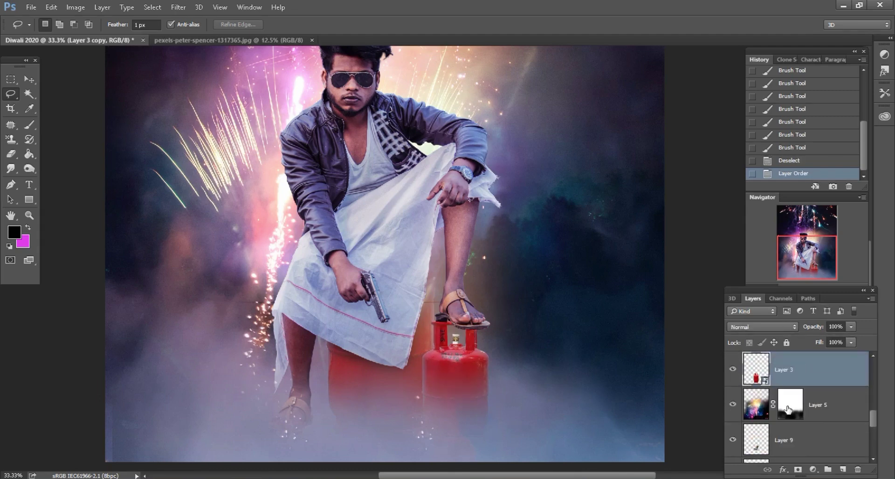
drag(788, 409, 788, 355)
scroll(792, 404, down, 1)
scroll(792, 404, down, 1)
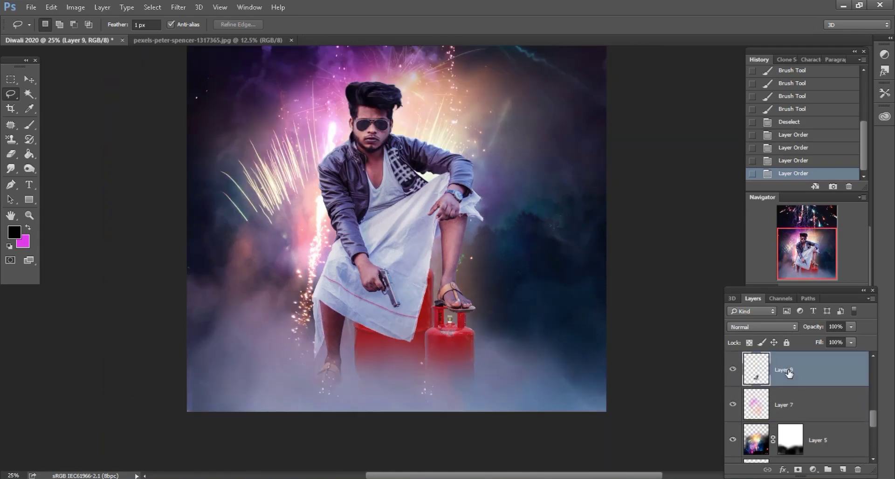
Lower Layer 9's fill to about 48%, then bring up the pexels fireworks photo
key(ctrl+plus)
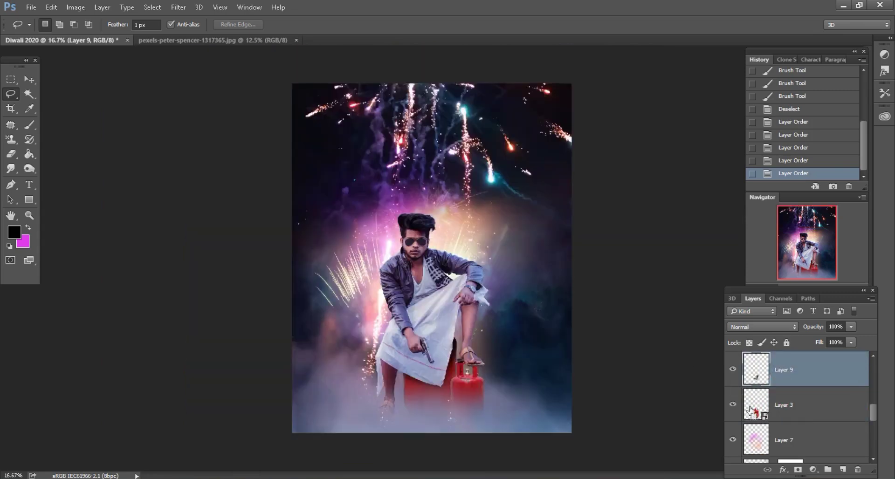
click(813, 274)
drag(819, 343, 788, 345)
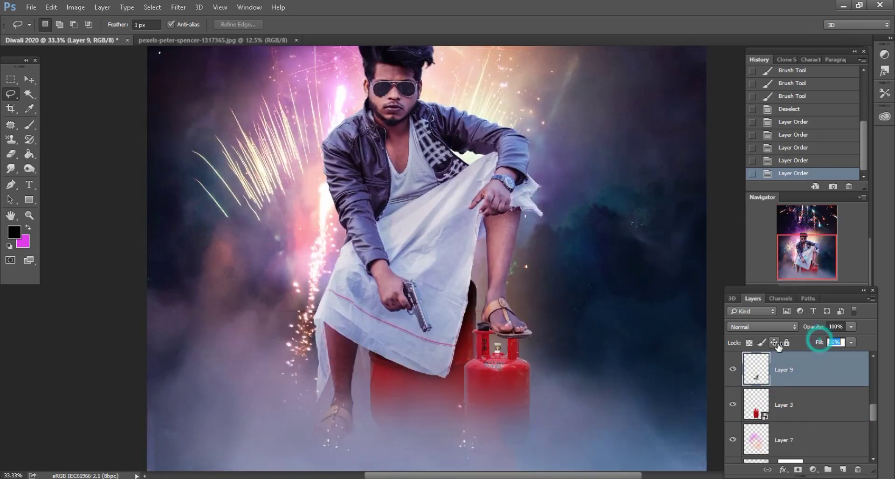
key(ctrl+minus)
key(ctrl+minus)
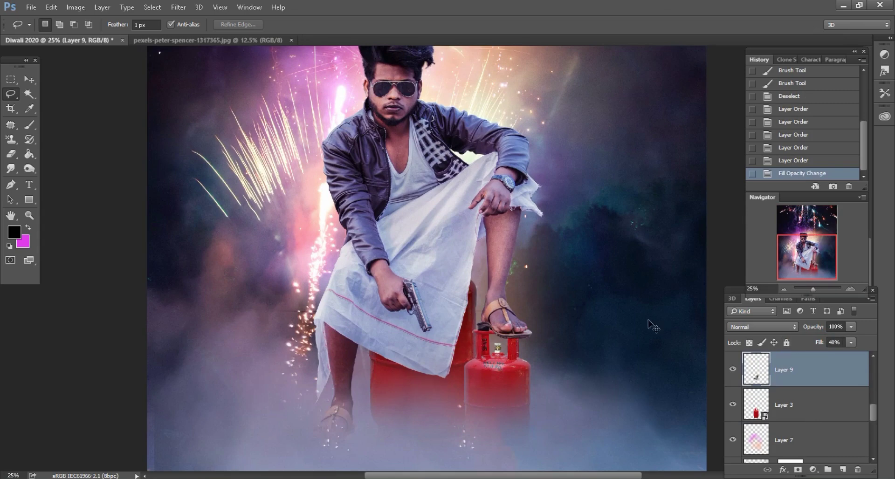
key(ctrl+plus)
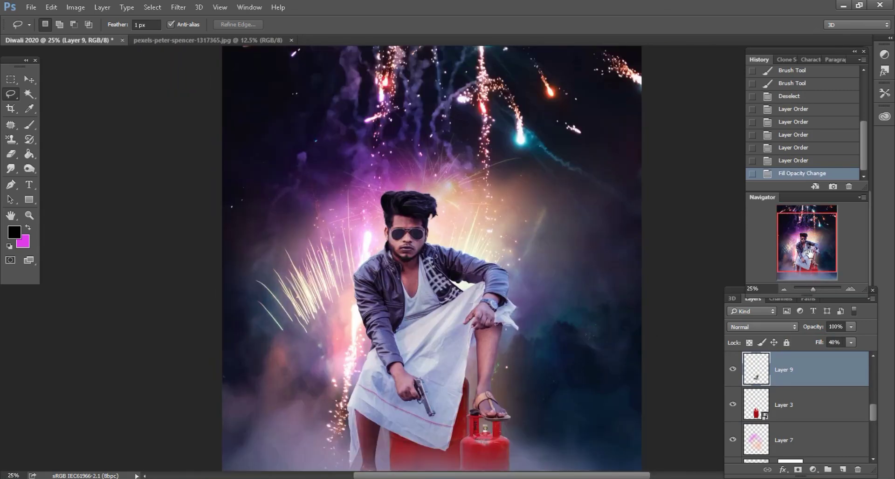
drag(809, 270, 809, 264)
click(150, 41)
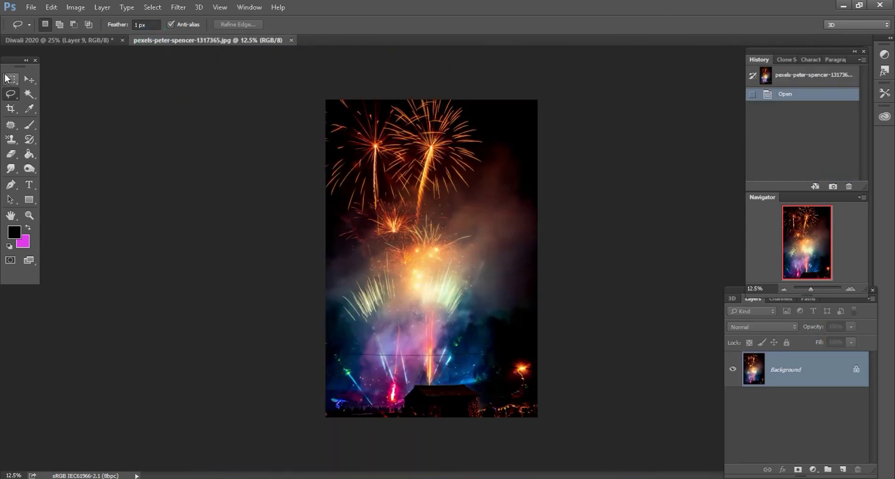
Copy the fireworks photo into the Diwali document as Screen-blended smart object Layer 11
click(29, 79)
mouse_move(399, 159)
mouse_down()
mouse_move(478, 201)
mouse_move(545, 275)
mouse_up()
key(ctrl+minus)
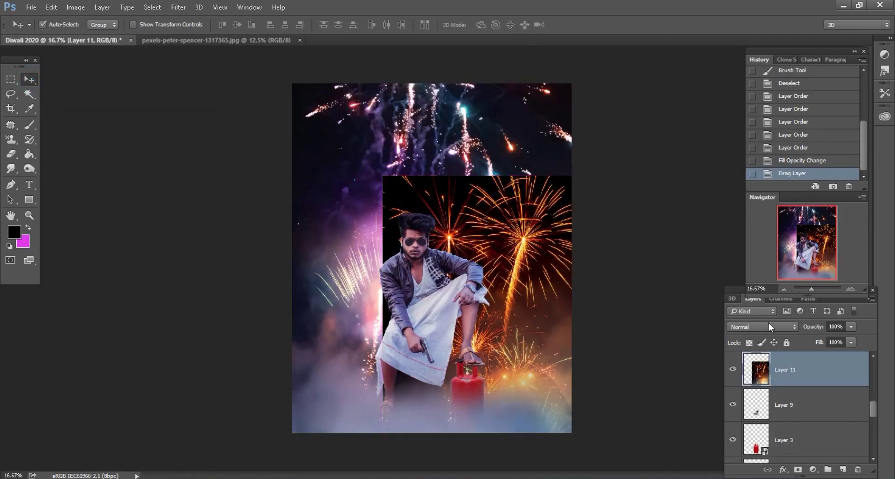
click(767, 327)
click(746, 187)
right_click(812, 372)
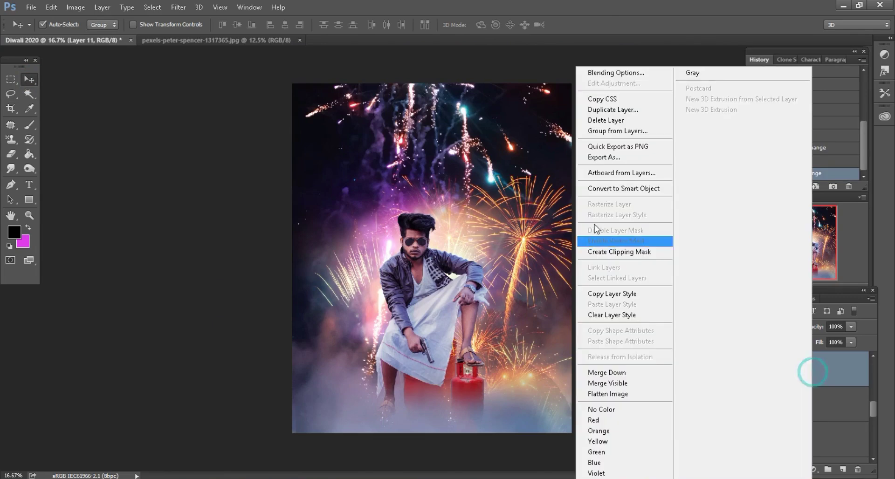
click(606, 186)
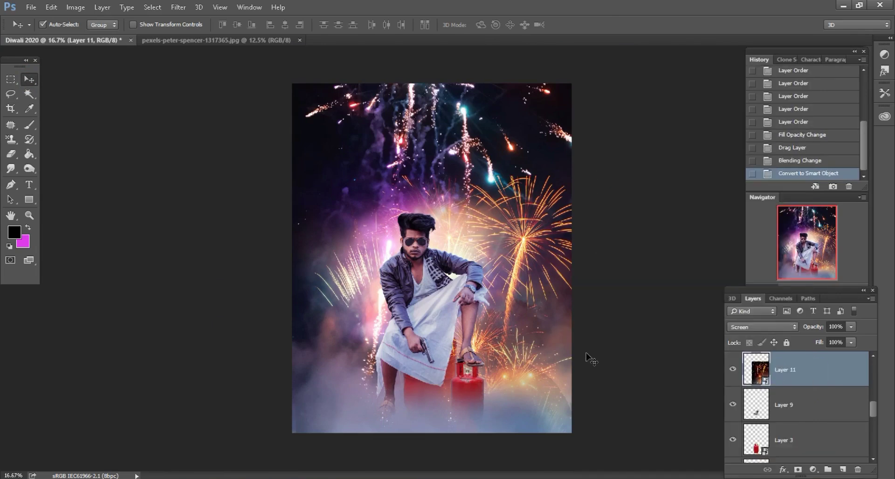
Reposition the fireworks layer on the canvas
drag(588, 359, 593, 365)
key(ctrl+plus)
key(ctrl+plus)
drag(813, 272, 813, 259)
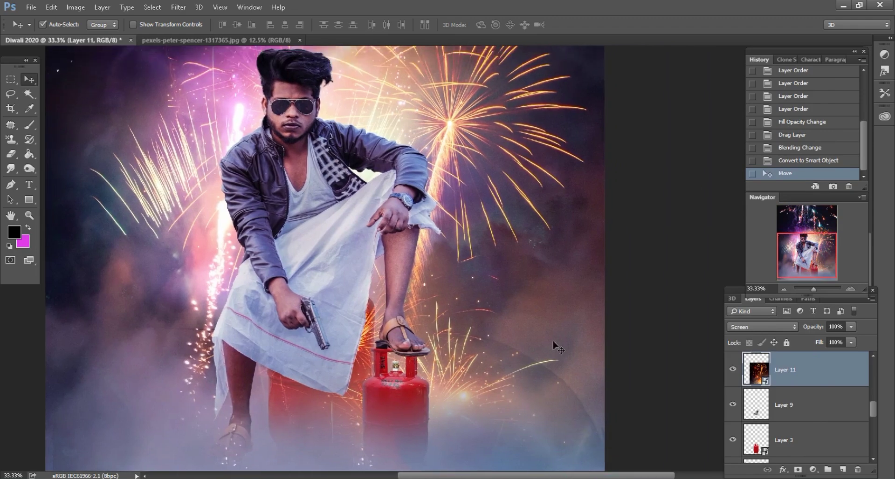
mouse_move(558, 252)
mouse_down()
mouse_move(539, 357)
mouse_move(516, 296)
mouse_move(549, 318)
mouse_up()
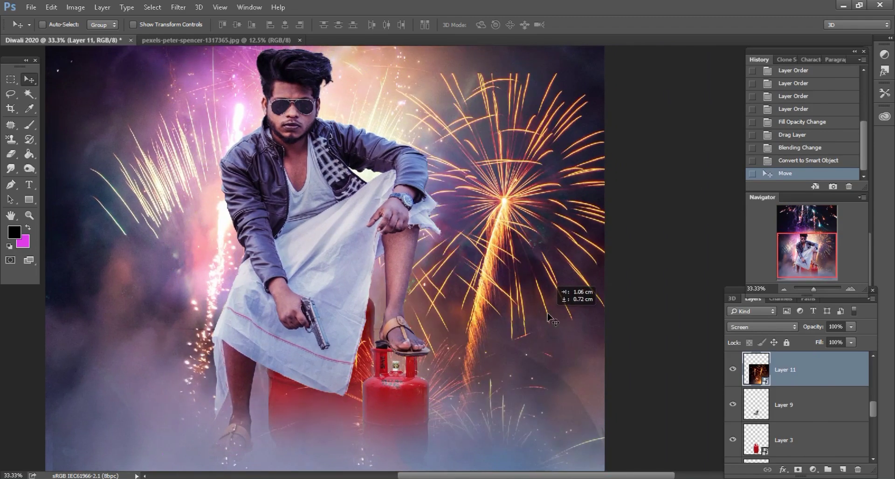
key(ctrl+minus)
Free Transform the fireworks to 57%, rotated about 7.35°, placed on the right side
click(51, 7)
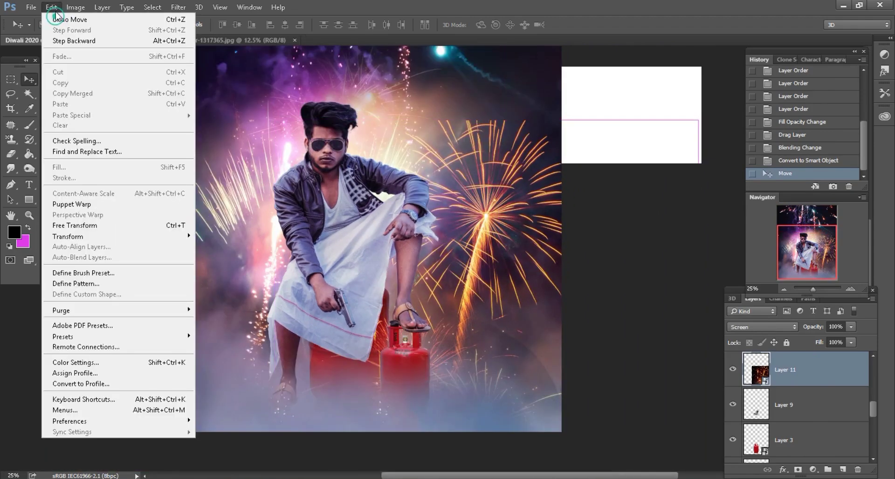
click(80, 226)
key(ctrl+minus)
drag(214, 27, 191, 25)
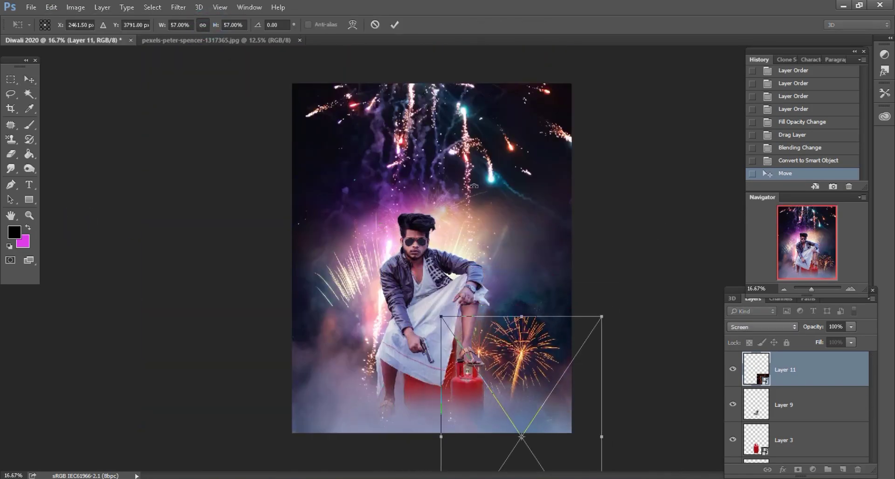
drag(474, 186, 498, 181)
drag(509, 353, 517, 267)
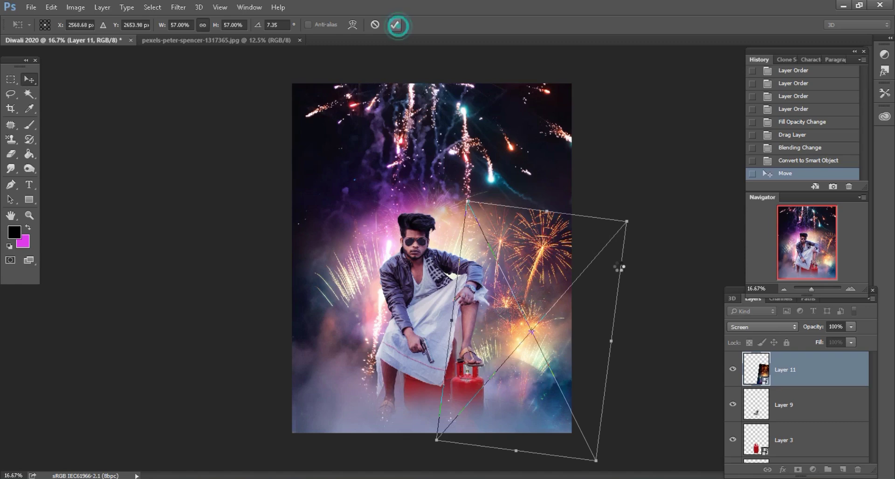
key(Return)
key(ctrl+plus)
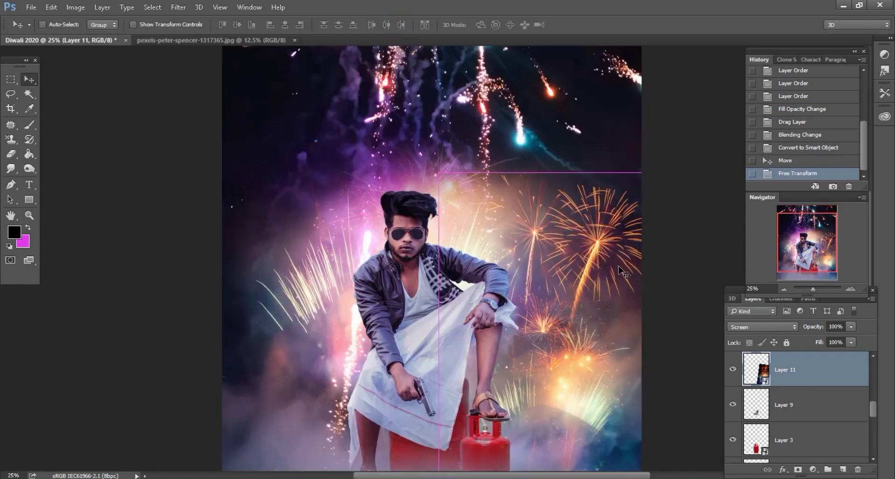
key(ctrl+plus)
Toggle Layers 5, 6 and the fireworks Layer 11 on and off to compare the composite
drag(791, 252, 795, 261)
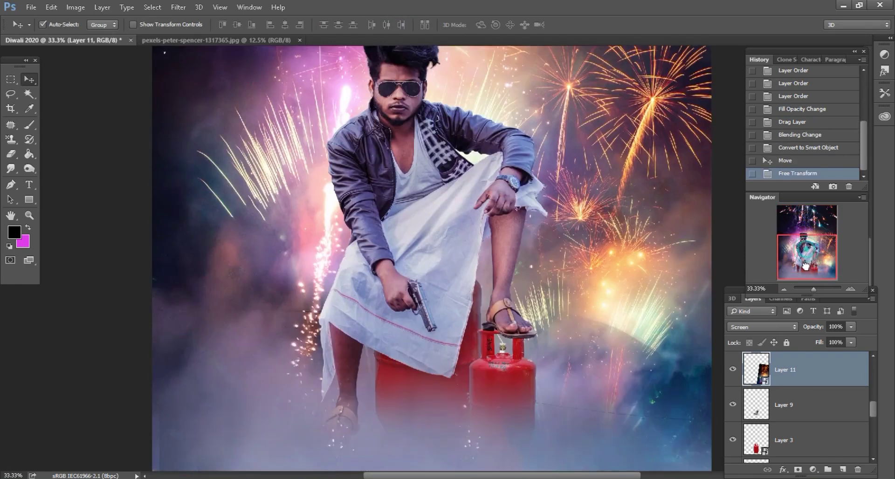
scroll(796, 448, down, 2)
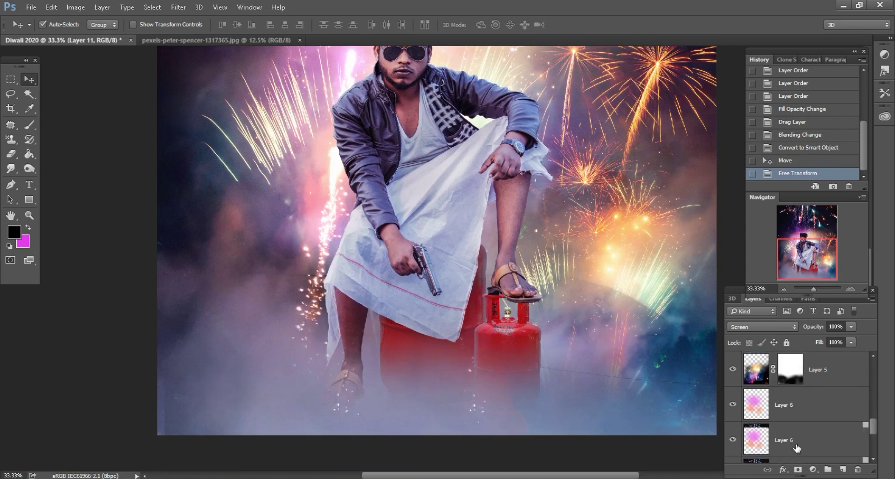
click(733, 369)
scroll(769, 416, down, 2)
click(772, 373)
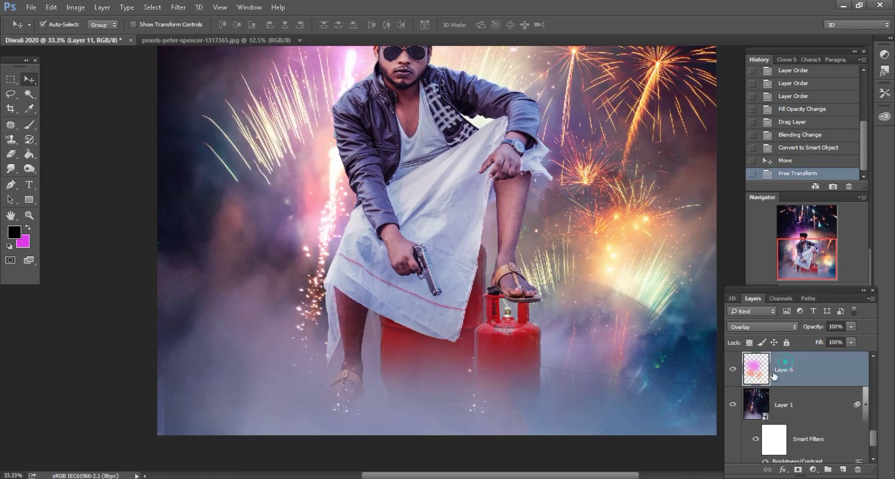
click(734, 370)
scroll(774, 392, up, 3)
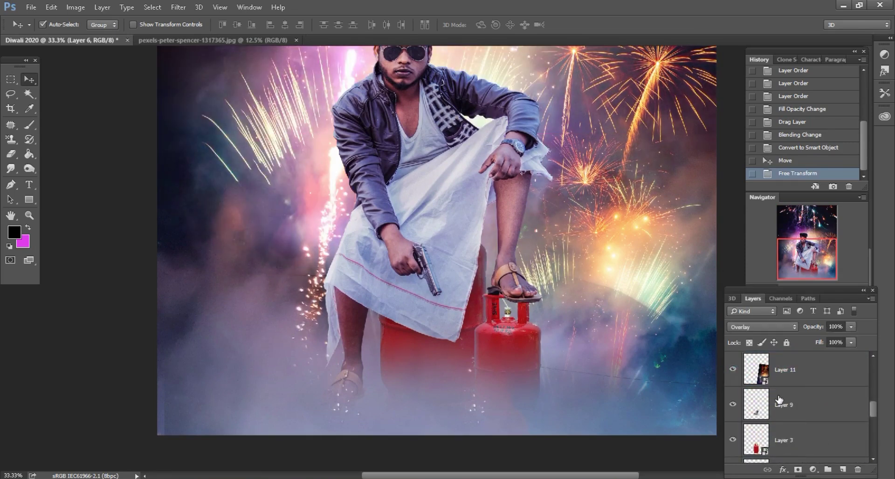
click(786, 406)
click(732, 404)
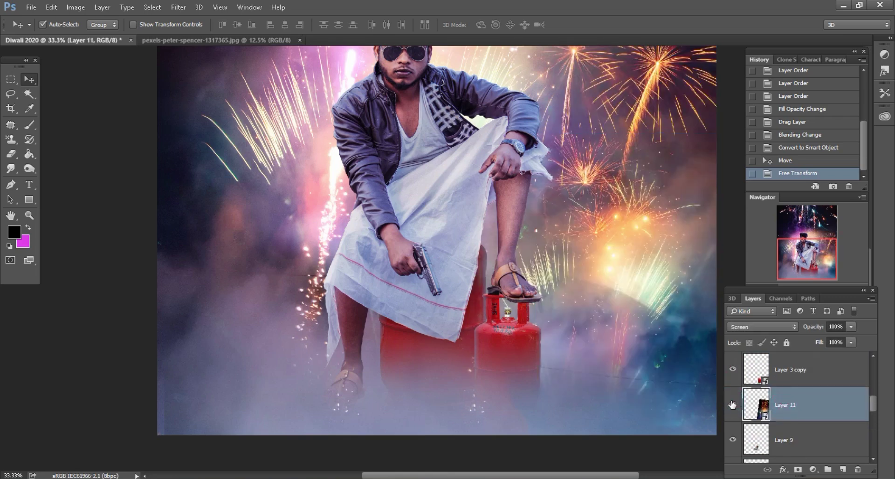
click(732, 404)
click(732, 405)
Add a mask to Layer 11 and brush away the lower-right fireworks glow
click(798, 470)
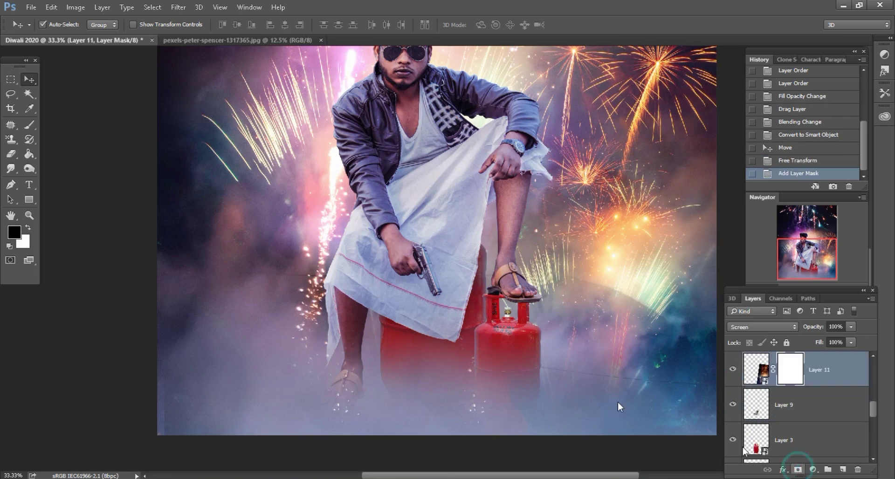
click(36, 125)
drag(618, 307, 601, 298)
mouse_move(606, 289)
mouse_down()
mouse_move(634, 317)
mouse_move(653, 298)
mouse_up()
mouse_move(644, 289)
mouse_down()
mouse_move(685, 336)
mouse_move(699, 398)
mouse_up()
mouse_move(652, 320)
mouse_down()
mouse_move(606, 270)
mouse_move(578, 308)
mouse_up()
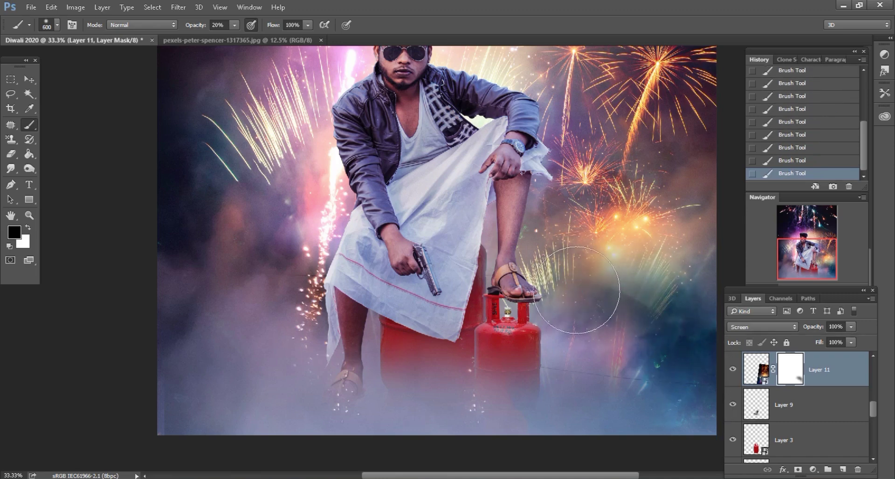
drag(620, 289, 604, 393)
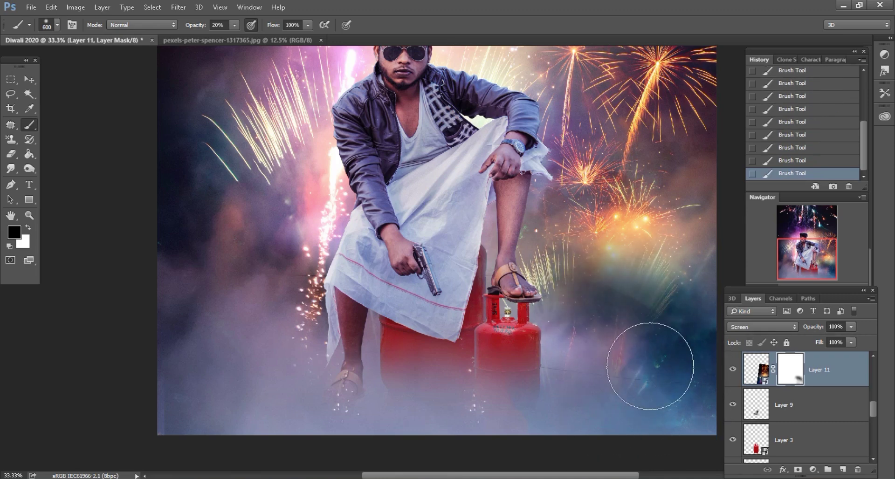
scroll(649, 365, up, 2)
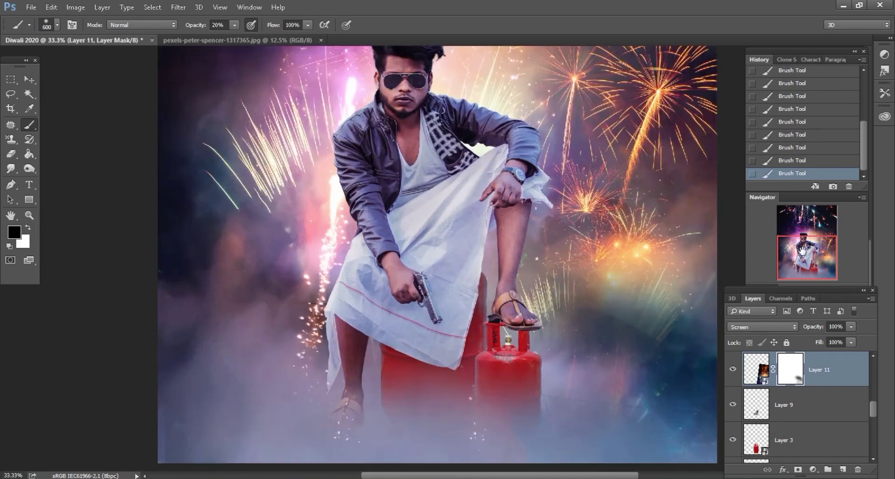
drag(797, 245, 796, 224)
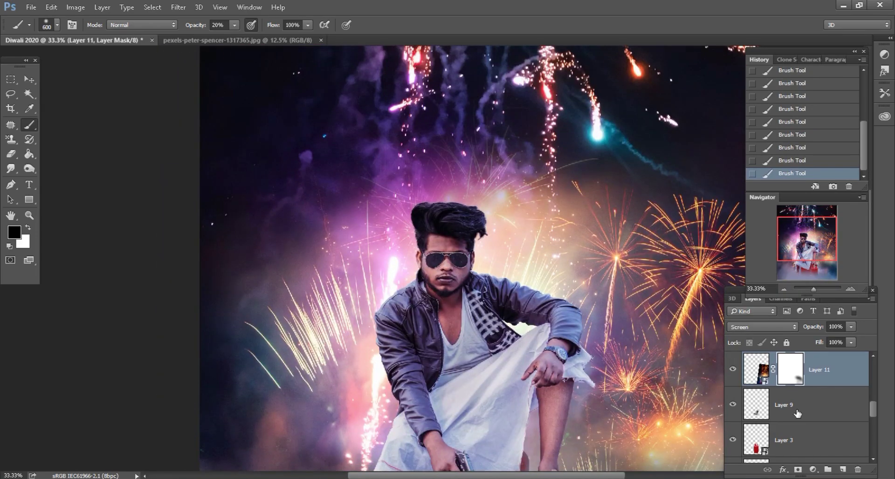
Close the fireworks photo and open the sparkler JPG from Diwali 2020 Stock as a new document
click(191, 40)
click(320, 40)
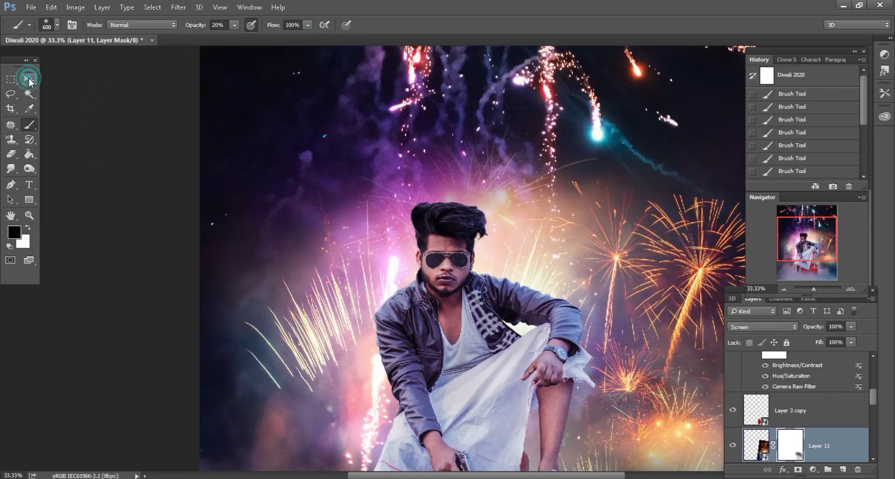
key(v)
key(alt+Tab)
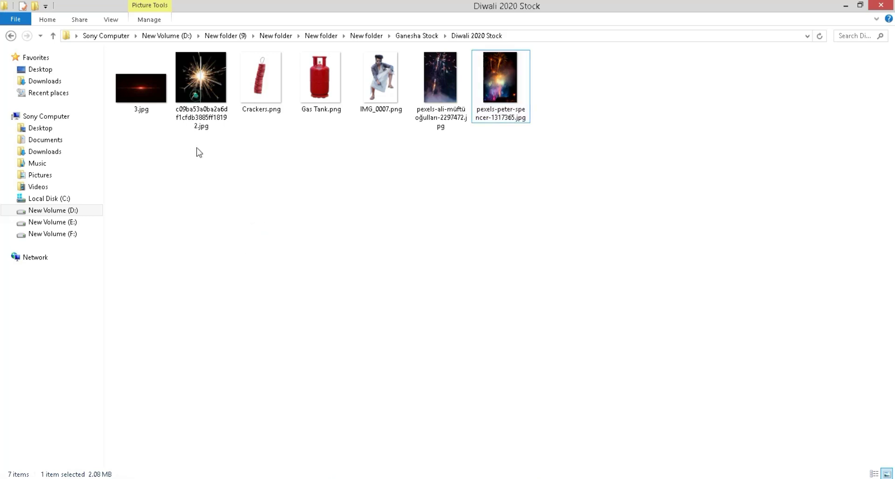
drag(201, 80, 298, 476)
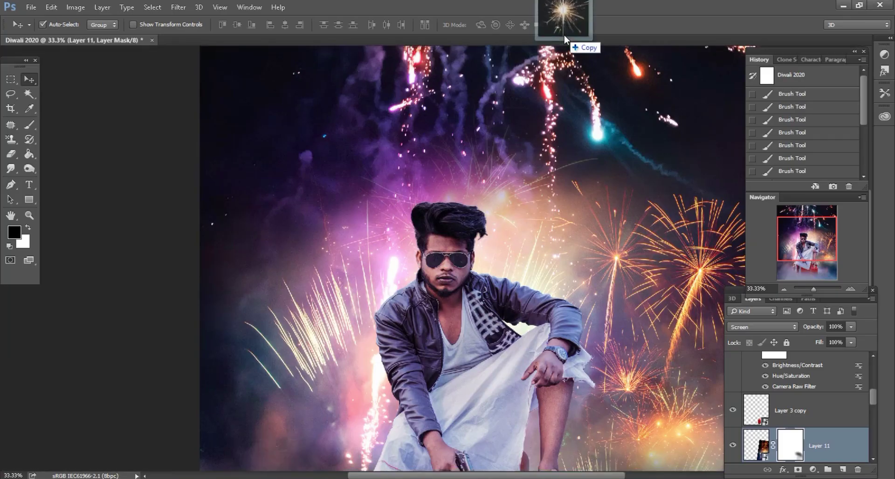
drag(299, 461, 578, 30)
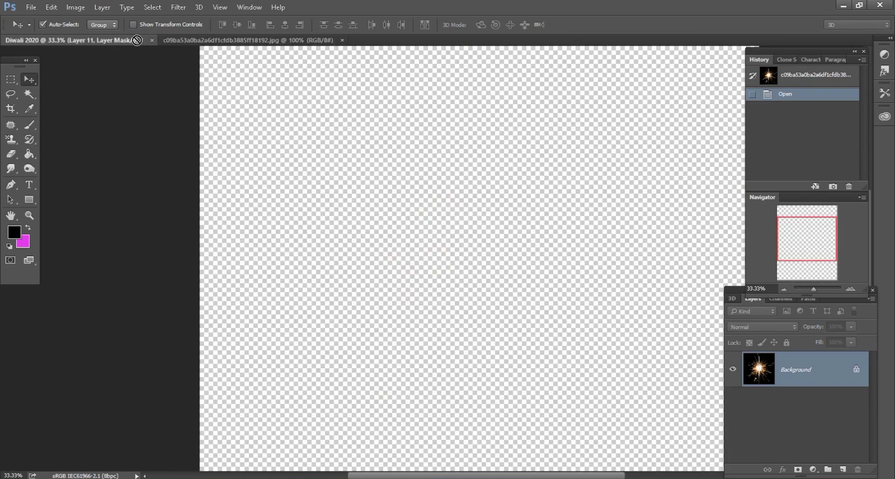
Bring the sparkler into the Diwali composite above Layer 4, in Screen mode, as a smart object
drag(136, 40, 534, 329)
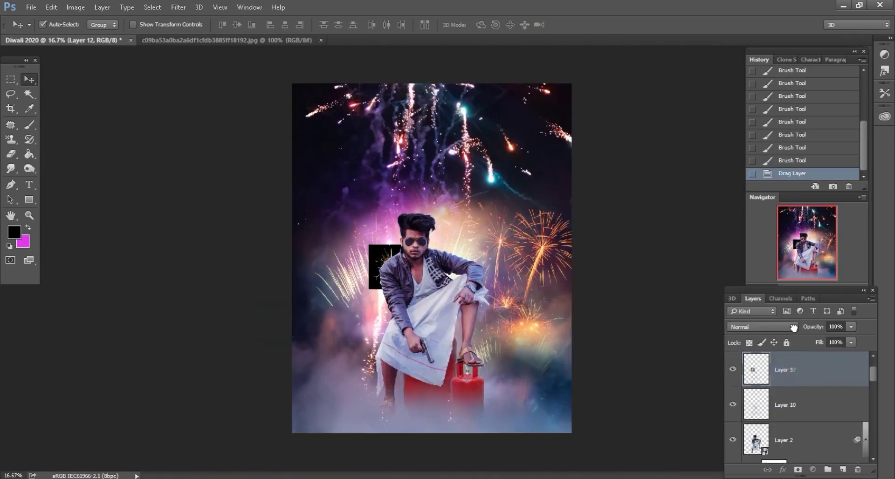
mouse_move(793, 371)
mouse_down()
mouse_move(795, 382)
mouse_move(800, 373)
mouse_up()
drag(799, 404, 793, 360)
click(762, 327)
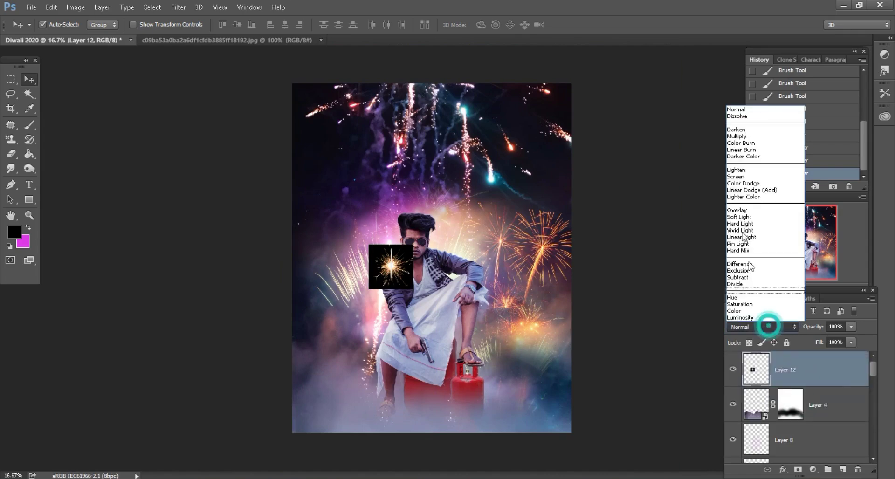
click(746, 177)
right_click(796, 395)
click(659, 188)
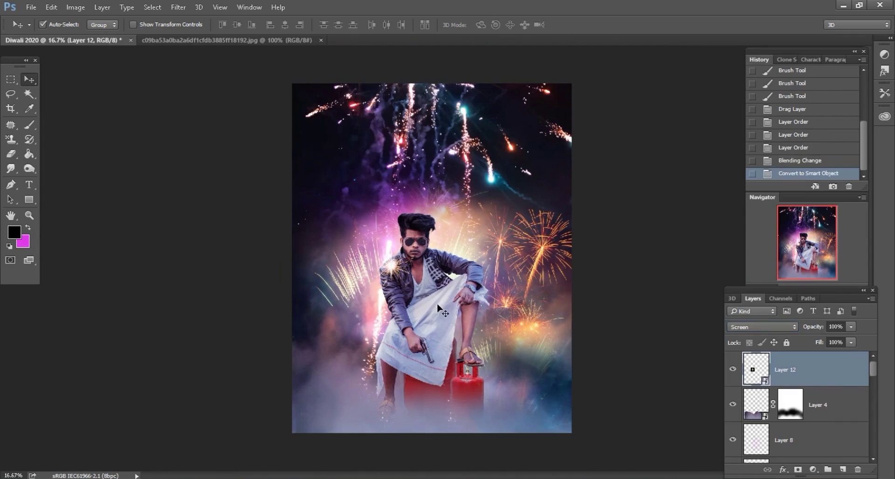
Scale the sparkler to about 406% at the bottom-left, and place a copy at the bottom-right
click(51, 7)
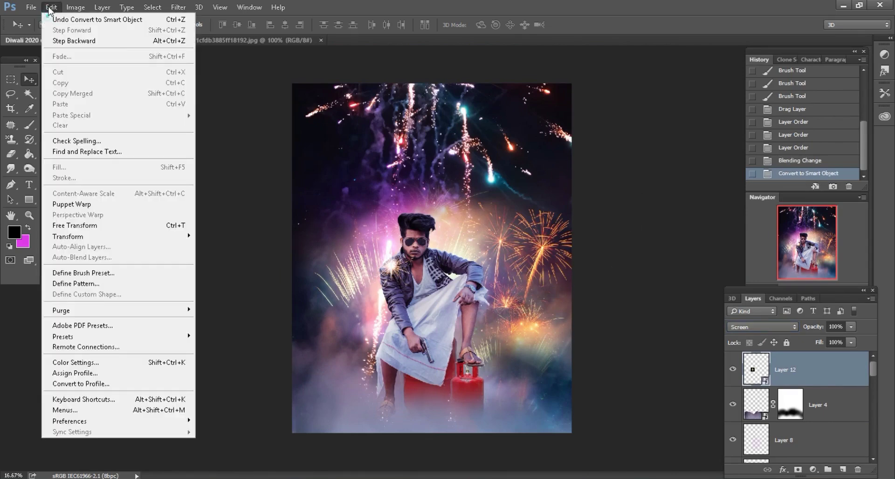
click(76, 220)
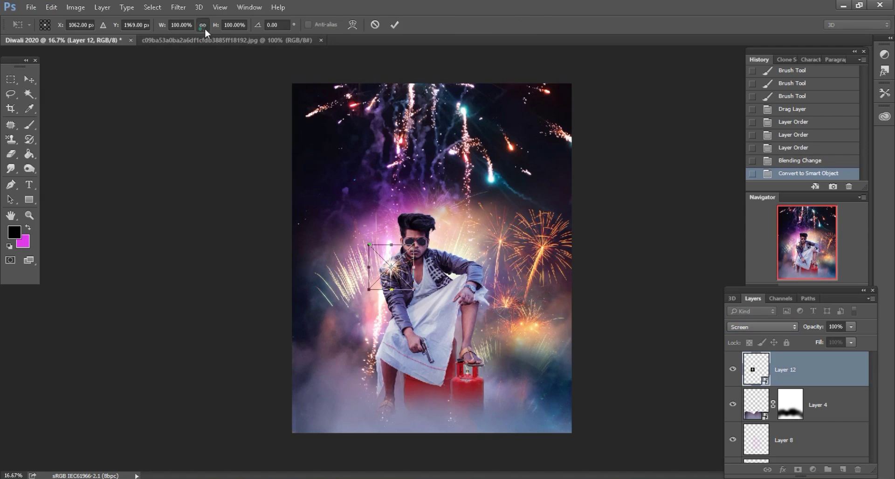
drag(217, 27, 311, 36)
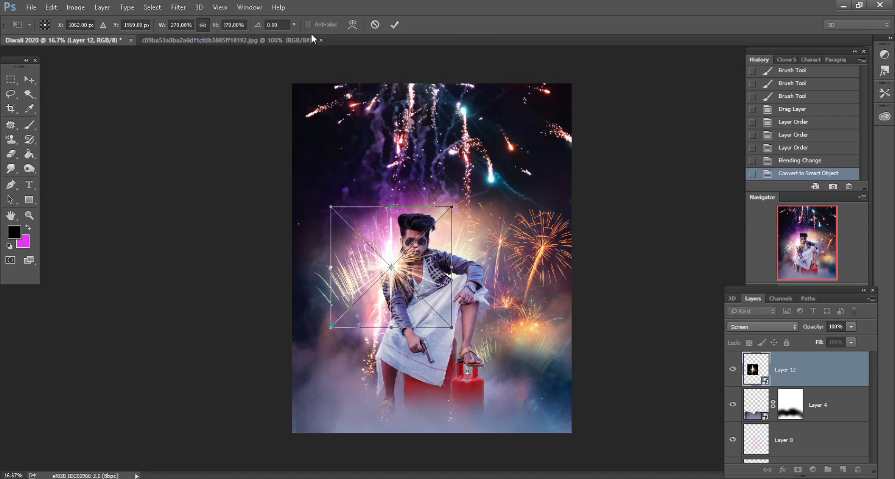
key(ctrl+plus)
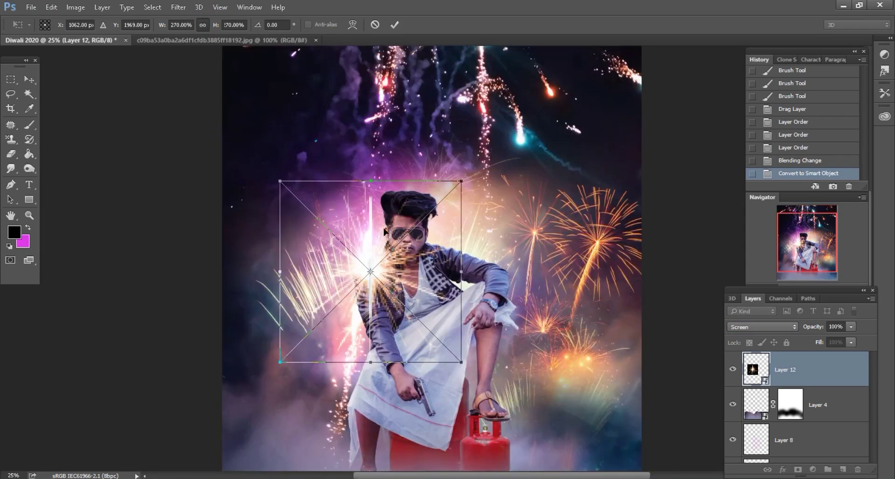
key(ctrl+minus)
drag(345, 254, 289, 409)
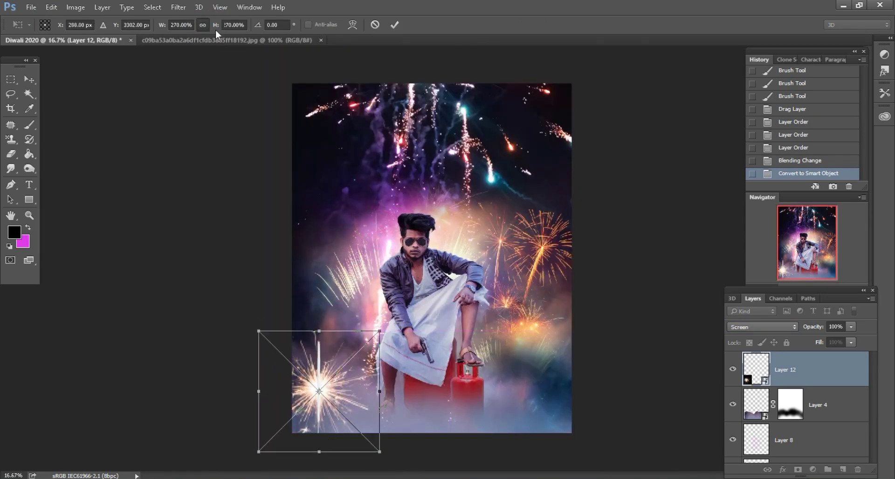
mouse_move(217, 26)
mouse_down()
mouse_move(264, 31)
mouse_move(387, 101)
mouse_up()
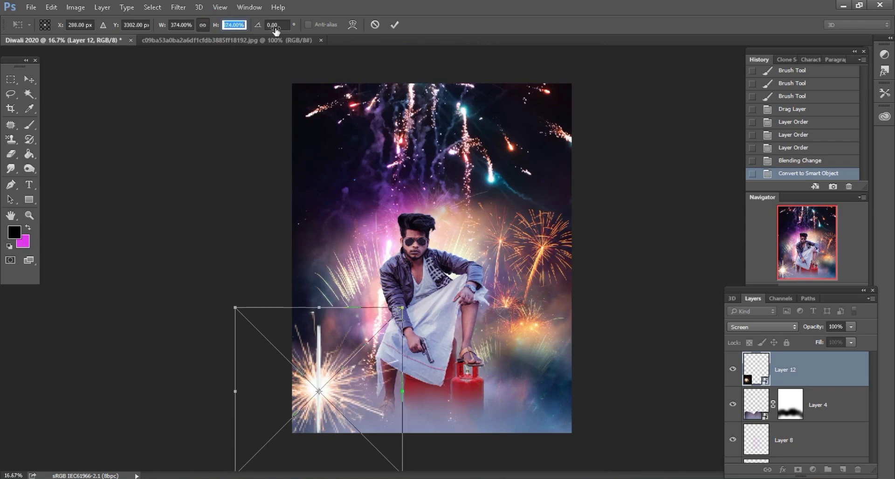
click(395, 26)
drag(336, 386, 323, 404)
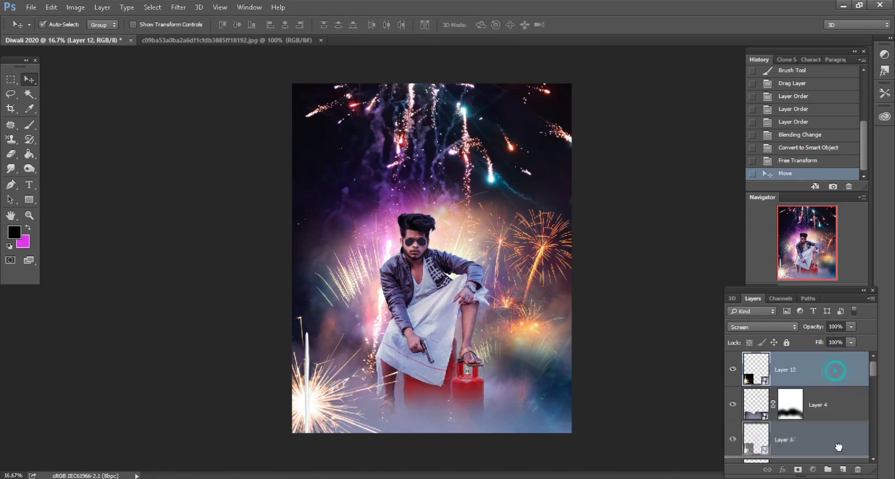
drag(849, 385, 842, 470)
mouse_move(305, 399)
mouse_down()
mouse_move(485, 385)
mouse_move(569, 396)
mouse_up()
Give the sparkler copy a Motion Blur of angle -32° and distance 163, and move it lower
click(178, 7)
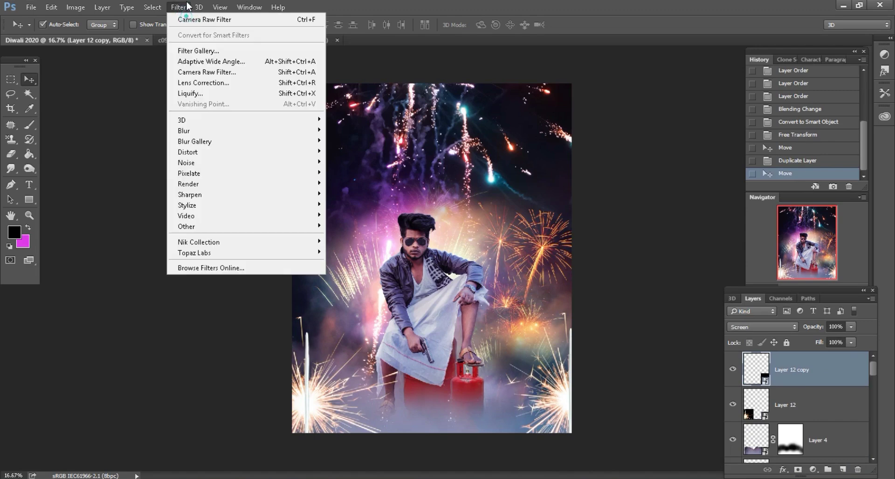
mouse_move(184, 130)
click(345, 195)
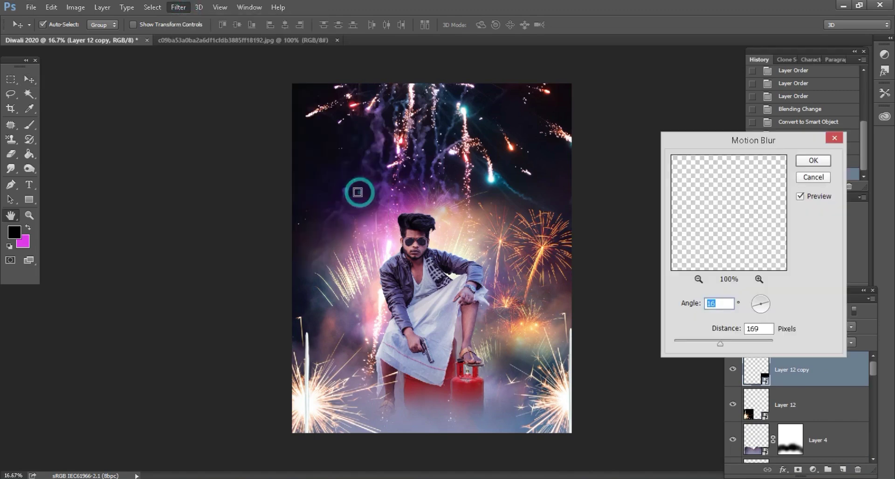
click(768, 309)
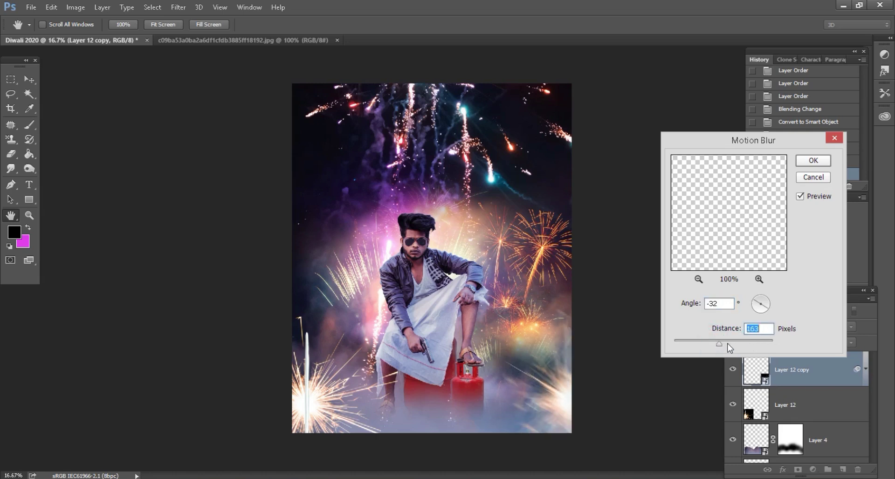
click(806, 160)
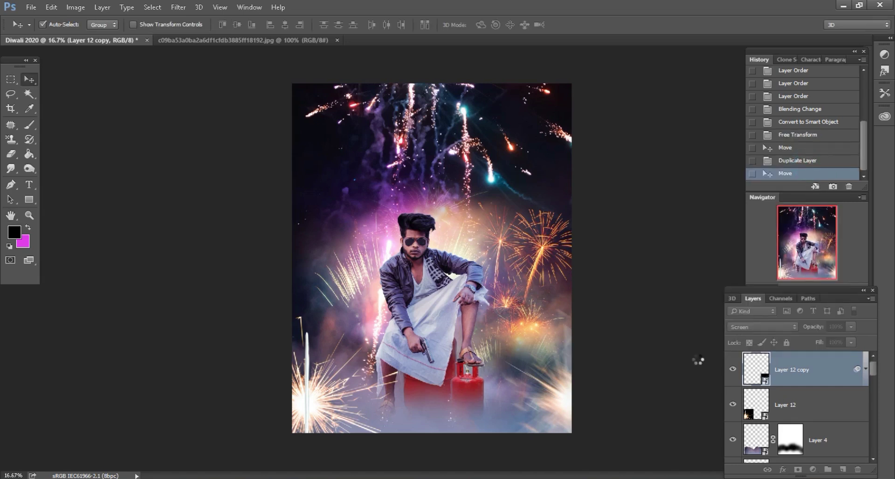
drag(565, 422, 570, 439)
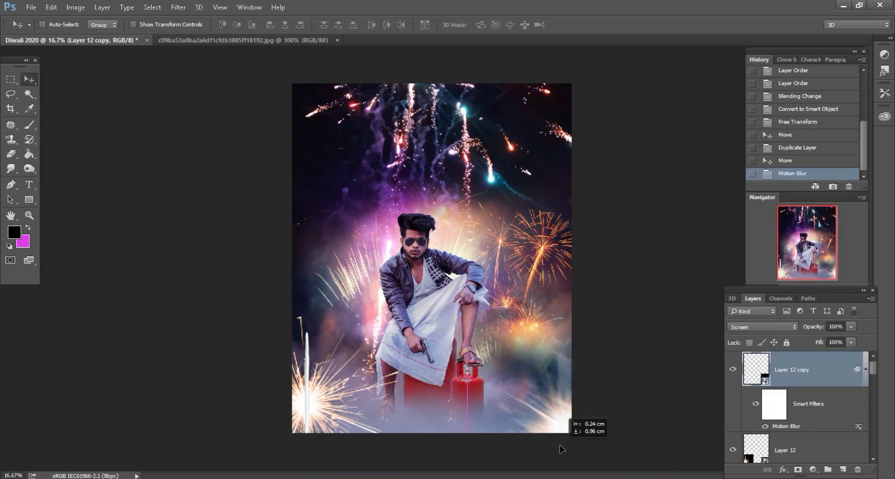
Open Motion Blur for the original sparkler, Layer 12
click(784, 448)
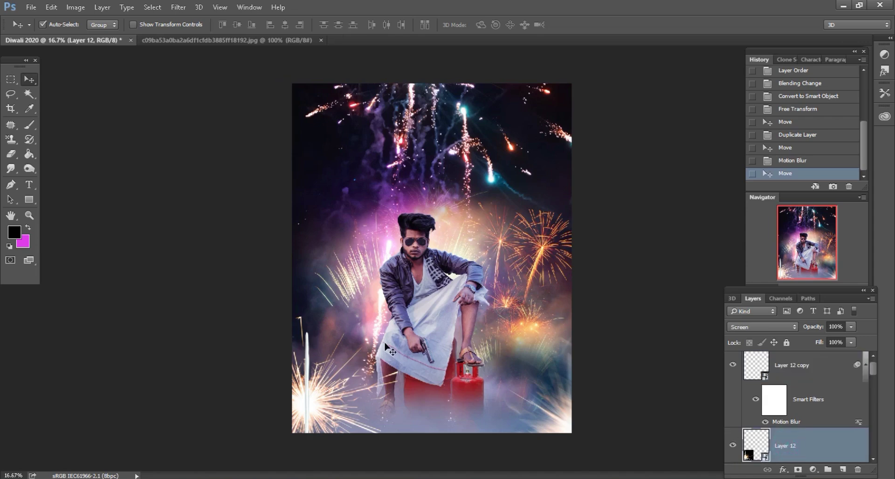
click(175, 8)
mouse_move(184, 131)
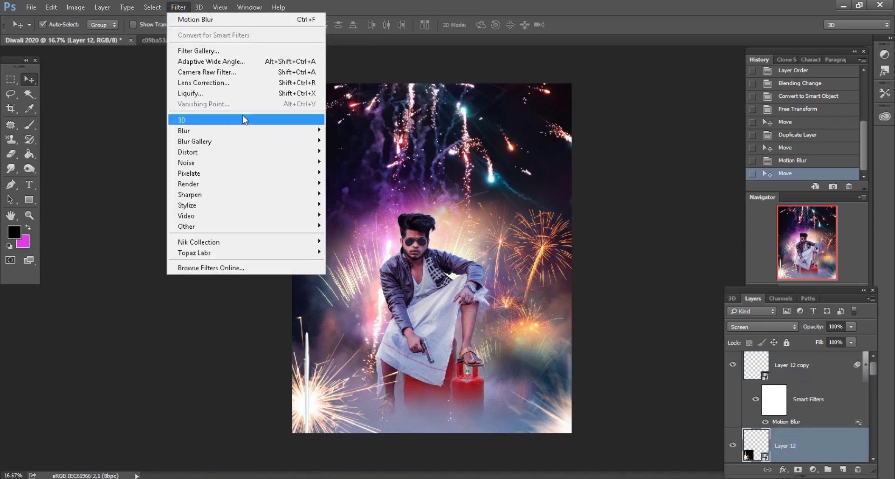
click(354, 194)
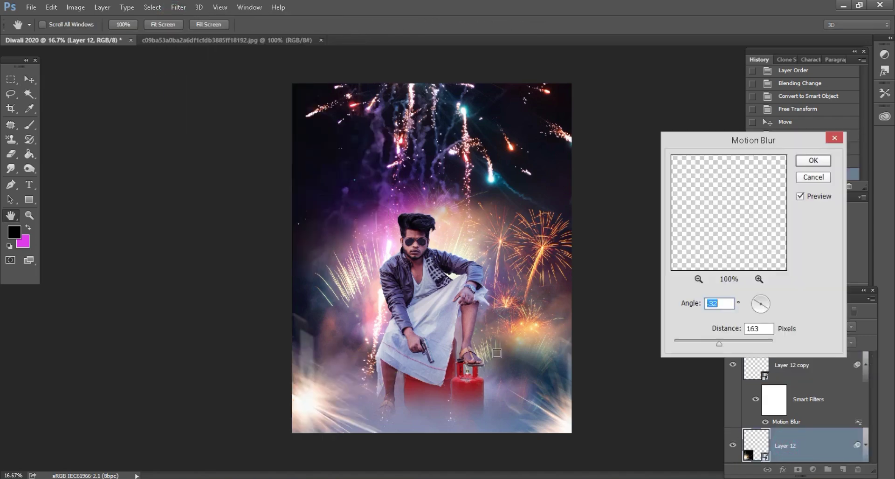
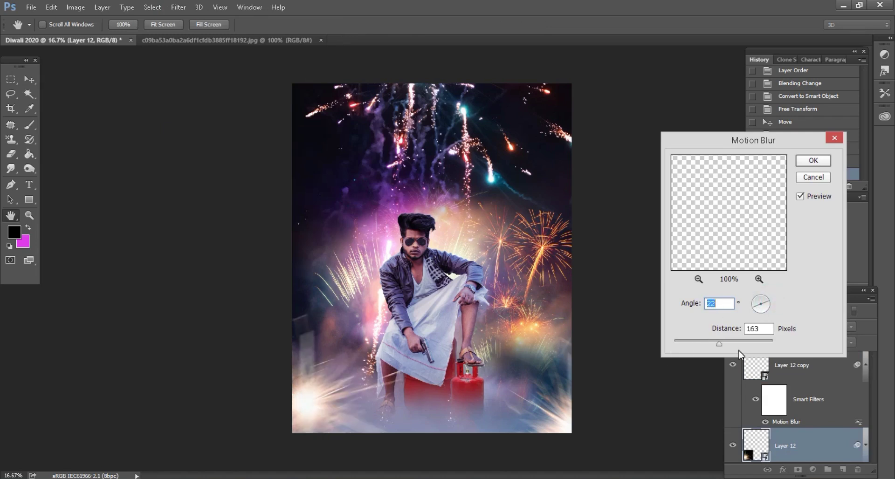
Apply a Motion Blur with distance 266 to the light burst layer
click(749, 342)
drag(753, 342, 734, 342)
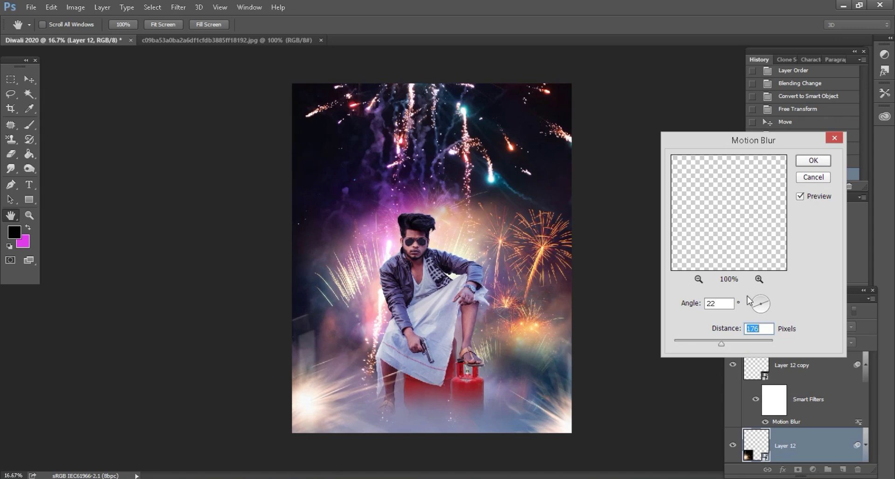
click(813, 160)
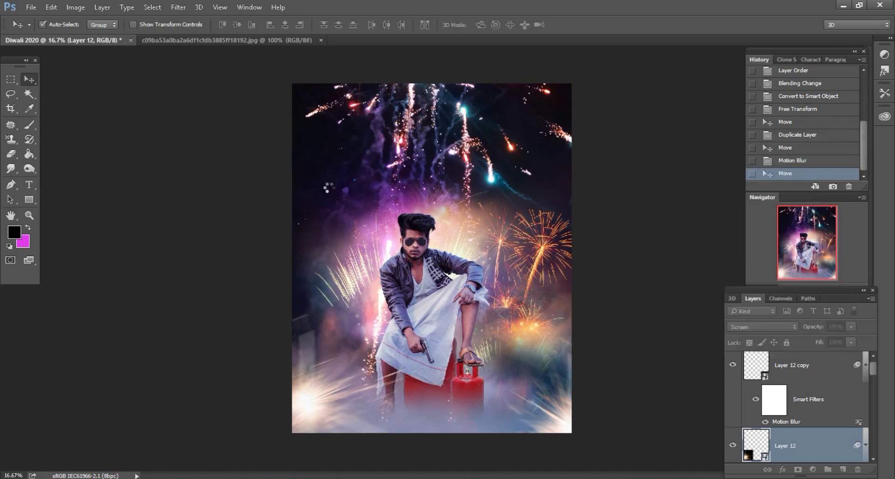
Scale the light burst to 544% and shift it lower on the poster
click(51, 7)
click(72, 222)
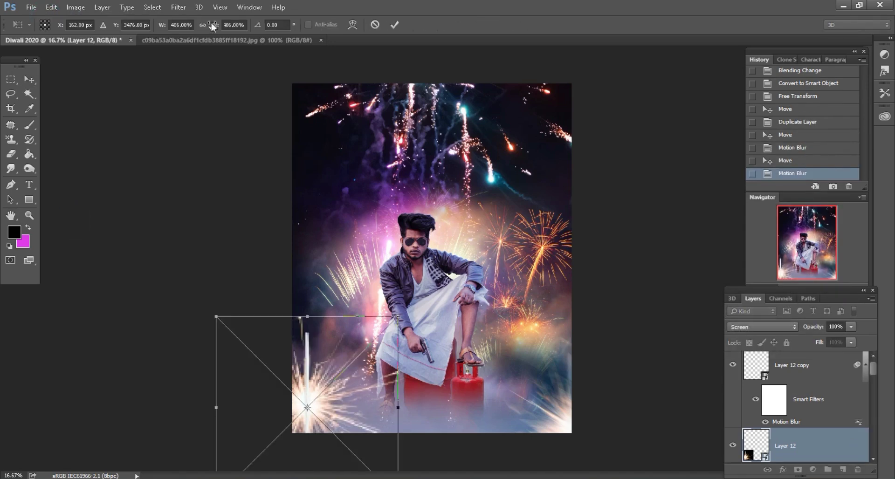
drag(215, 28, 376, 30)
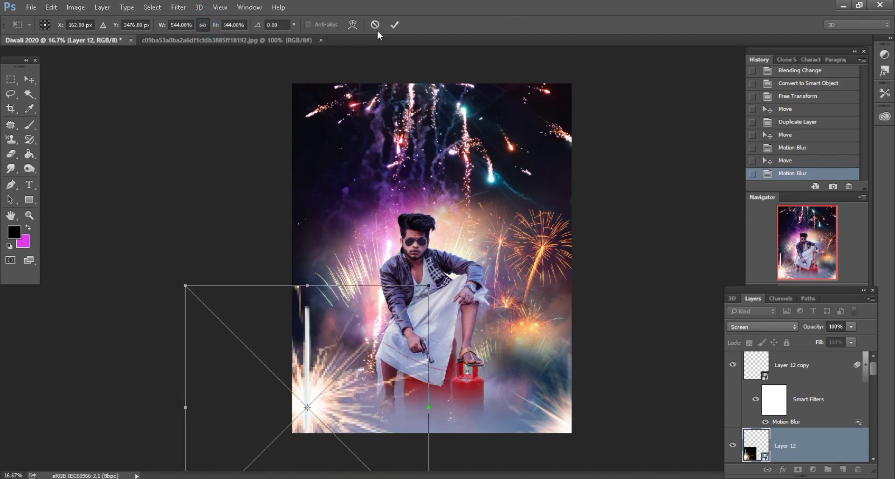
key(Return)
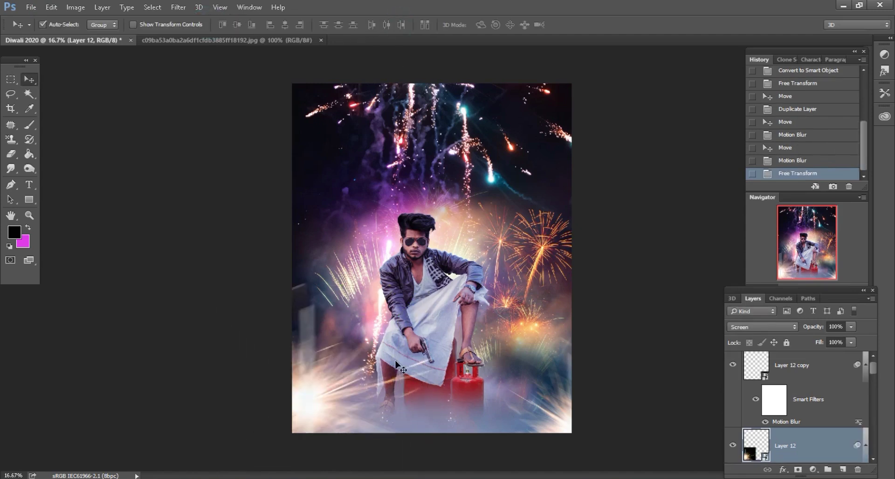
drag(399, 361, 391, 378)
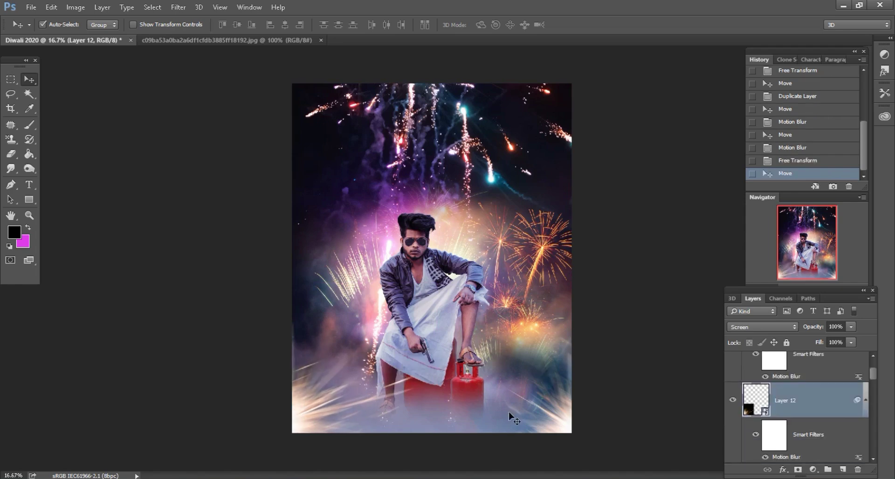
key(ctrl+plus)
drag(820, 257, 810, 255)
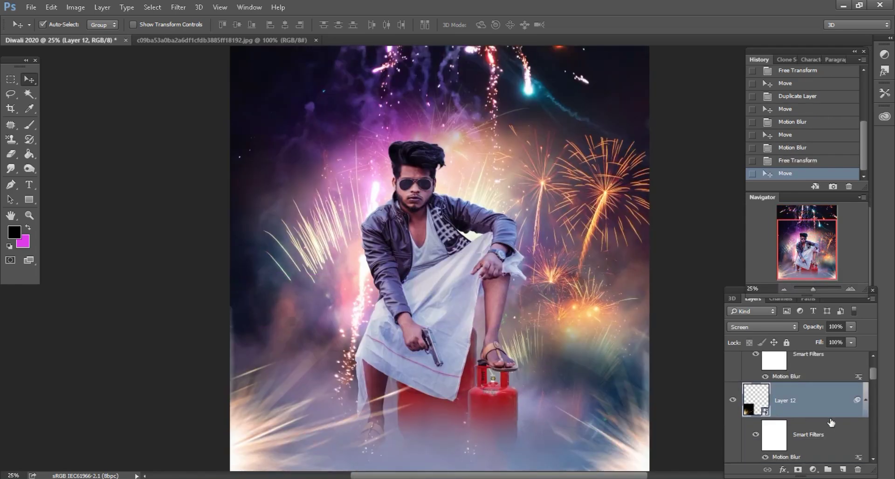
Add a Color Dodge layer above Layer 2, using the man's outline as a selection
scroll(831, 422, down, 3)
scroll(820, 423, down, 3)
click(811, 423)
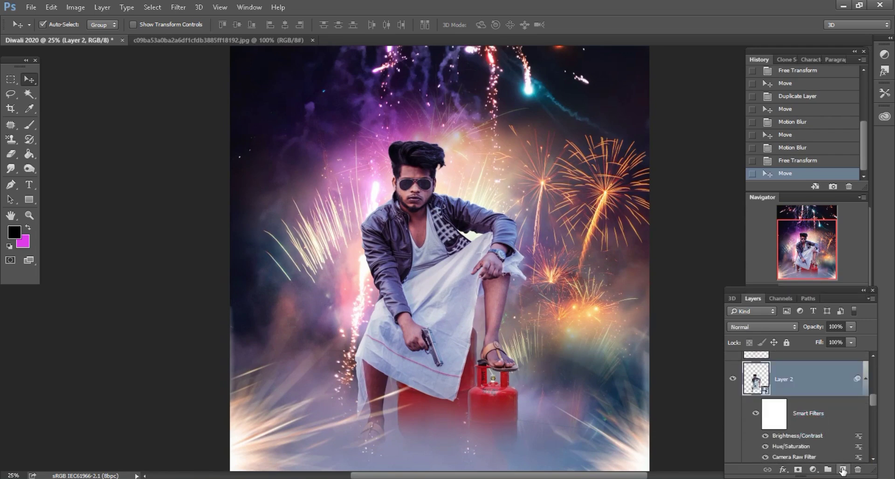
click(842, 469)
ctrl+click(756, 405)
click(762, 326)
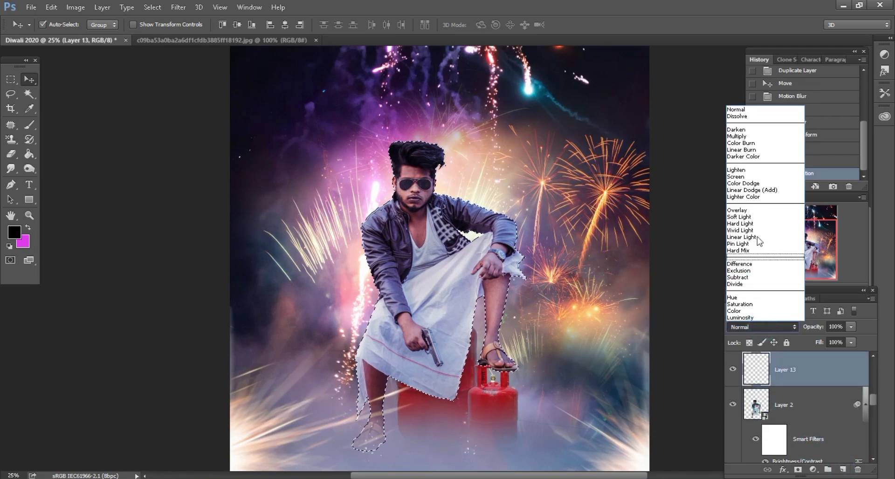
click(749, 186)
scroll(483, 296, up, 1)
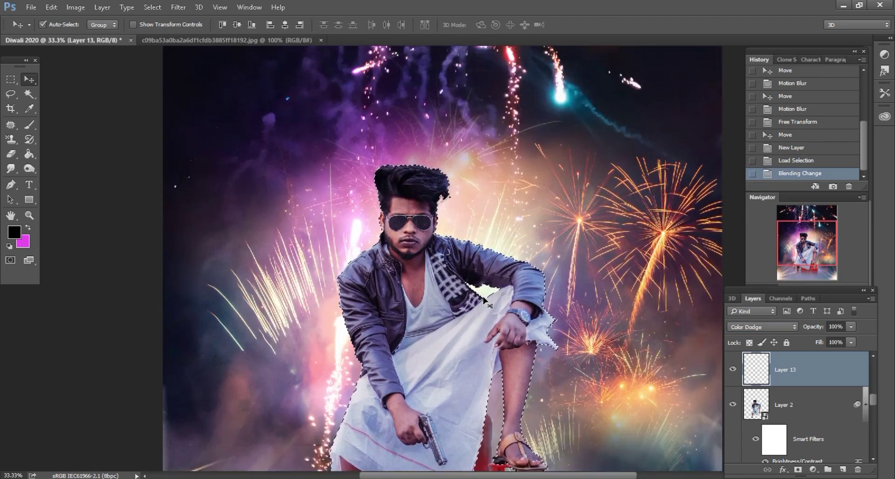
key(ctrl+d)
key(ctrl+plus)
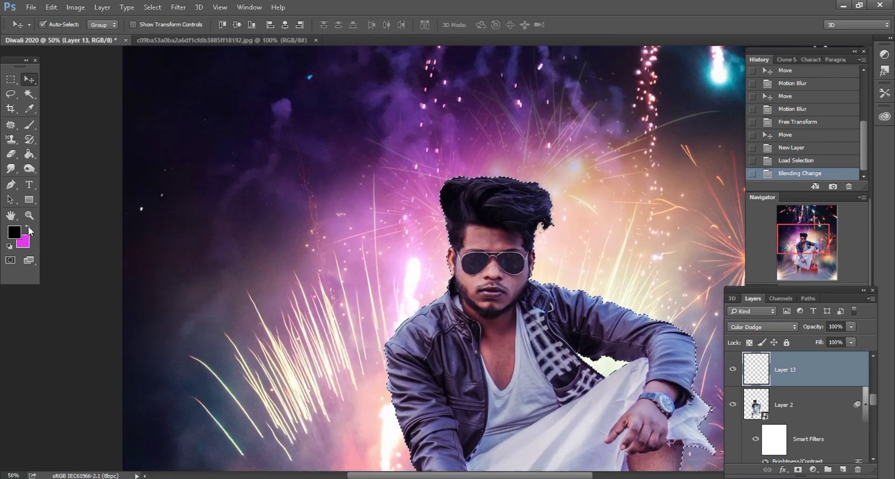
Brush pink glow over the man's hair, head and jacket
click(28, 226)
key(b)
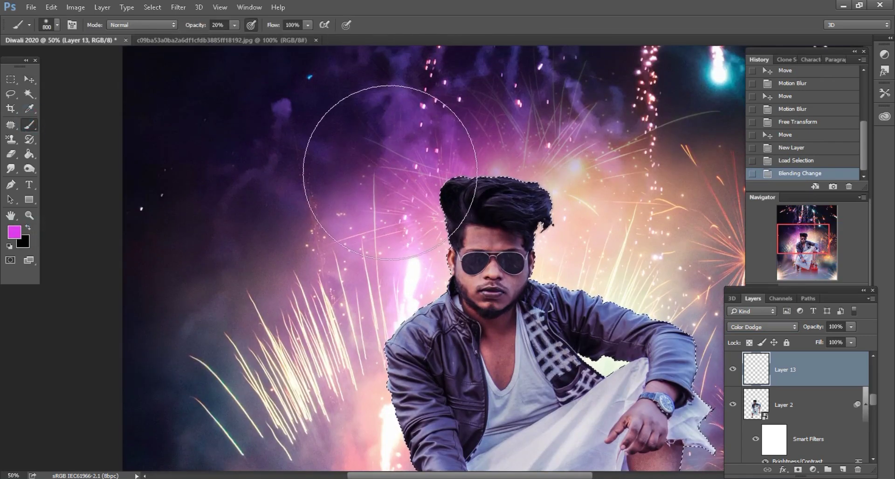
mouse_move(380, 156)
mouse_down()
mouse_move(373, 193)
mouse_move(354, 210)
mouse_up()
drag(354, 210, 382, 177)
key(ctrl+plus)
key(bracketleft)
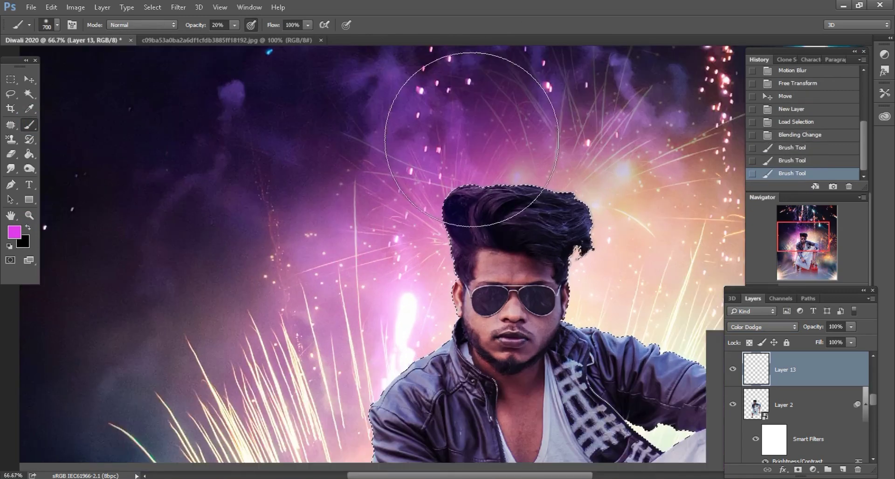
key(bracketleft)
key(bracketleft)
mouse_move(495, 120)
mouse_down()
mouse_move(579, 130)
mouse_move(629, 196)
mouse_up()
mouse_move(379, 219)
mouse_down()
mouse_move(381, 263)
mouse_move(345, 303)
mouse_up()
scroll(381, 262, down, 3)
scroll(334, 320, down, 2)
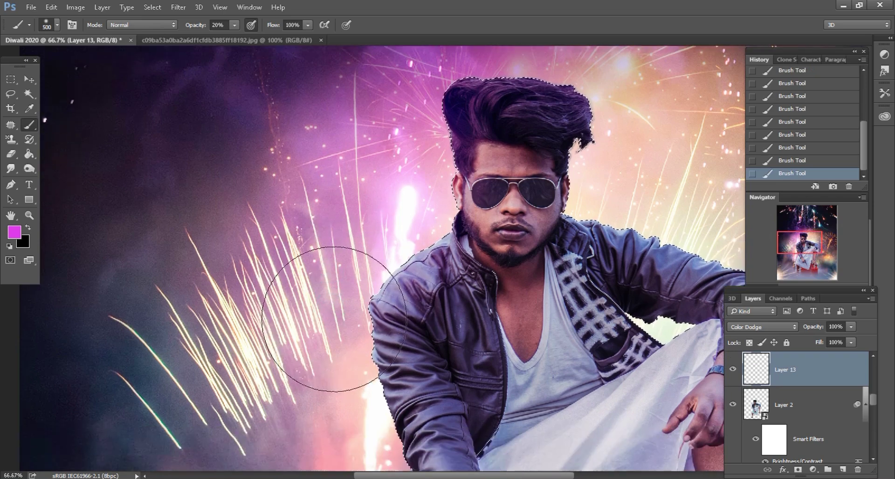
scroll(334, 319, down, 1)
Change the brush colour to a peach sampled from the fireworks and keep painting
click(14, 232)
click(613, 126)
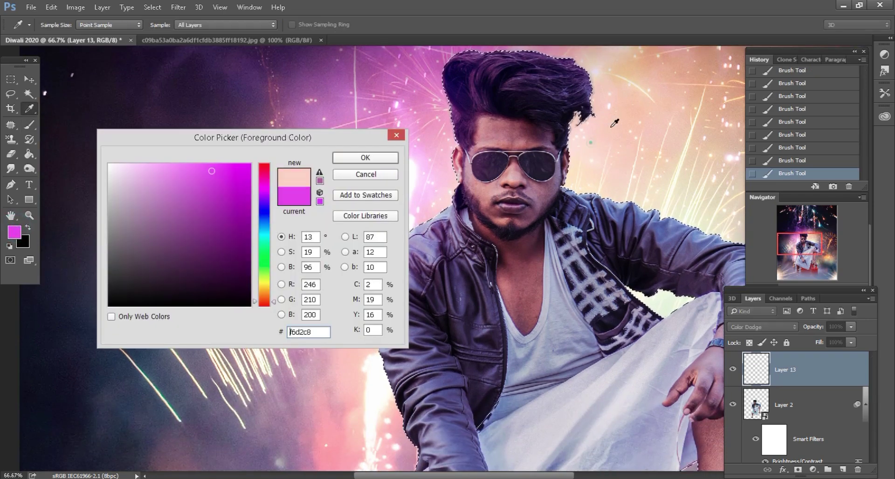
click(591, 144)
click(366, 158)
key(b)
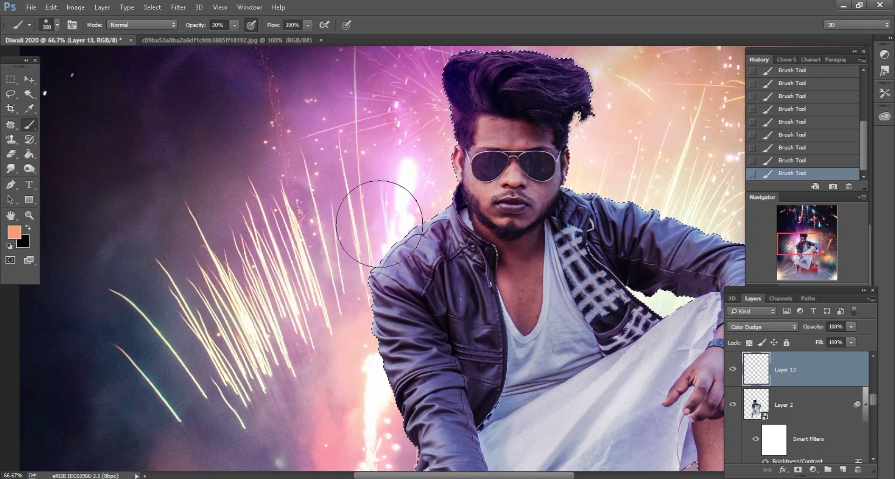
scroll(320, 280, down, 2)
drag(350, 319, 362, 359)
scroll(351, 379, down, 3)
key(bracketright)
key(bracketleft)
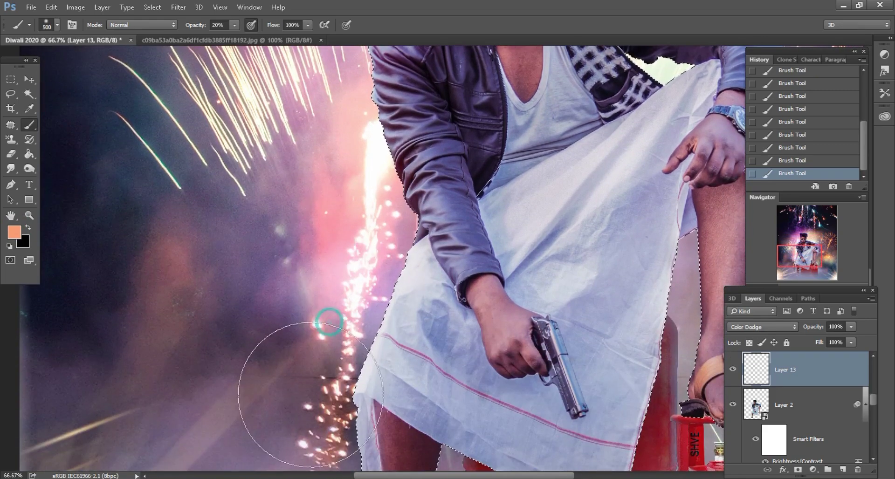
Shrink the brush for finer glow work, then zoom out and pick the Lasso tool
scroll(325, 316, down, 2)
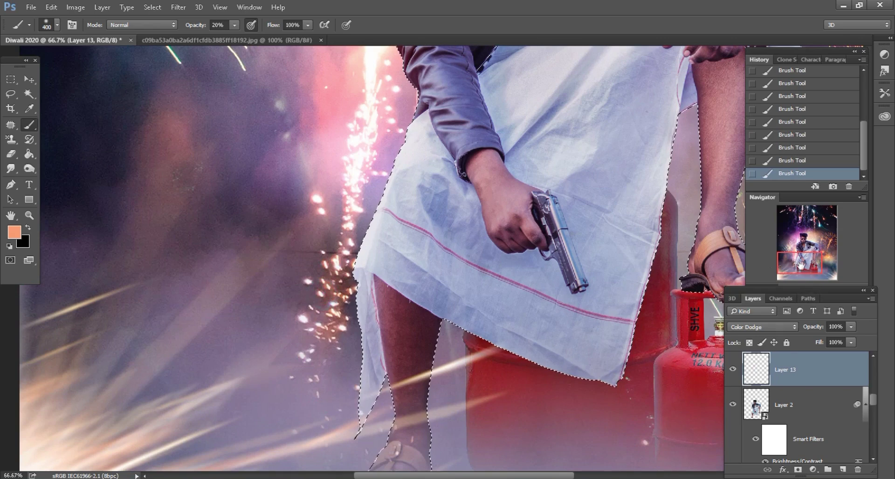
scroll(422, 221, up, 8)
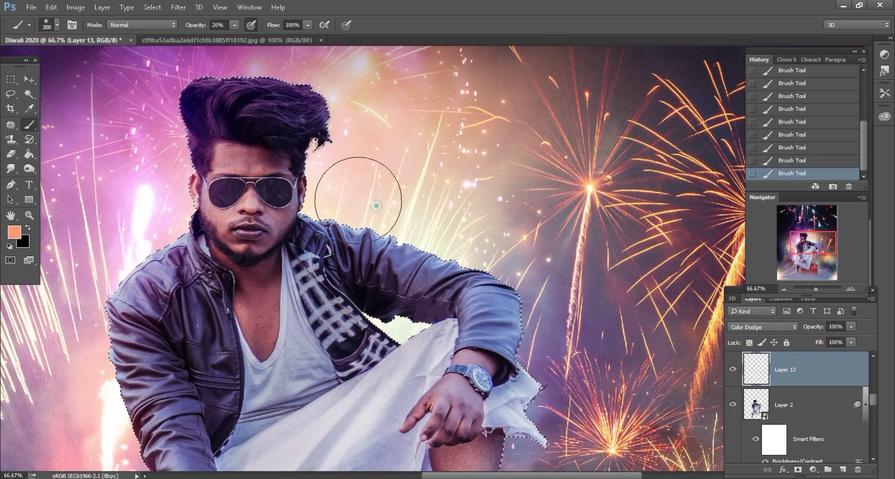
scroll(466, 233, up, 1)
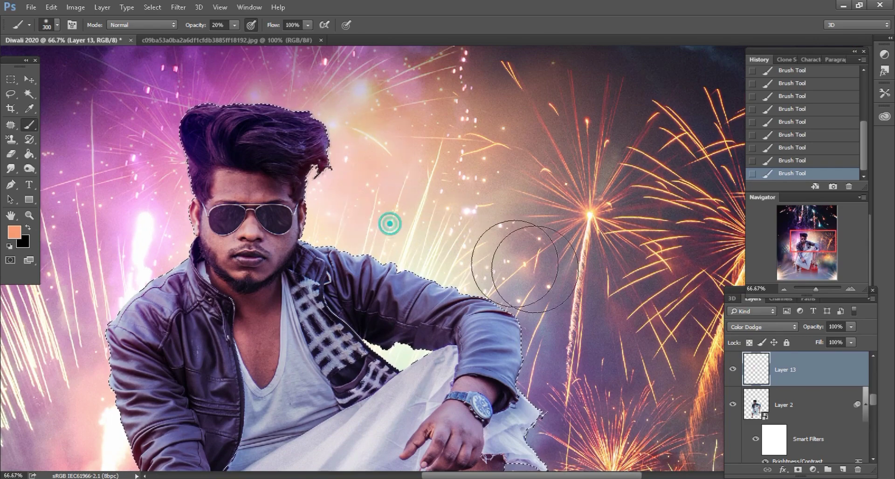
scroll(566, 264, down, 2)
scroll(559, 279, down, 2)
key(bracketleft)
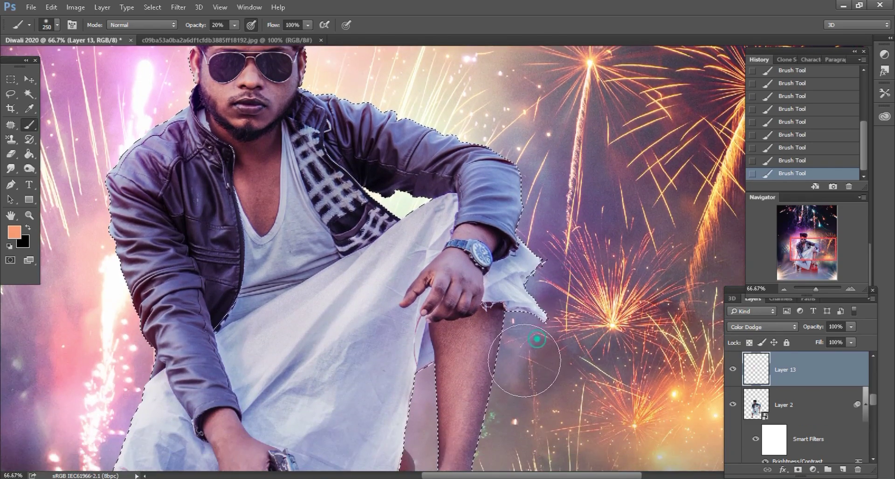
scroll(512, 429, down, 2)
key(bracketleft)
key(bracketleft)
key(bracketleft)
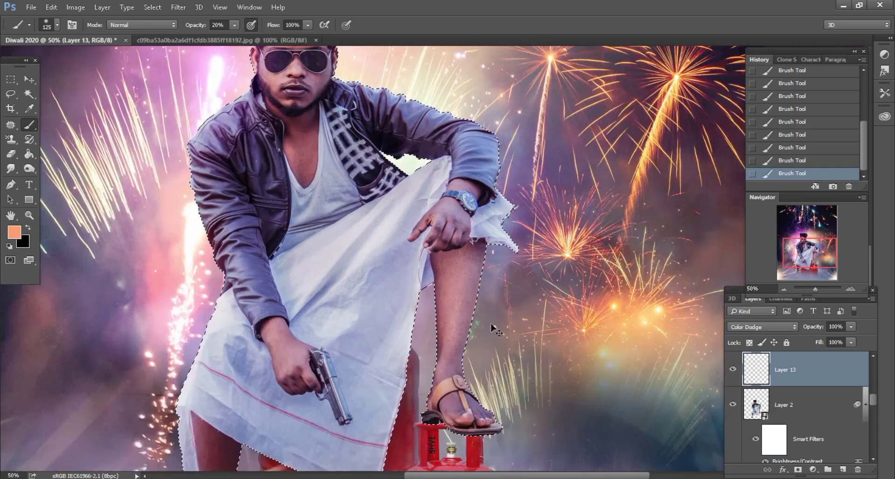
key(ctrl+minus)
key(l)
key(alt+bracketleft)
Deselect, then add a Screen layer above the man's layer with his outline selected
key(ctrl+minus)
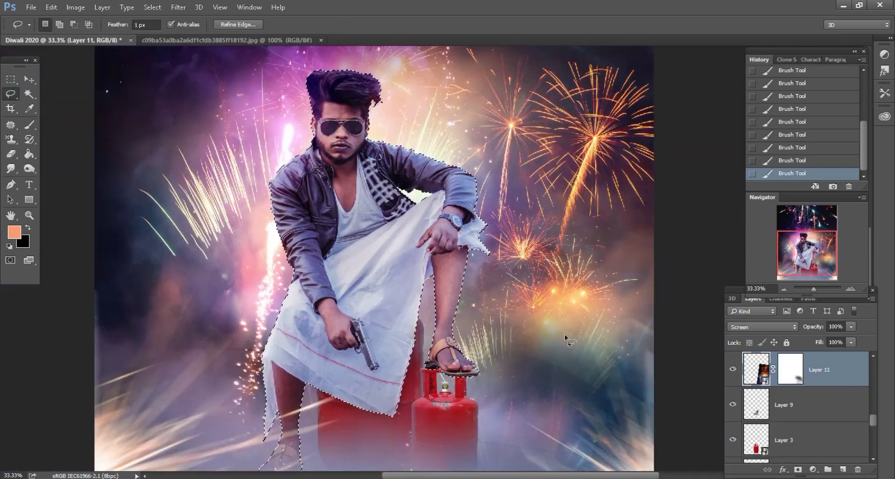
key(ctrl+d)
key(ctrl+plus)
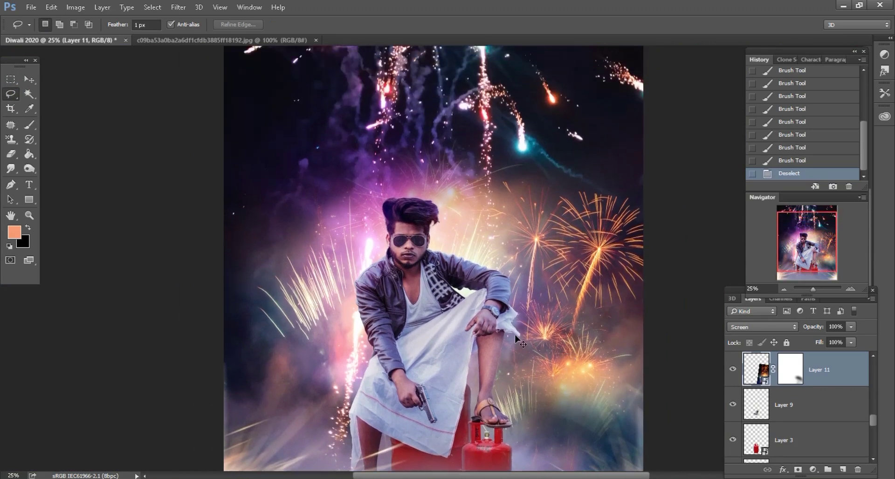
key(ctrl+plus)
key(ctrl+plus)
key(ctrl+plus)
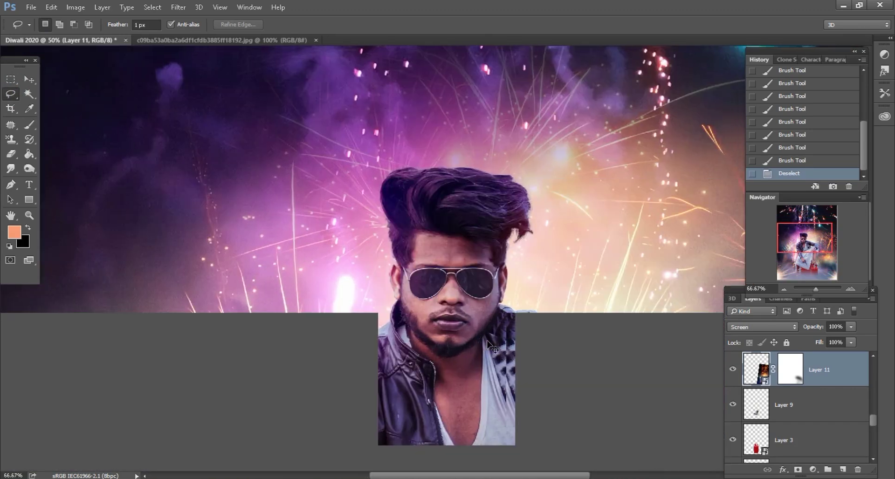
scroll(806, 413, up, 2)
scroll(806, 414, up, 2)
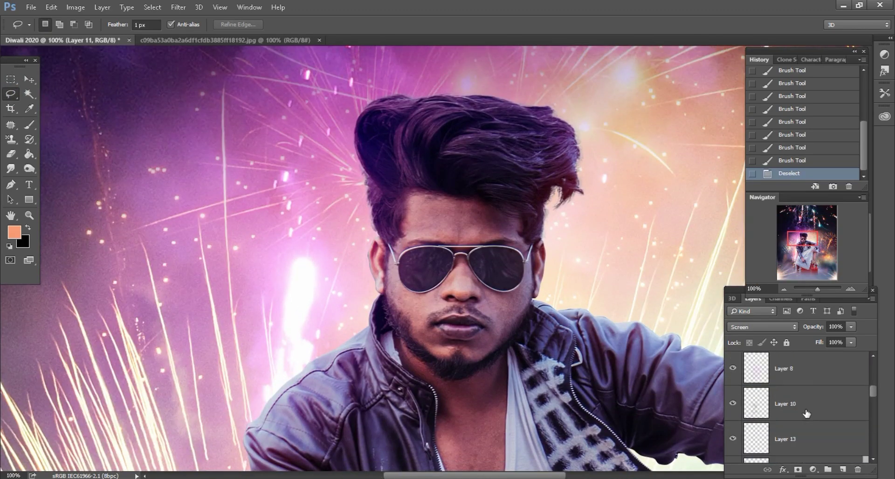
drag(873, 392, 873, 405)
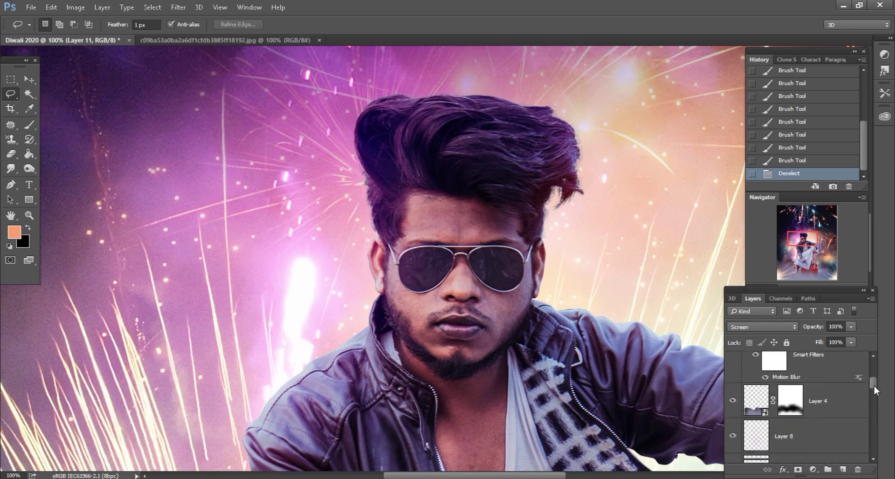
click(823, 375)
click(842, 469)
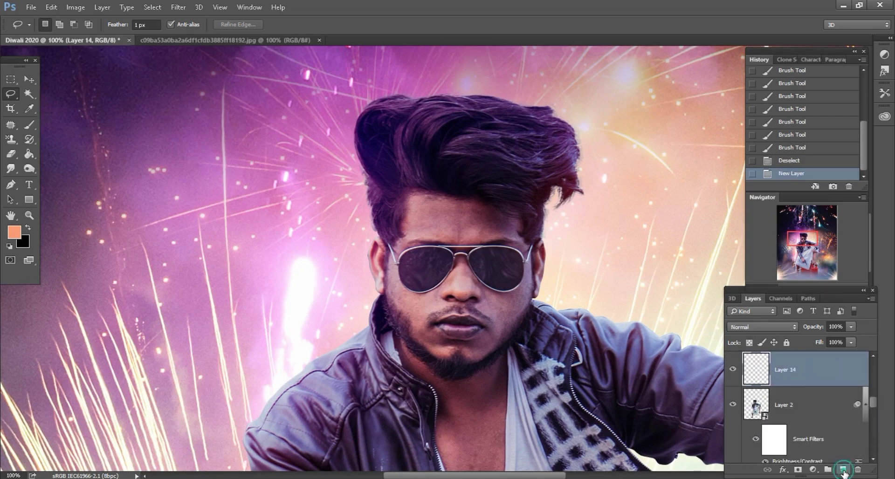
ctrl+click(756, 405)
click(762, 327)
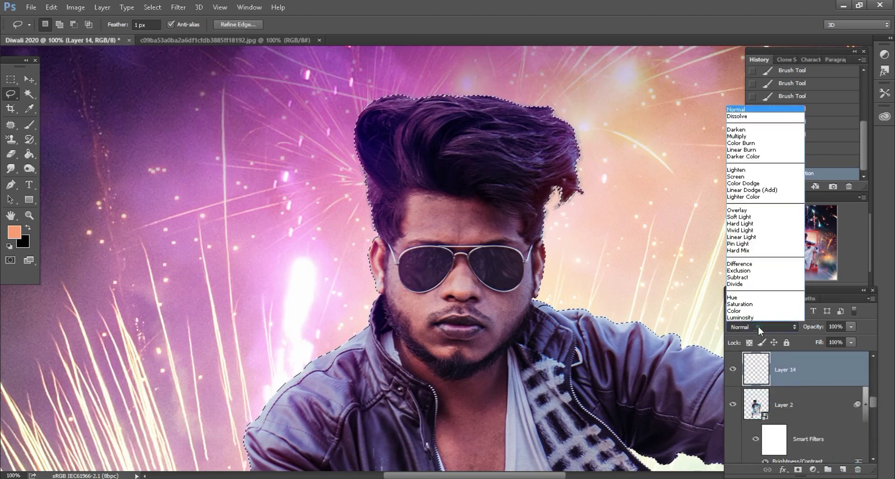
click(738, 177)
Paint peach glow over the man's head and jacket shoulder at 30% opacity
key(b)
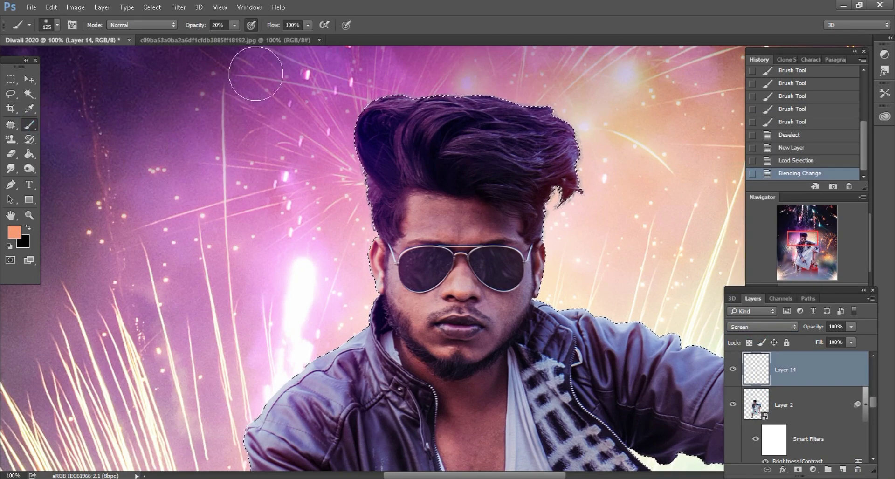
scroll(599, 214, down, 3)
scroll(605, 296, right, 5)
key(bracketright)
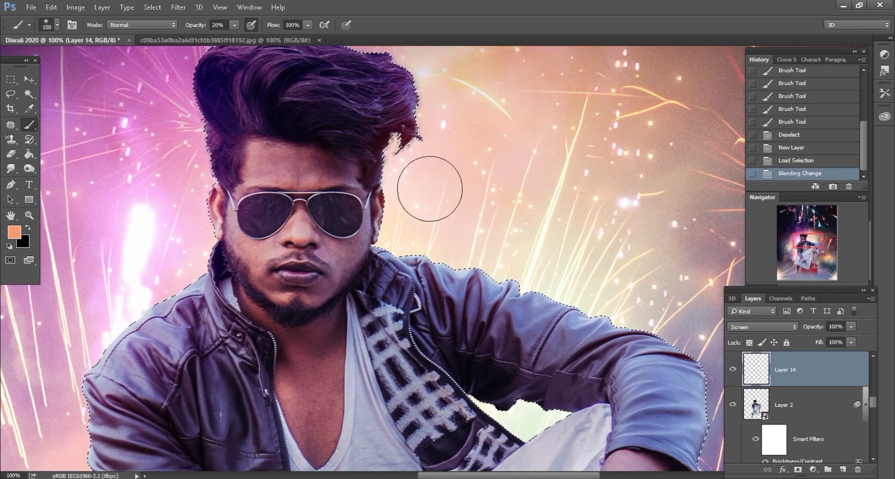
mouse_move(429, 188)
mouse_down()
mouse_move(467, 226)
mouse_move(569, 254)
mouse_up()
key(bracketright)
scroll(466, 256, down, 3)
scroll(466, 256, right, 3)
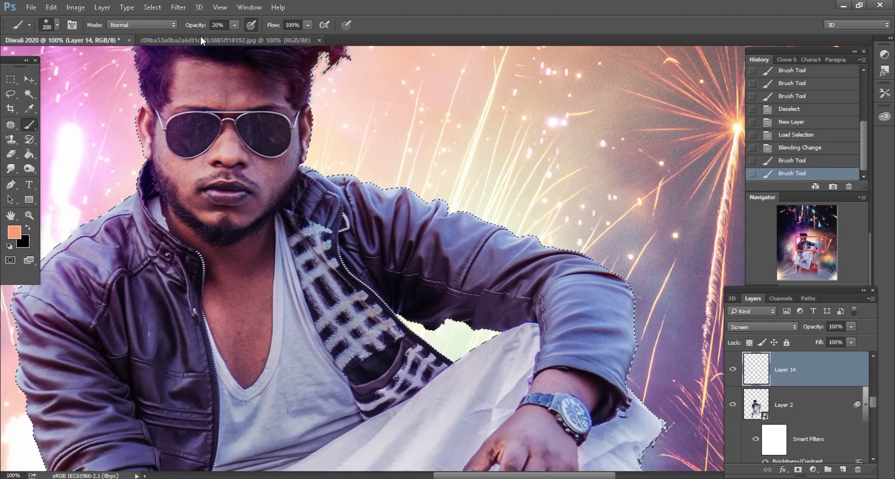
key(bracketleft)
key(bracketleft)
key(bracketleft)
key(3)
mouse_move(480, 202)
mouse_down()
mouse_move(616, 256)
mouse_move(645, 296)
mouse_up()
key(bracketleft)
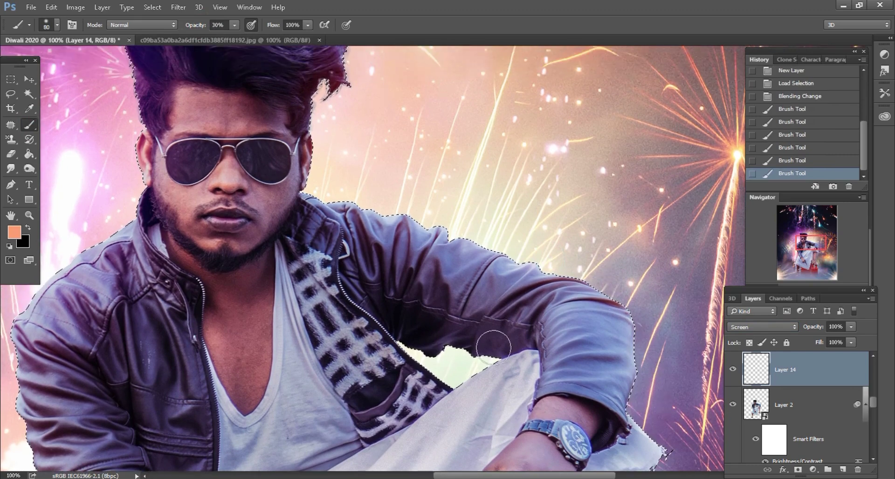
Paint glow along the shoulder, jacket edge and hair edges with a 70–90 brush
scroll(513, 354, up, 1)
mouse_move(490, 344)
mouse_down()
mouse_move(456, 363)
mouse_move(438, 354)
mouse_up()
drag(438, 354, 419, 353)
scroll(419, 353, up, 2)
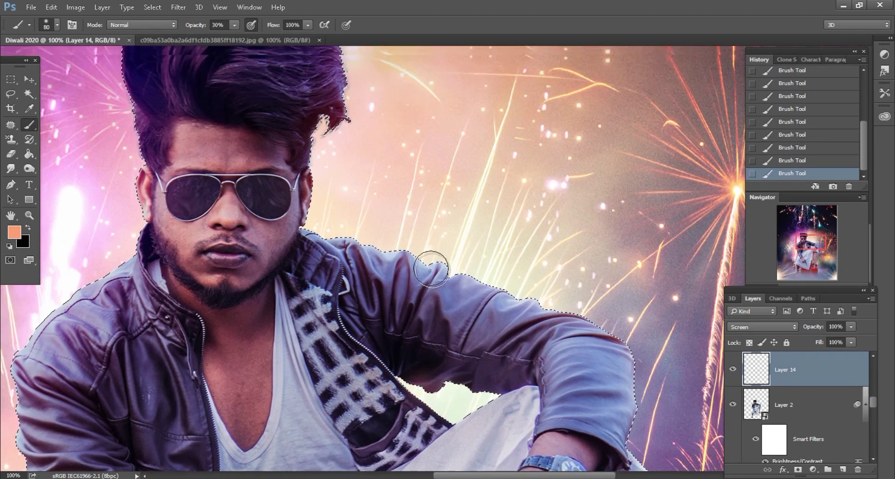
key(bracketright)
click(338, 226)
key(bracketleft)
key(bracketleft)
drag(330, 180, 324, 150)
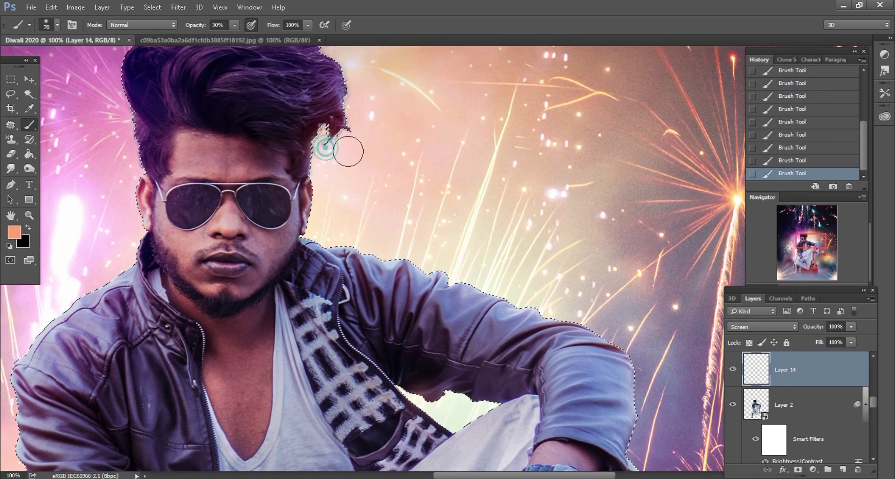
scroll(348, 152, up, 1)
key(bracketright)
key(bracketright)
drag(348, 81, 384, 141)
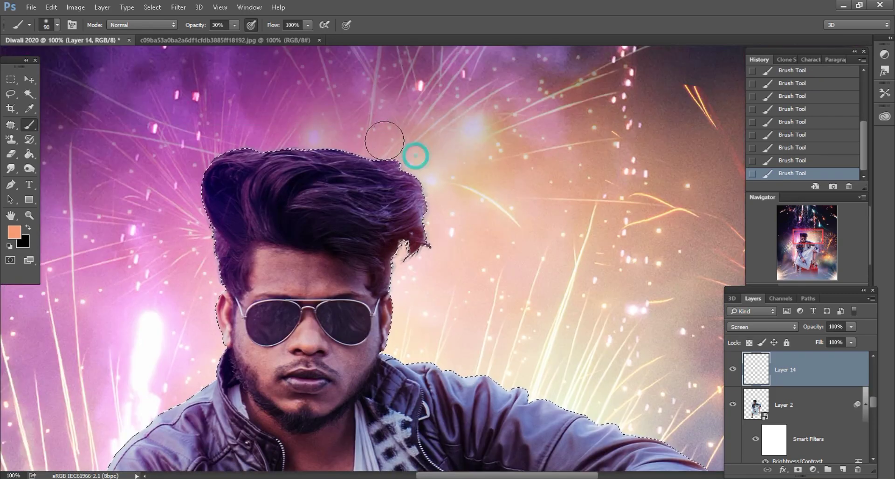
click(14, 232)
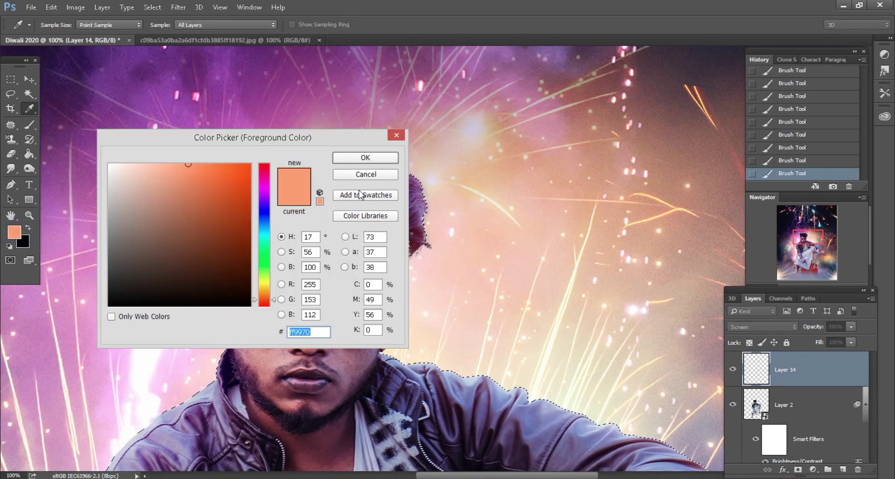
Keep the peach colour and paint glow along the leg edge with a 60 brush
click(362, 175)
drag(104, 454, 259, 228)
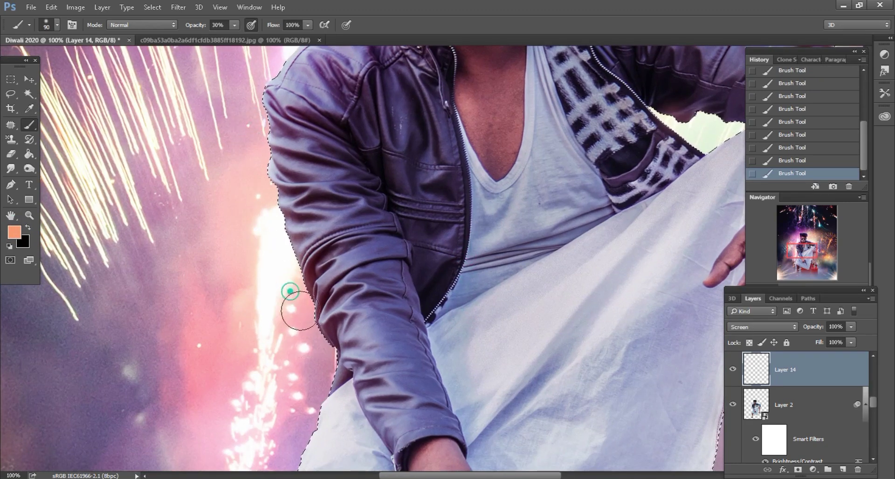
drag(316, 363, 367, 153)
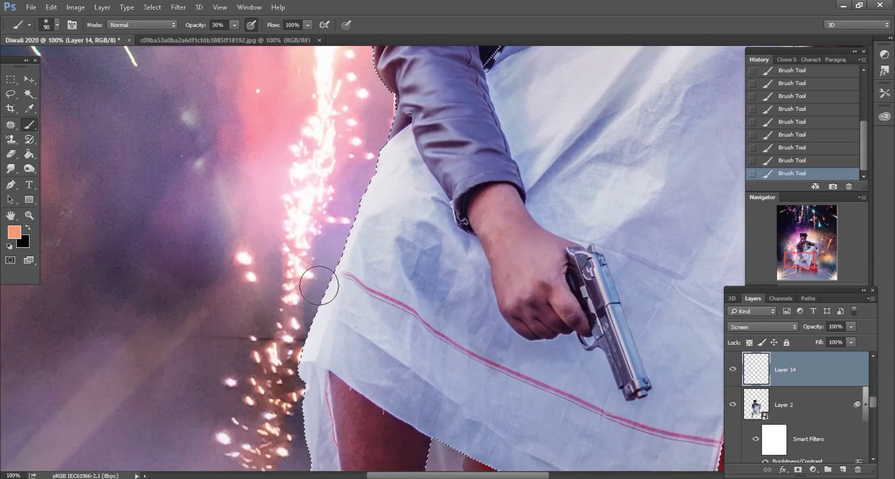
drag(334, 374, 313, 124)
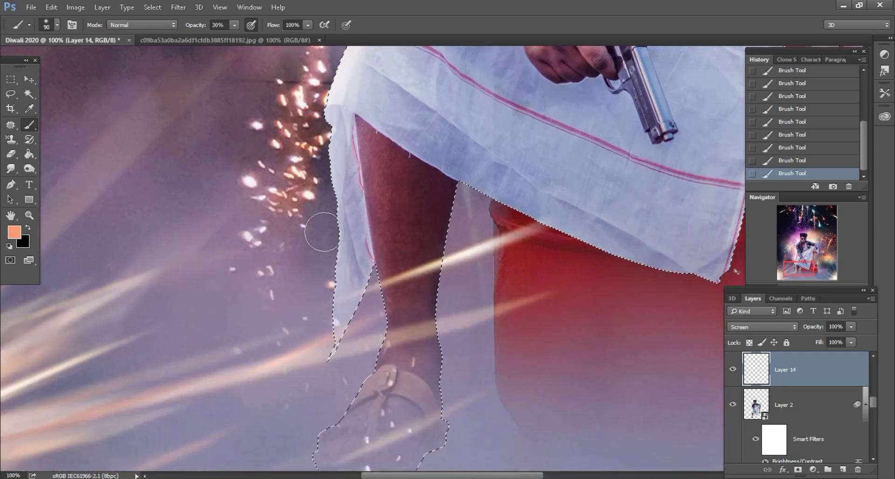
key(bracketleft)
key(bracketleft)
key(bracketleft)
click(449, 341)
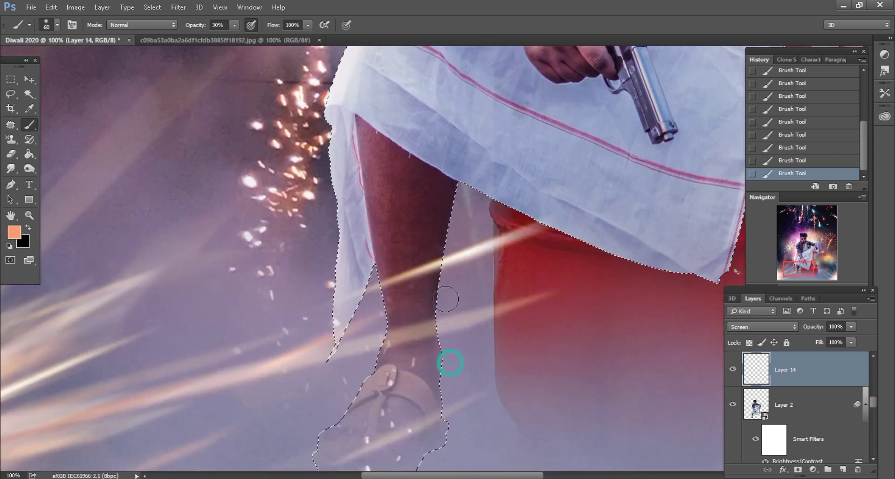
Reframe the view around the hand and face and shrink the brush to 50
key(ctrl+minus)
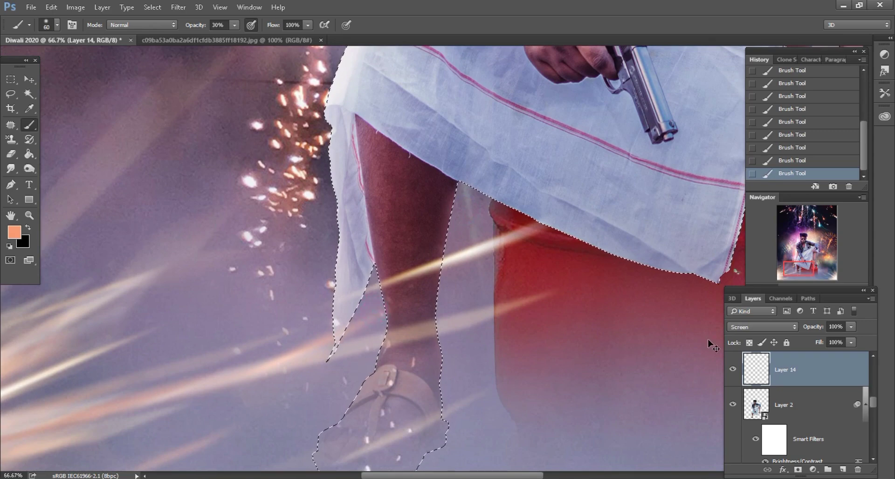
key(ctrl+plus)
scroll(409, 290, down, 2)
scroll(410, 290, down, 3)
key(bracketleft)
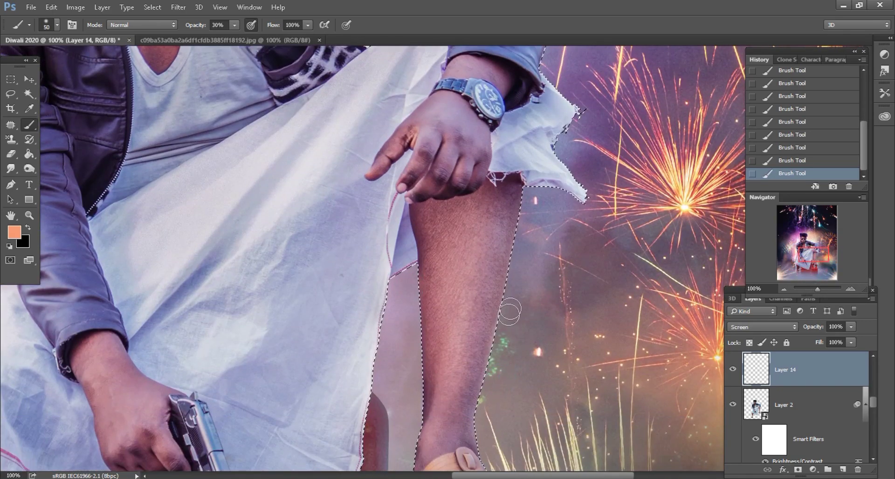
key(ctrl+minus)
drag(804, 260, 793, 240)
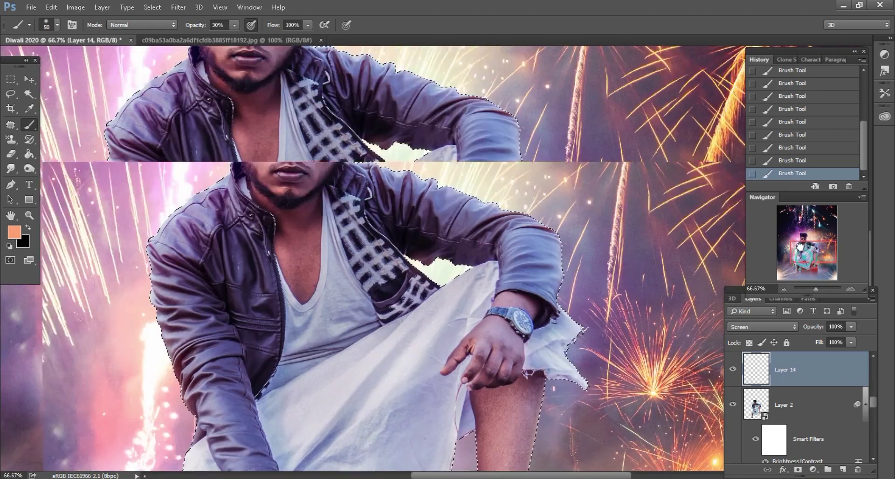
Set pink sampled from the image as the paint colour and clear the selection
click(14, 232)
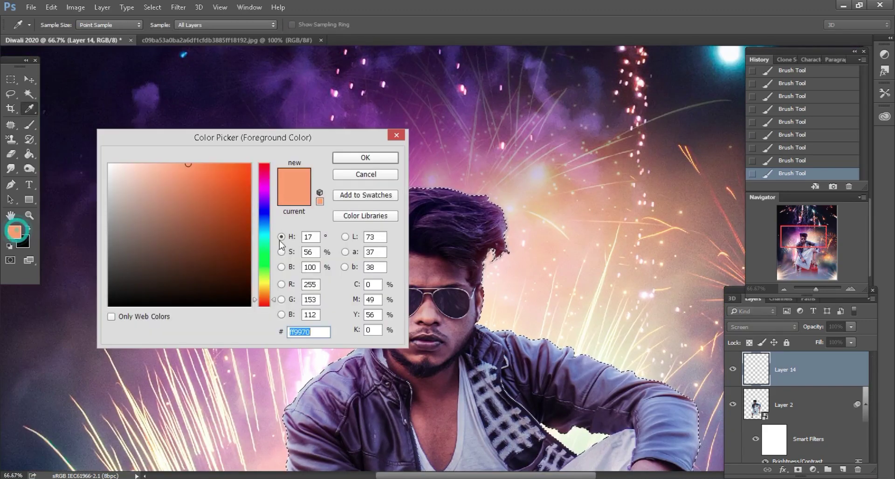
click(421, 153)
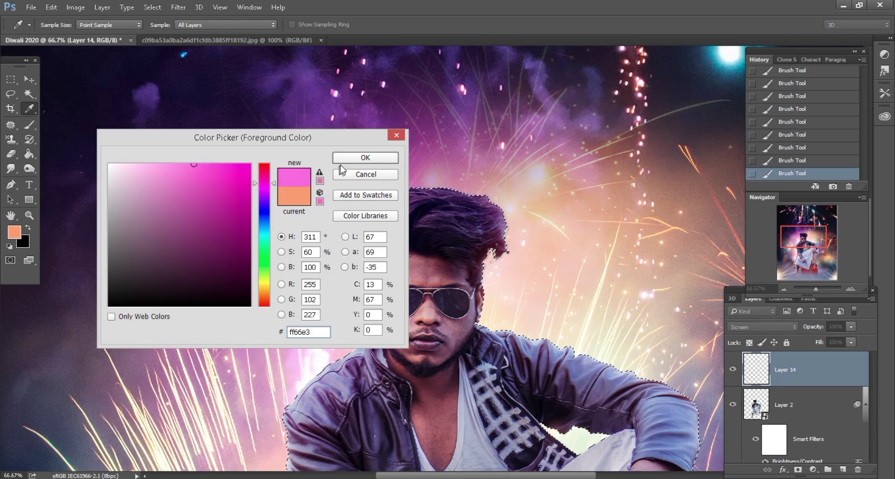
click(365, 158)
scroll(432, 191, up, 1)
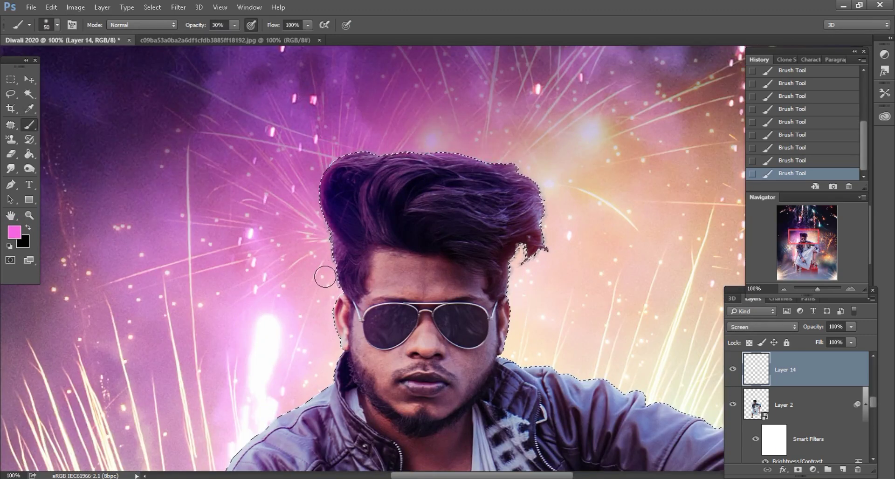
scroll(325, 319, down, 2)
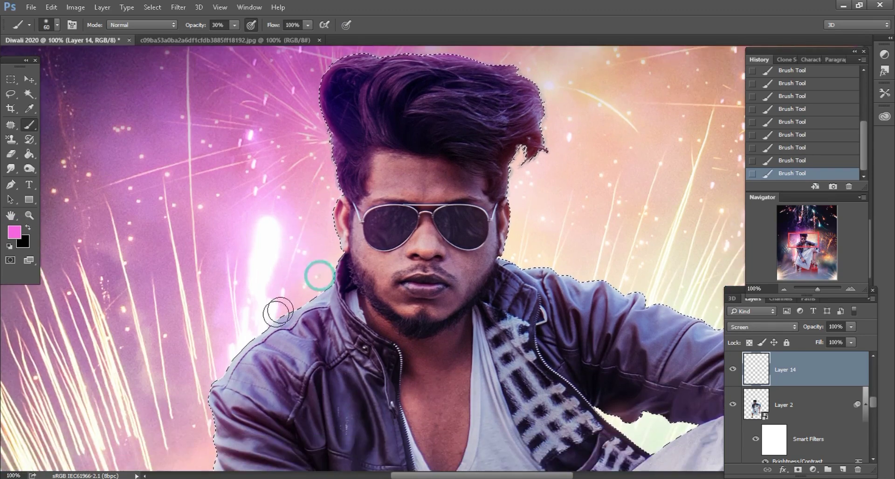
click(10, 93)
click(116, 174)
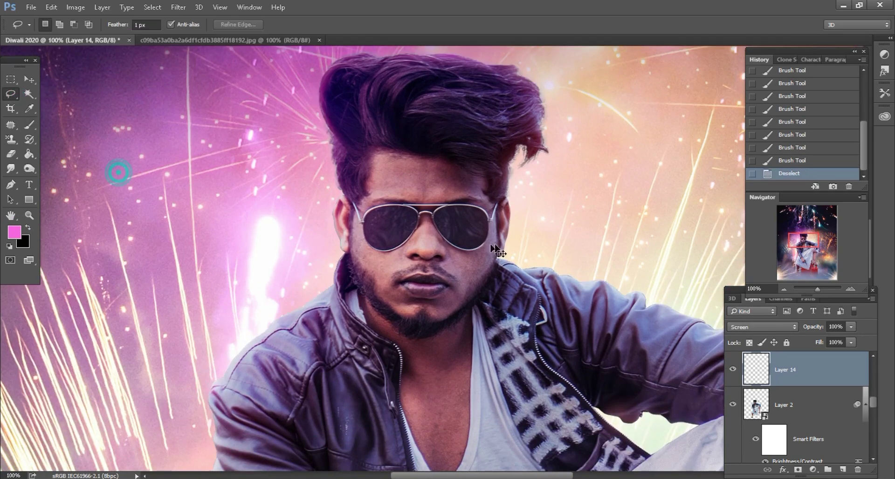
scroll(496, 247, down, 2)
scroll(496, 247, down, 2)
scroll(781, 412, down, 3)
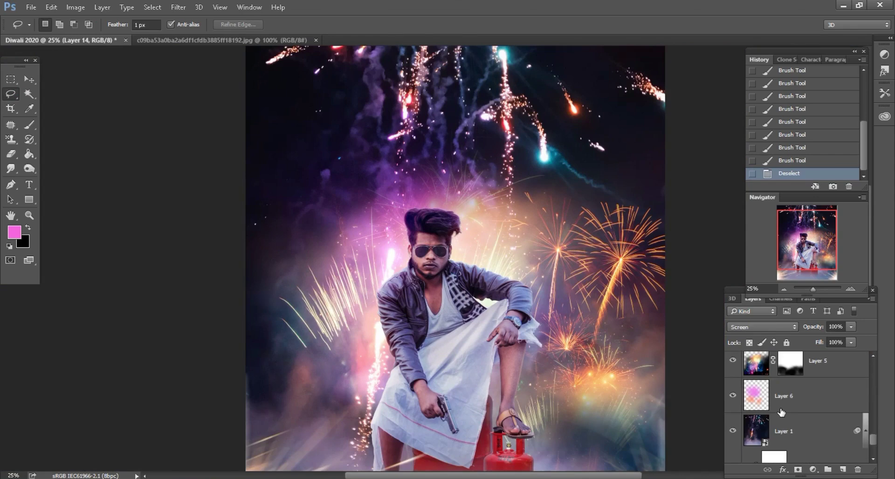
scroll(781, 412, down, 2)
Add a Screen-blended layer above Layer 5 and centre the view on the man
click(822, 439)
click(843, 469)
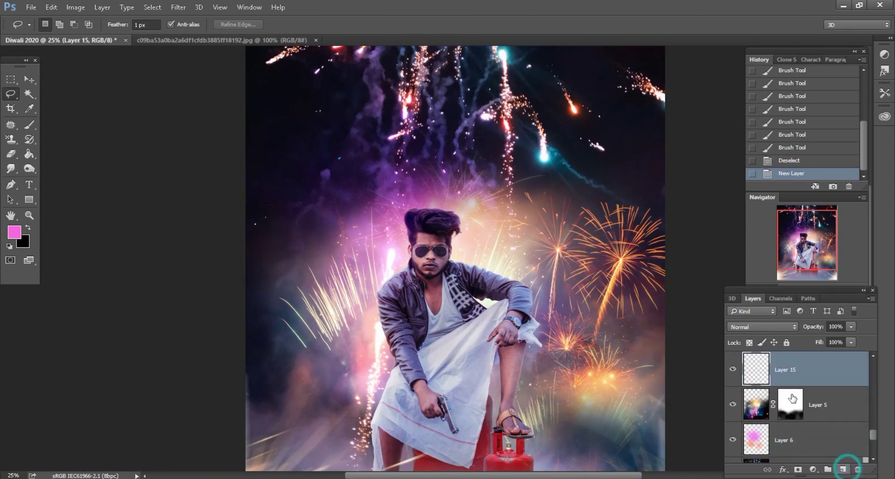
click(768, 326)
click(741, 177)
click(850, 288)
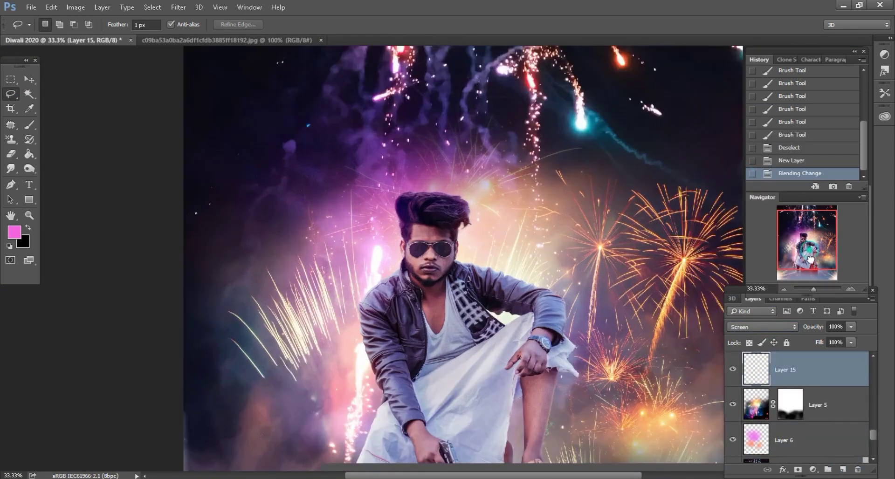
drag(802, 245, 802, 272)
Set the paint colour to pale peach ffcc8f, sampled and lightened from the image
click(18, 235)
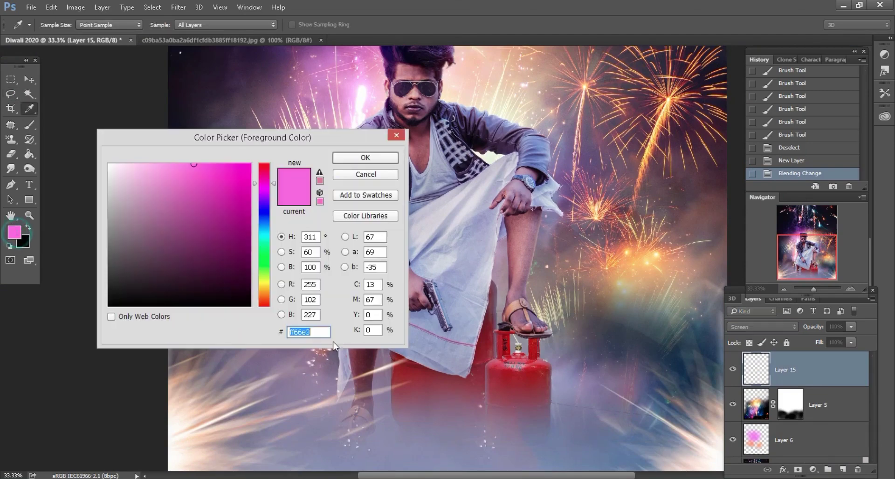
click(631, 311)
drag(161, 176, 172, 163)
click(335, 157)
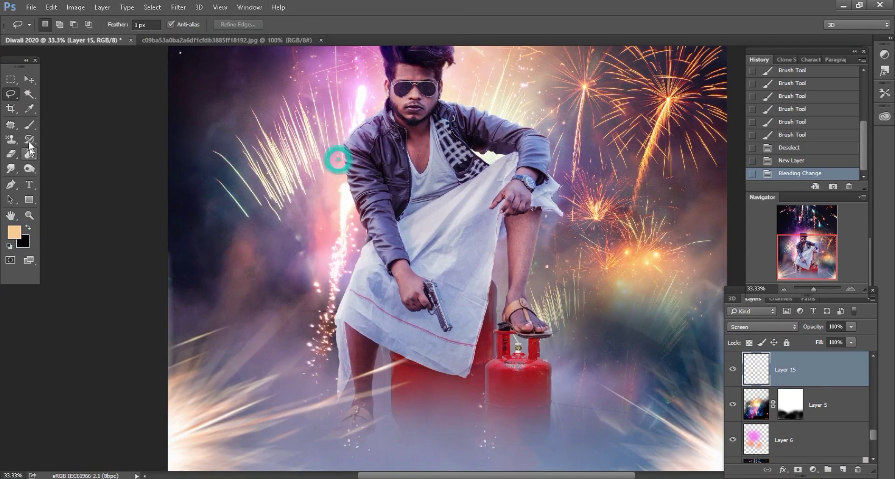
click(29, 125)
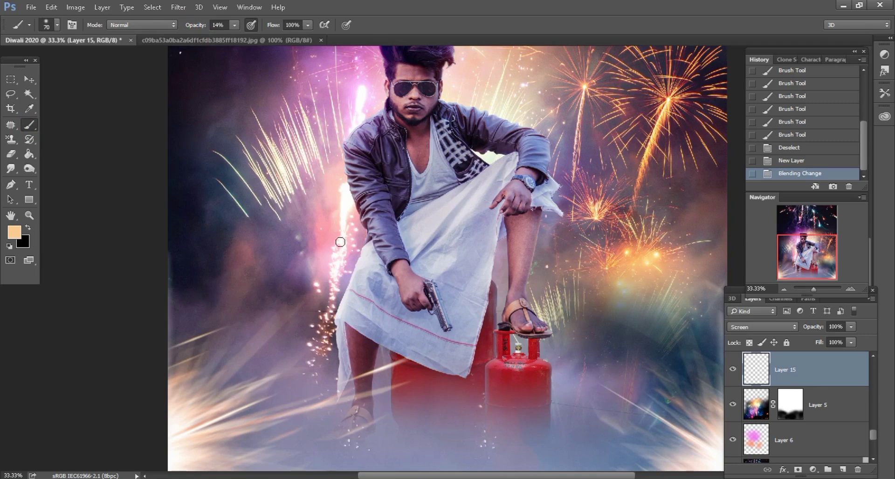
Brush a faint 14% peach haze over the arm and cloth with an 800 brush
scroll(390, 248, down, 1)
mouse_move(399, 326)
mouse_down()
mouse_move(370, 350)
mouse_move(369, 244)
mouse_move(479, 254)
mouse_up()
key(bracketleft)
key(bracketleft)
key(bracketleft)
key(bracketright)
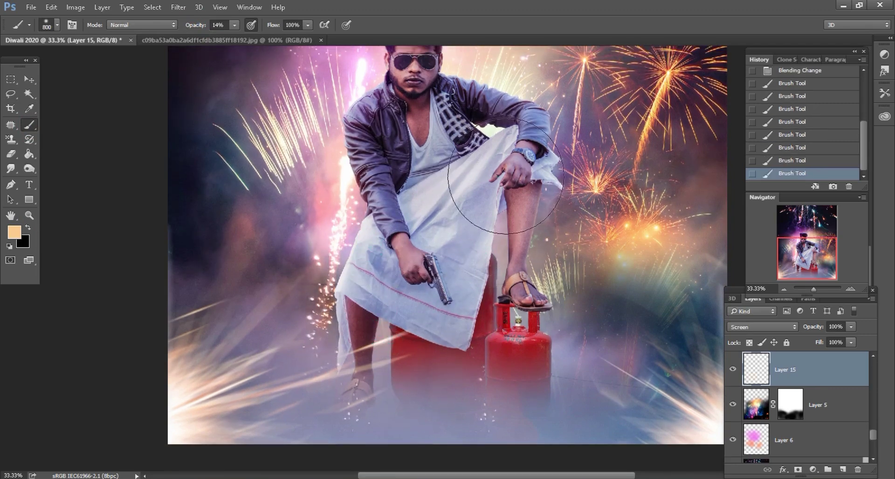
drag(530, 210, 524, 195)
scroll(522, 194, up, 2)
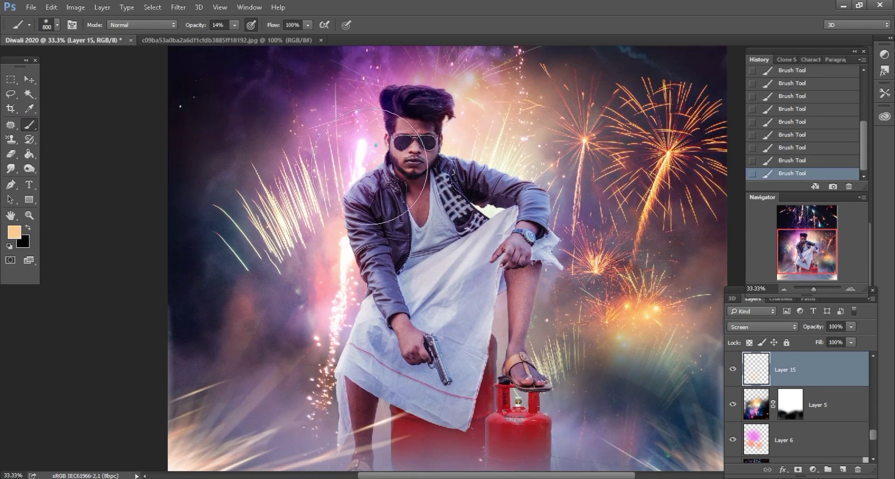
key(bracketleft)
Zoom out to review the whole poster, then zoom back in on the man
scroll(376, 300, down, 1)
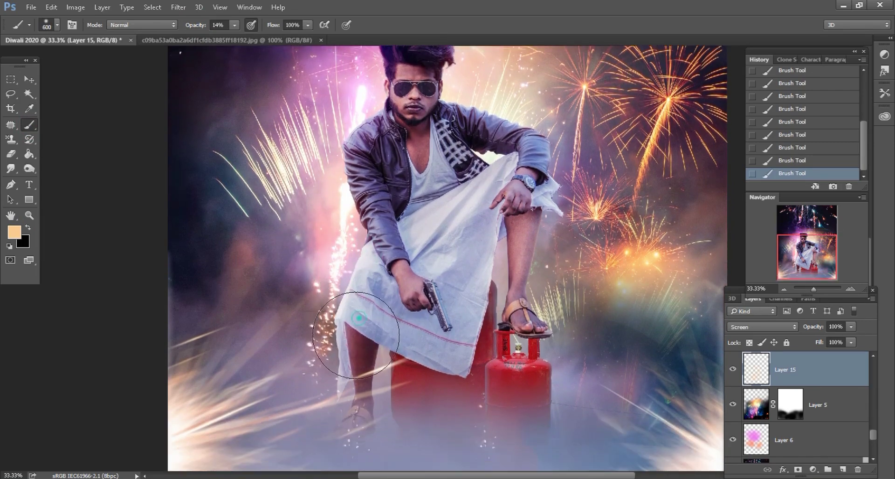
scroll(490, 303, down, 1)
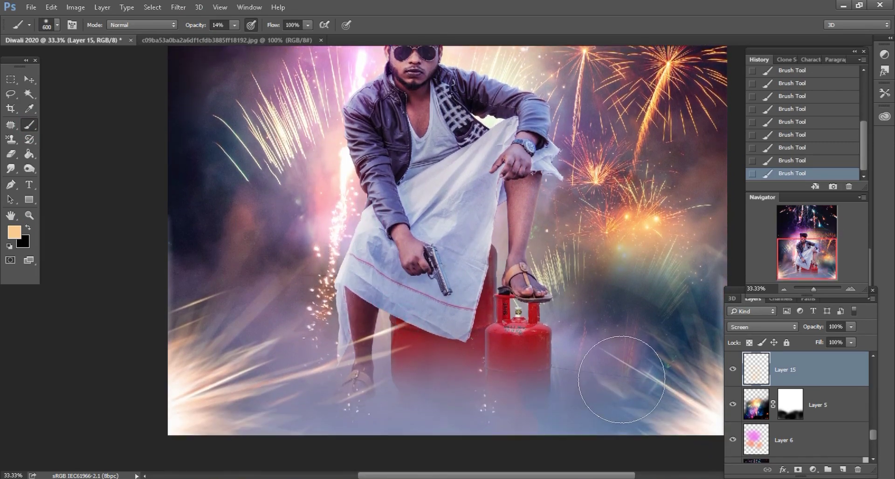
scroll(621, 380, down, 1)
key(ctrl+minus)
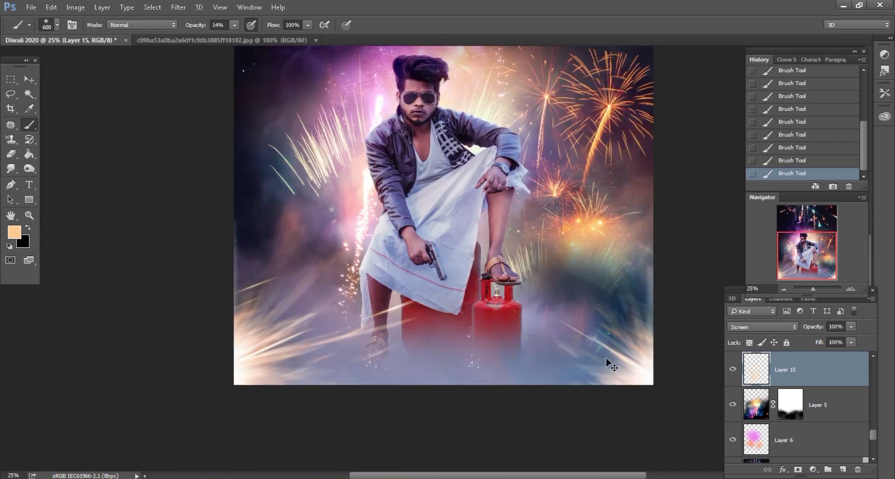
key(ctrl+minus)
key(ctrl+plus)
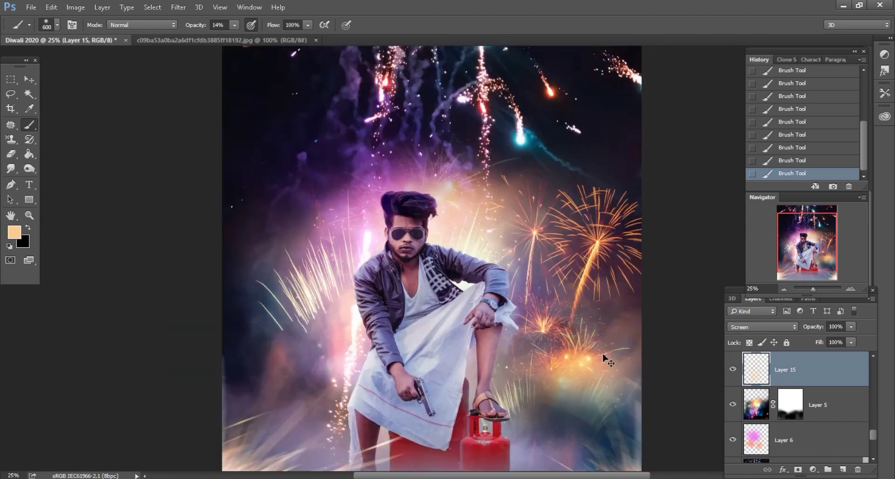
key(ctrl+plus)
key(ctrl+plus)
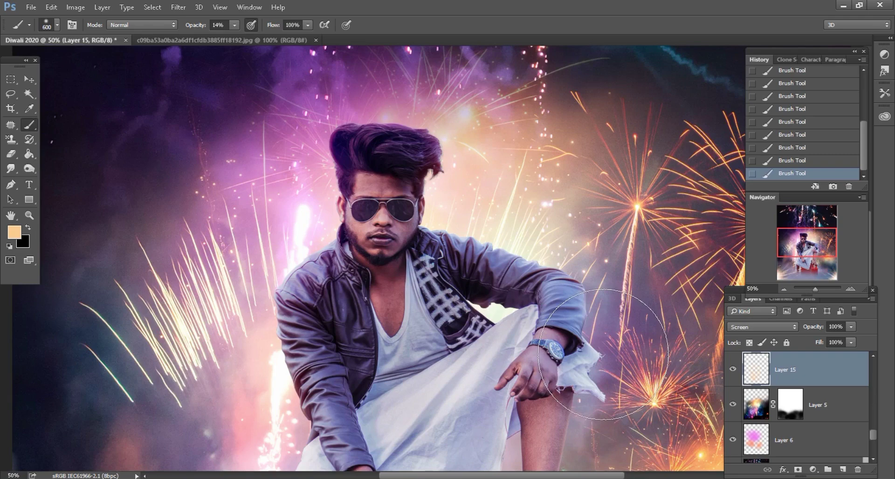
key(ctrl+plus)
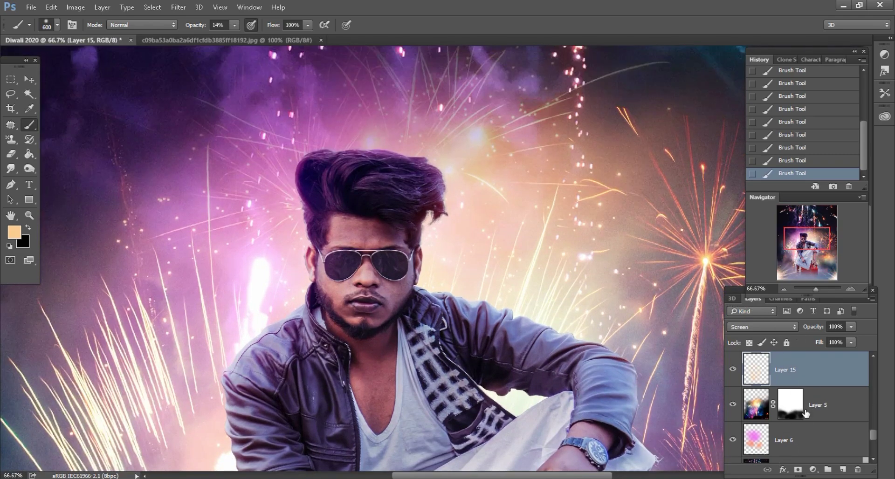
drag(873, 440, 869, 398)
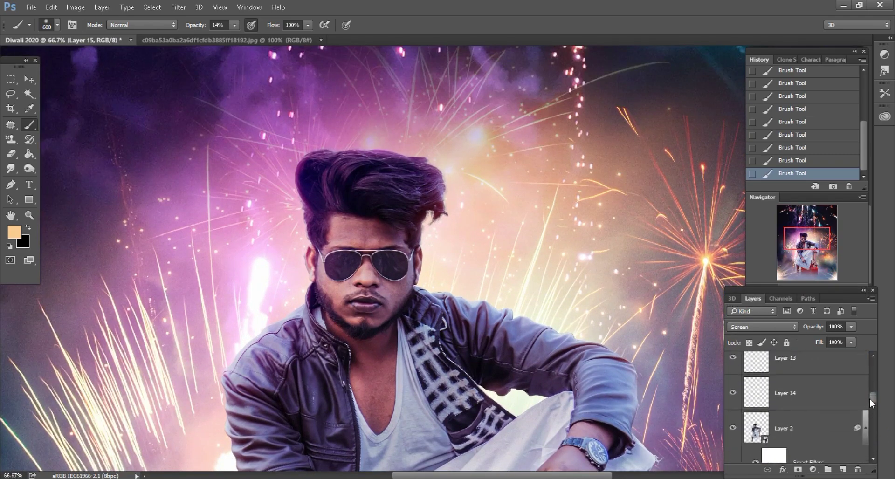
Add a new layer above Layer 2 with Screen blend mode
click(824, 420)
click(843, 470)
click(754, 327)
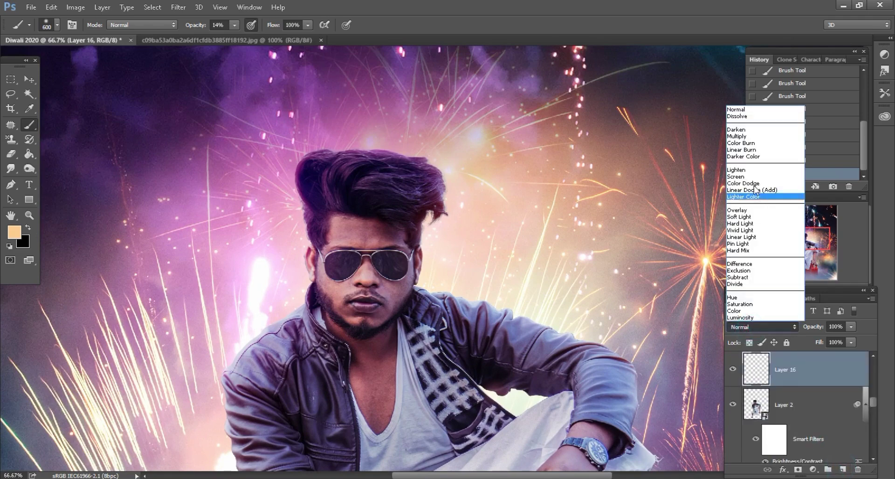
click(747, 180)
Zoom in on the face and set a small brush with a warm saturated orange
key(ctrl+plus)
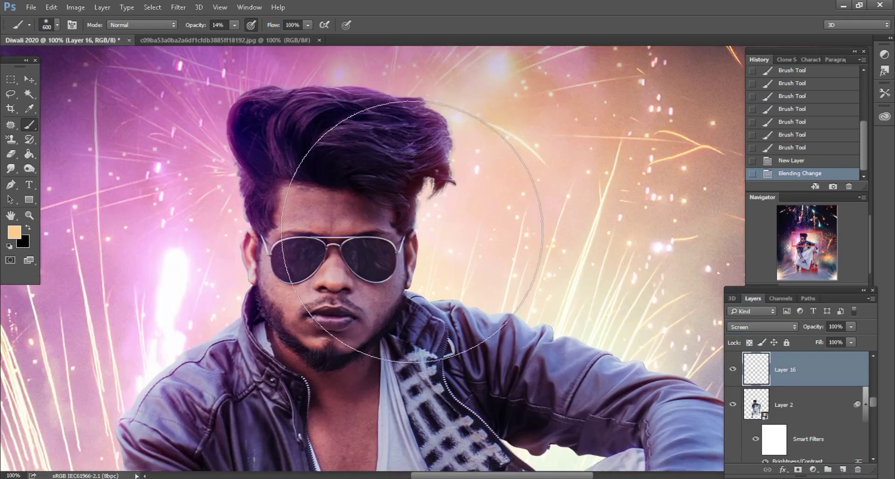
key(ctrl+plus)
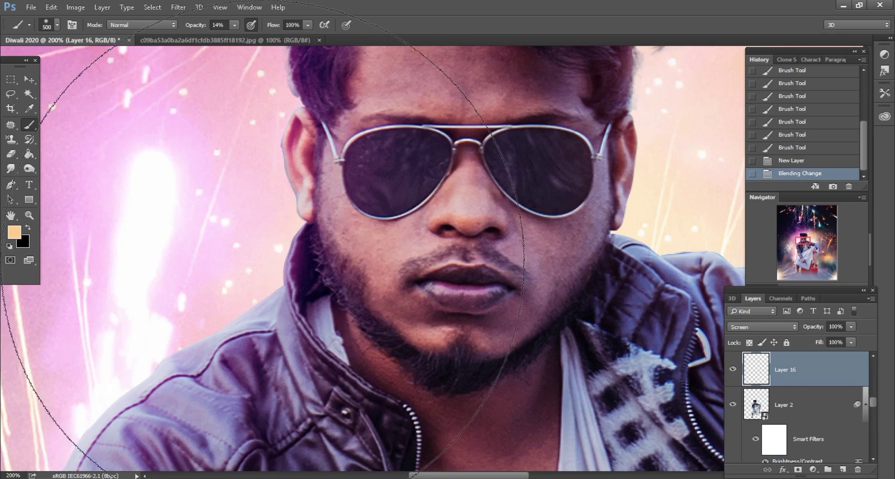
key(bracketleft)
key(bracketleft)
key(bracketleft)
scroll(319, 256, up, 1)
click(14, 231)
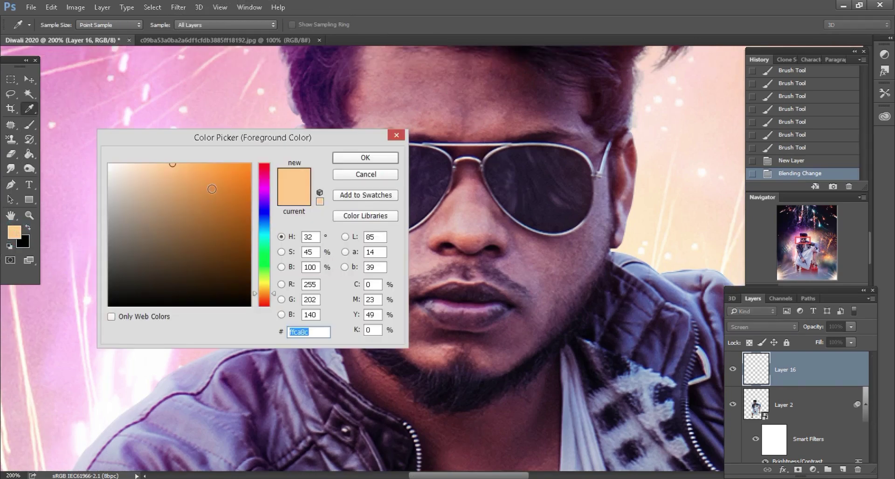
drag(208, 176, 209, 161)
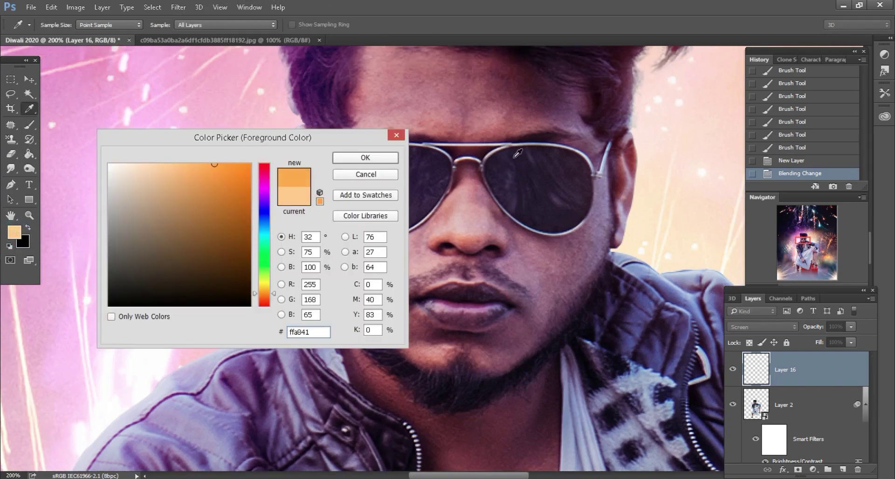
click(676, 190)
click(196, 180)
key(Return)
Brush a soft orange glow across both sunglasses lenses
scroll(217, 82, up, 1)
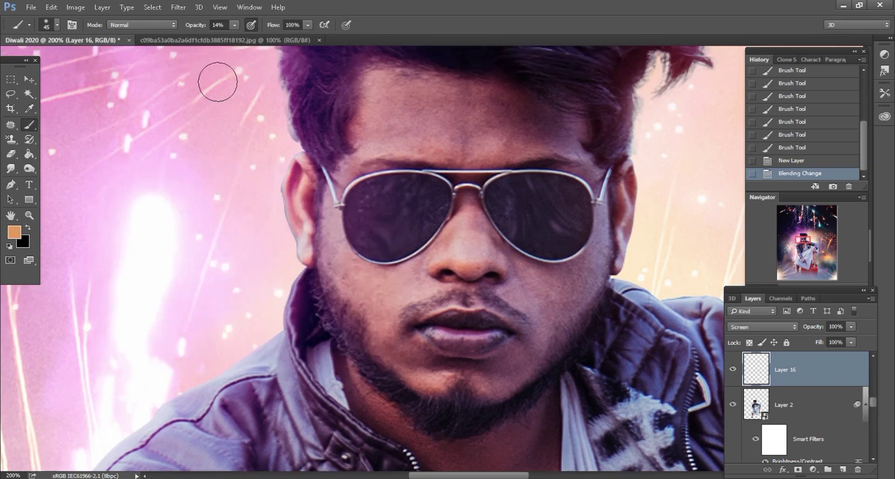
key(bracketleft)
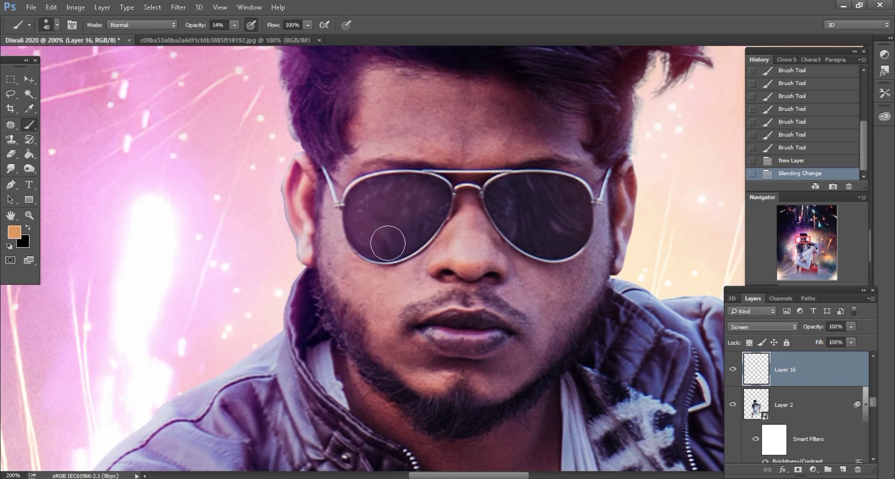
mouse_move(517, 205)
mouse_down()
mouse_move(531, 209)
mouse_move(534, 237)
mouse_move(502, 222)
mouse_up()
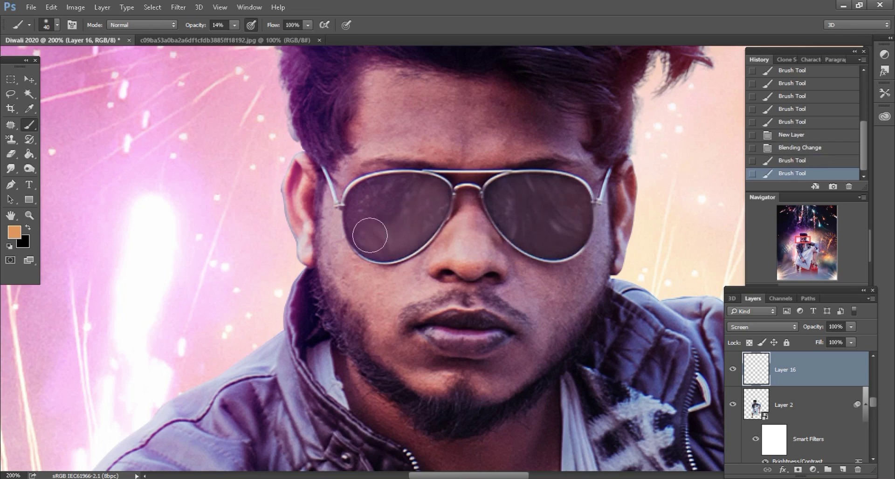
mouse_move(369, 236)
mouse_down()
mouse_move(407, 199)
mouse_move(547, 226)
mouse_move(555, 239)
mouse_up()
key(ctrl+minus)
key(ctrl+minus)
key(ctrl+minus)
key(ctrl+minus)
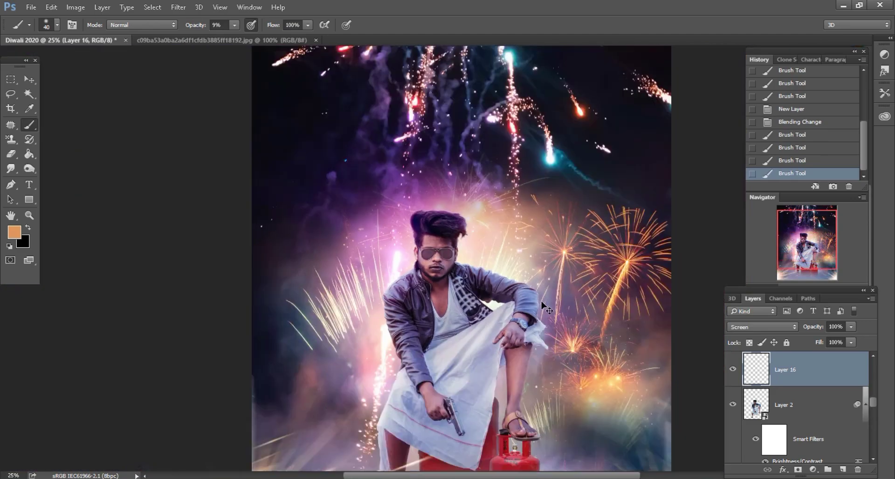
Add a new layer above Layer 2 and load the man's outline as a selection
key(ctrl+plus)
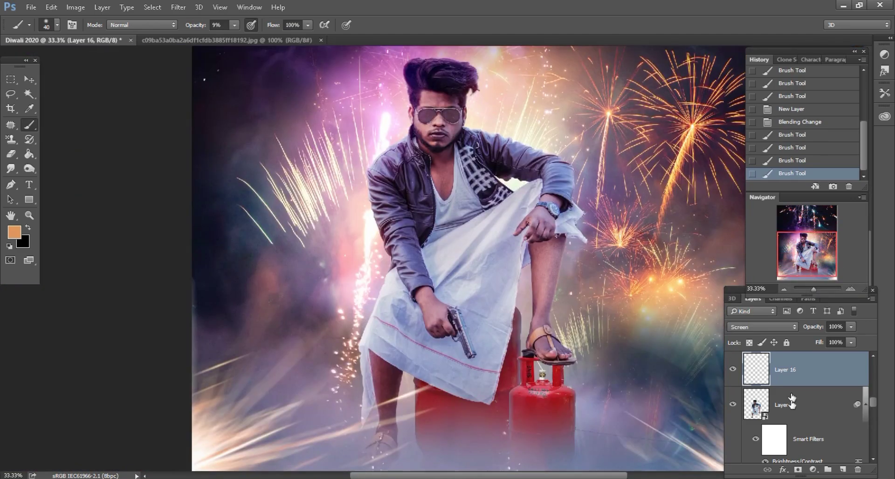
click(792, 400)
click(842, 470)
ctrl+click(755, 403)
scroll(91, 261, down, 3)
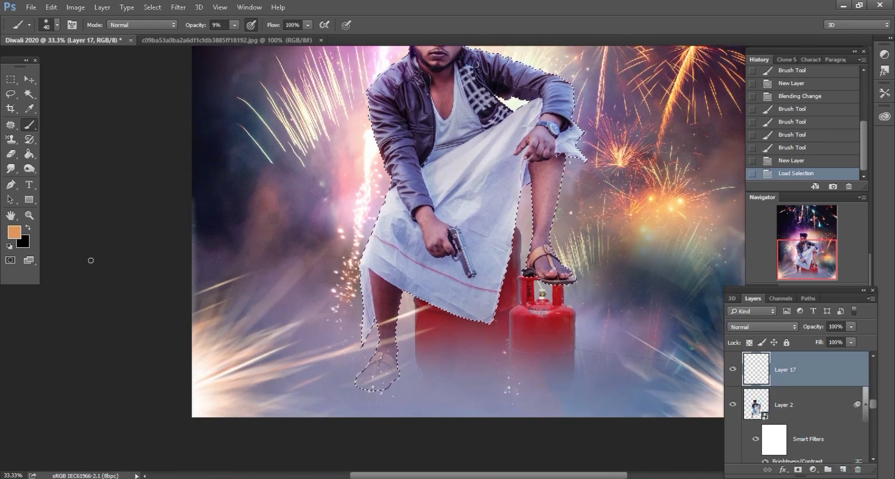
key(ctrl+plus)
Shade the lungi and cloth with a large black brush at 15% opacity
key(x)
key(Return)
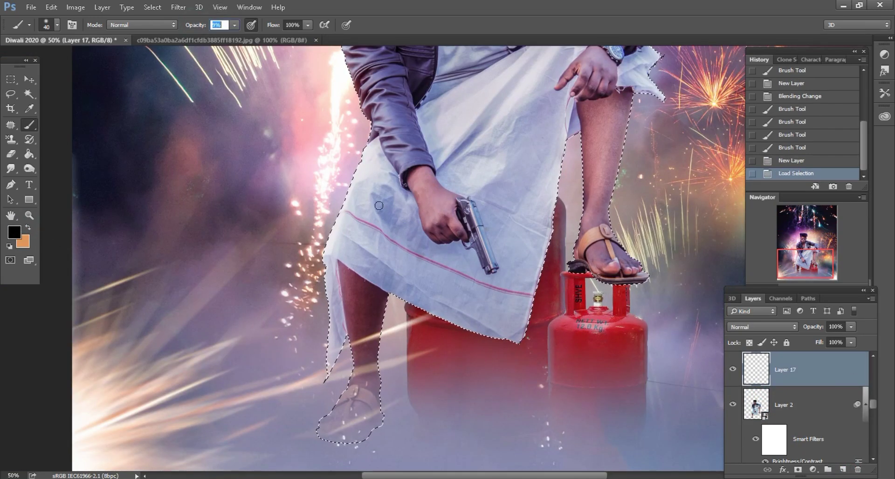
text(1315)
key(Return)
key(bracketright)
key(bracketright)
key(bracketright)
scroll(363, 389, down, 1)
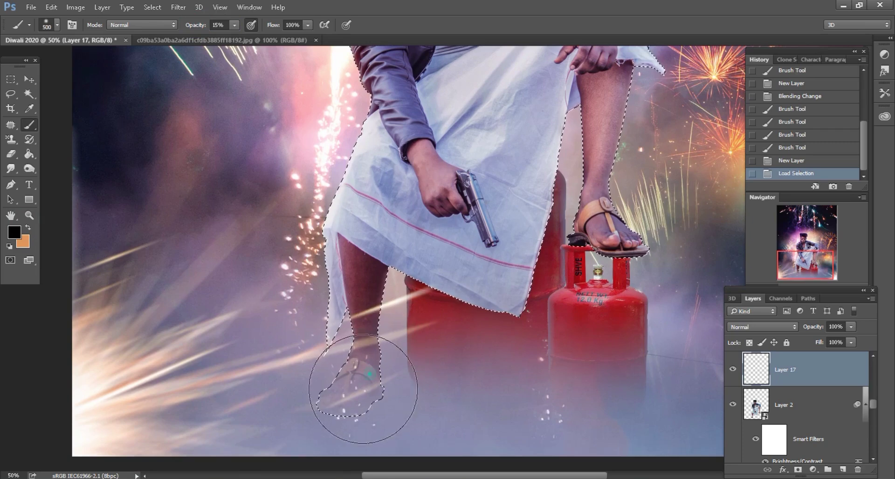
mouse_move(363, 389)
mouse_down()
mouse_move(321, 417)
mouse_move(365, 291)
mouse_up()
drag(359, 210, 410, 168)
mouse_move(419, 224)
mouse_down()
mouse_move(457, 289)
mouse_move(521, 282)
mouse_up()
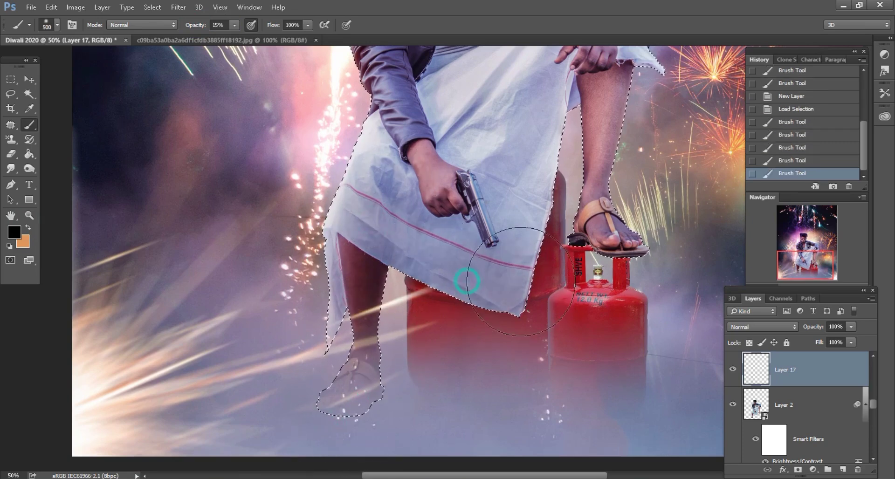
drag(466, 280, 521, 261)
scroll(521, 261, up, 1)
drag(587, 233, 648, 261)
scroll(606, 242, up, 1)
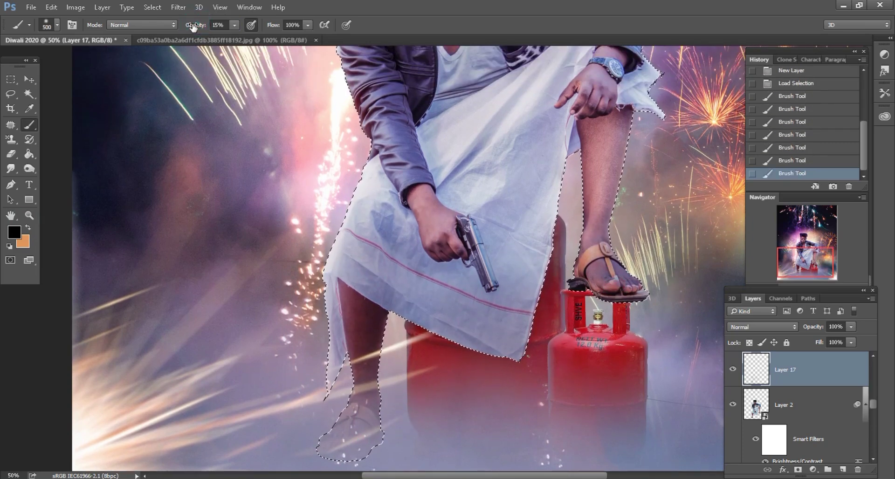
Add lighter black shading at 7% opacity on the cloth and near the sleeve
key(Return)
scroll(549, 210, up, 1)
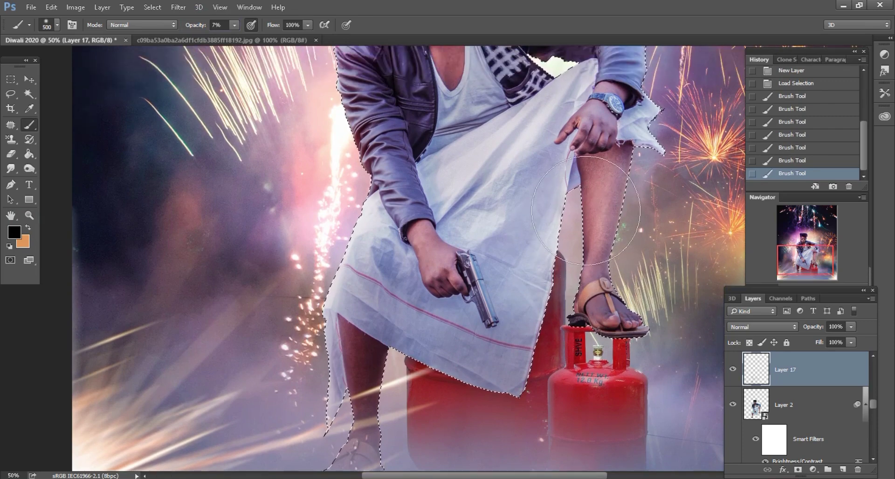
drag(568, 174, 466, 280)
scroll(495, 143, up, 1)
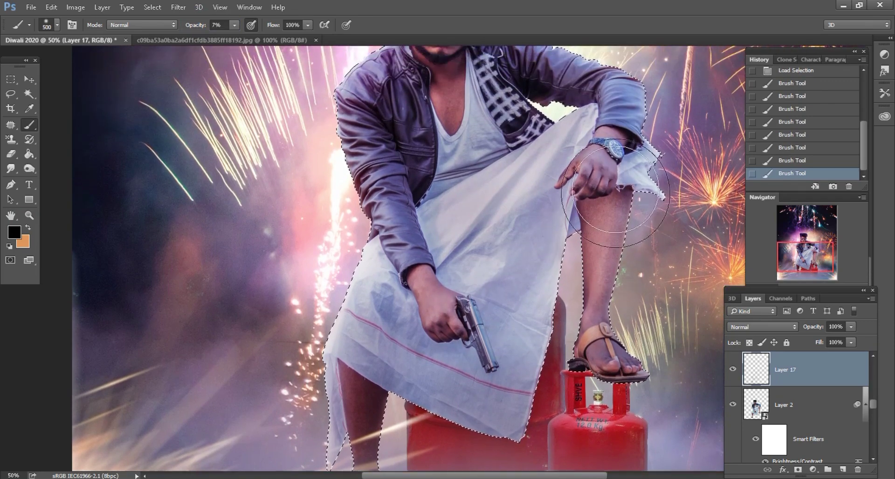
key(bracketleft)
key(bracketleft)
drag(373, 269, 354, 280)
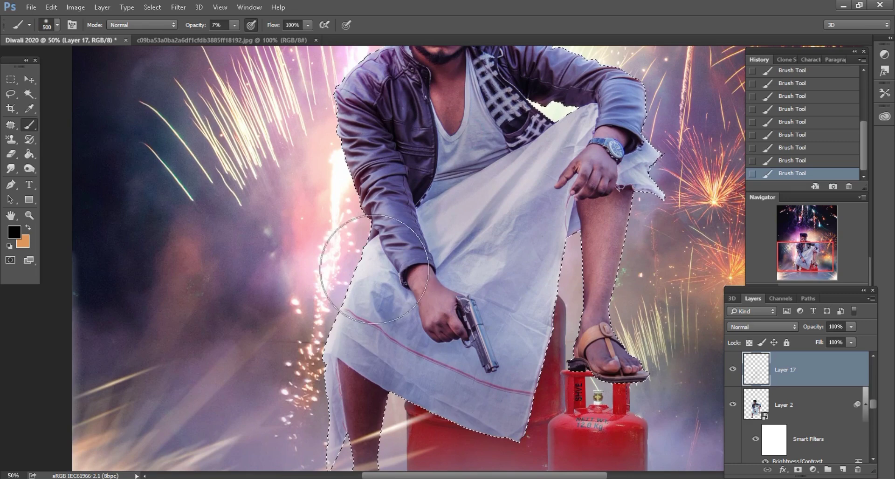
scroll(490, 253, up, 1)
scroll(489, 253, up, 1)
scroll(405, 193, up, 1)
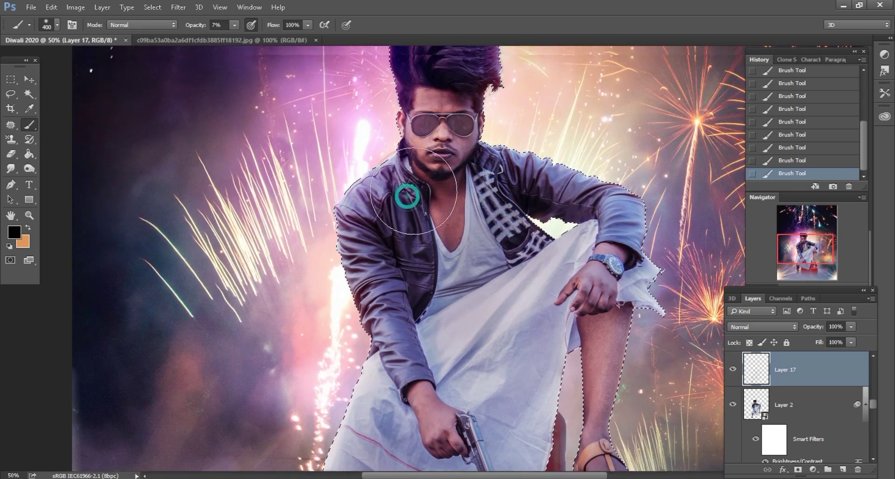
key(bracketright)
Deselect the man's outline
click(11, 94)
key(ctrl+d)
scroll(606, 281, down, 3)
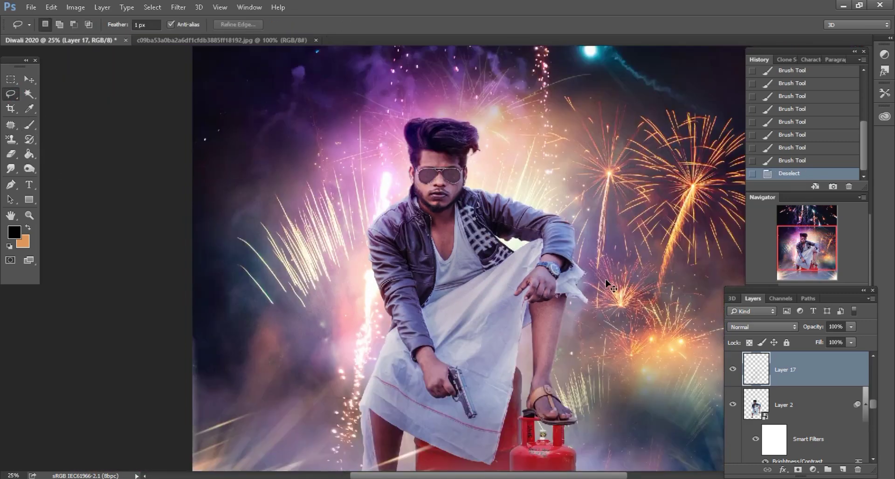
scroll(539, 320, up, 2)
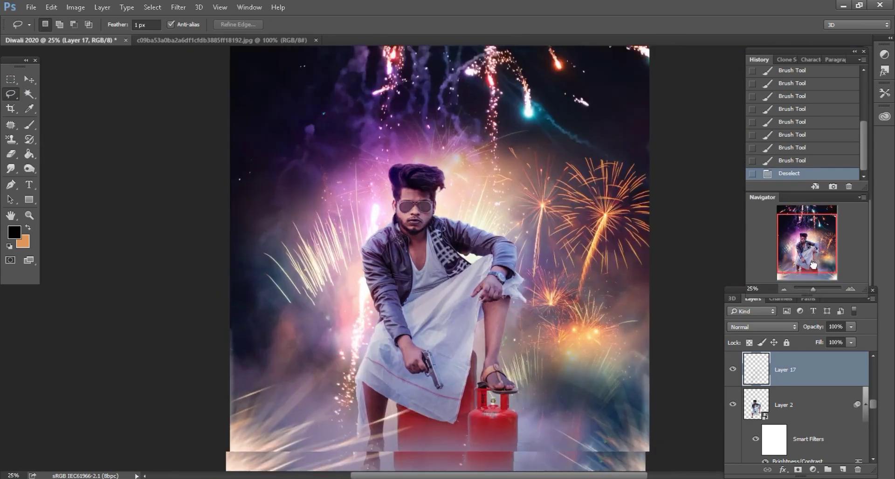
Add a new layer above Layer 3 and load the large cylinder's outline as a selection
scroll(814, 419, down, 3)
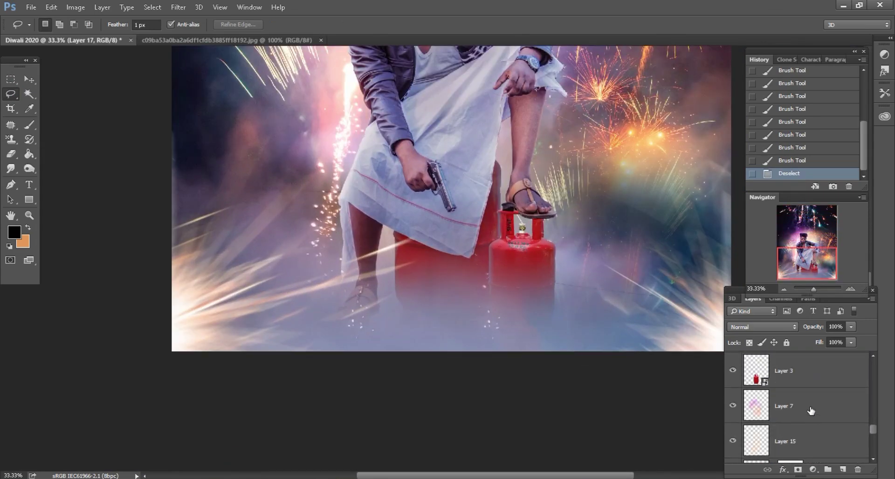
click(799, 371)
click(841, 472)
ctrl+click(756, 403)
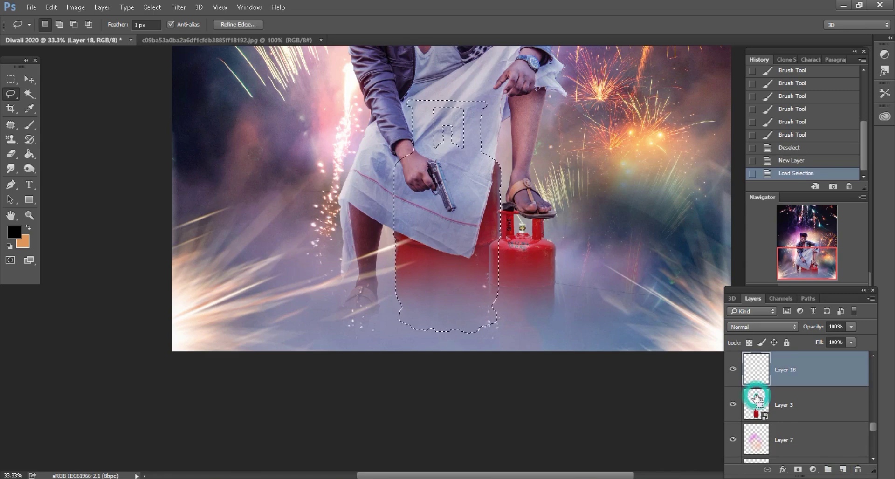
Darken the large cylinder's bottom with a 600 px brush at 18% opacity
scroll(426, 261, up, 1)
key(b)
drag(196, 25, 201, 25)
key(bracketright)
key(bracketright)
key(bracketright)
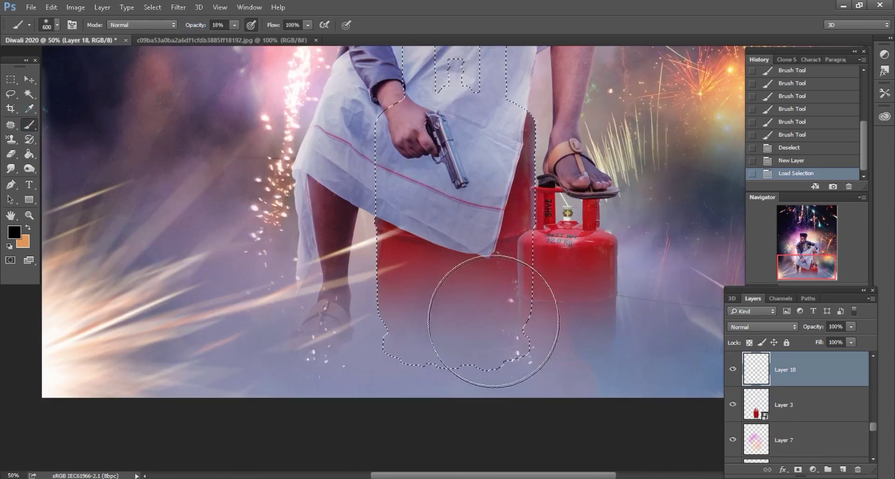
drag(512, 283, 410, 354)
drag(410, 355, 494, 373)
drag(396, 289, 513, 363)
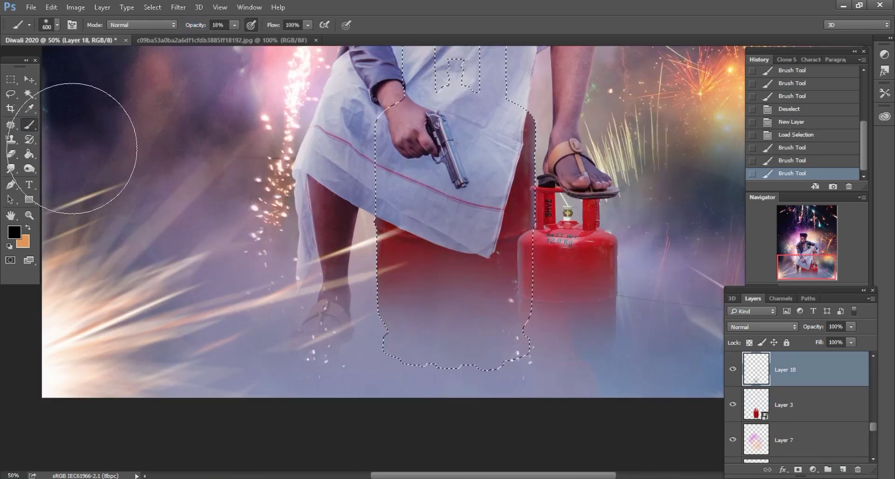
Deselect and move Layer 18 beneath Layer 9
key(l)
key(ctrl+d)
drag(801, 370, 808, 432)
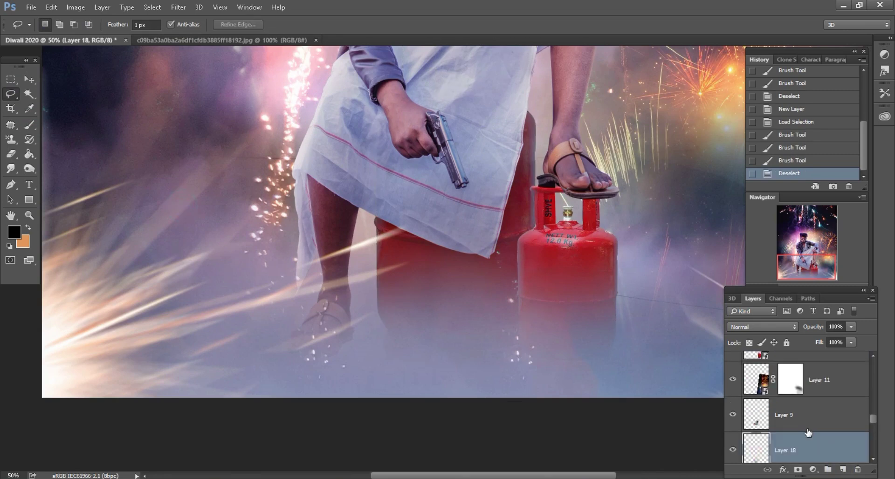
scroll(807, 433, up, 3)
On a new layer above Layer 3 copy, darken the gas cylinder's lower part within its outline
click(808, 431)
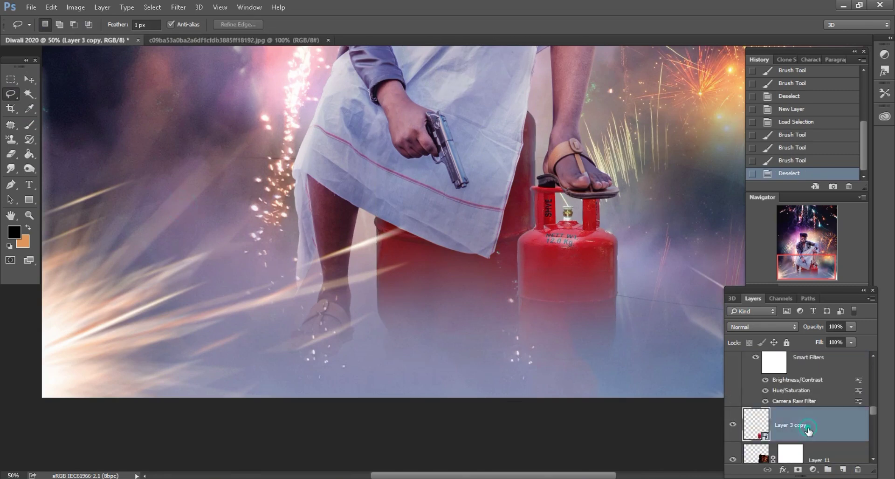
click(841, 469)
ctrl+click(755, 403)
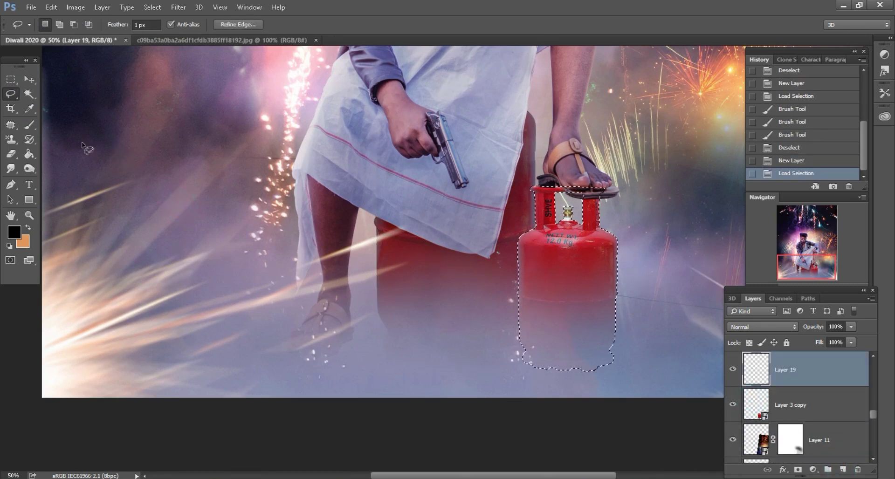
click(29, 125)
mouse_move(519, 330)
mouse_down()
mouse_move(579, 239)
mouse_move(579, 349)
mouse_up()
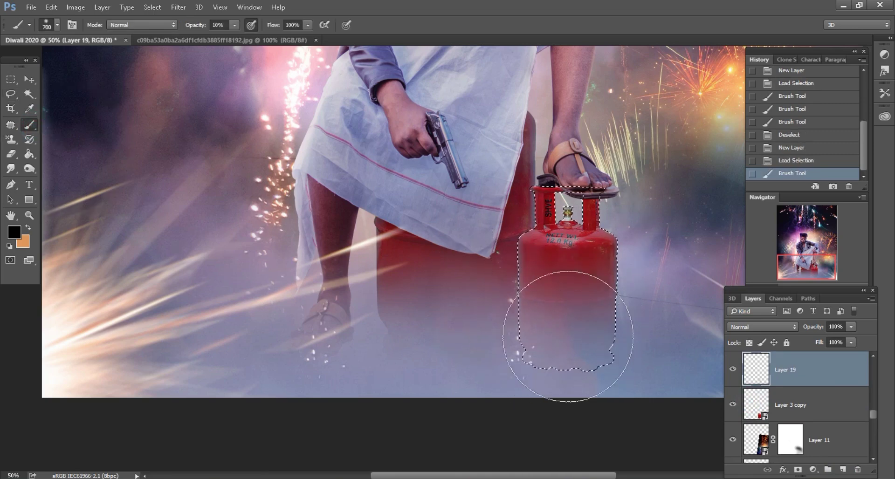
click(548, 370)
click(10, 94)
key(ctrl+d)
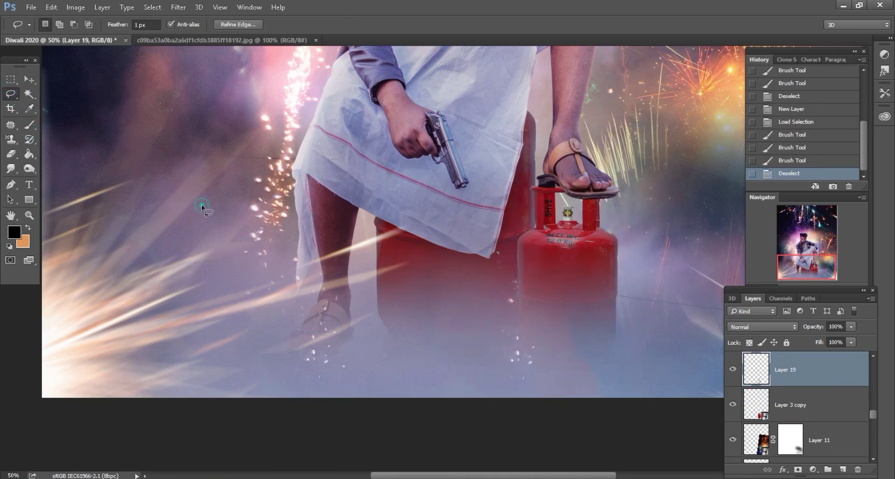
key(ctrl+minus)
key(ctrl+minus)
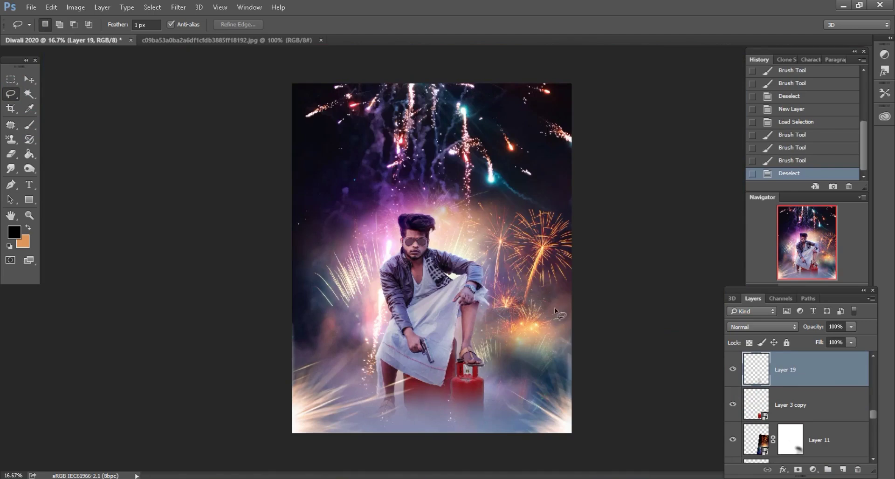
key(ctrl+plus)
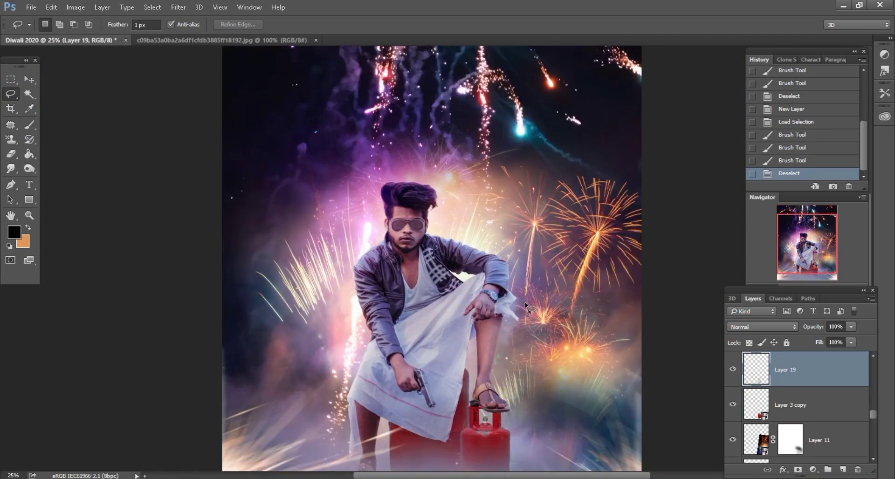
Merge all visible layers of the Diwali 2020 poster into one layer
key(ctrl+minus)
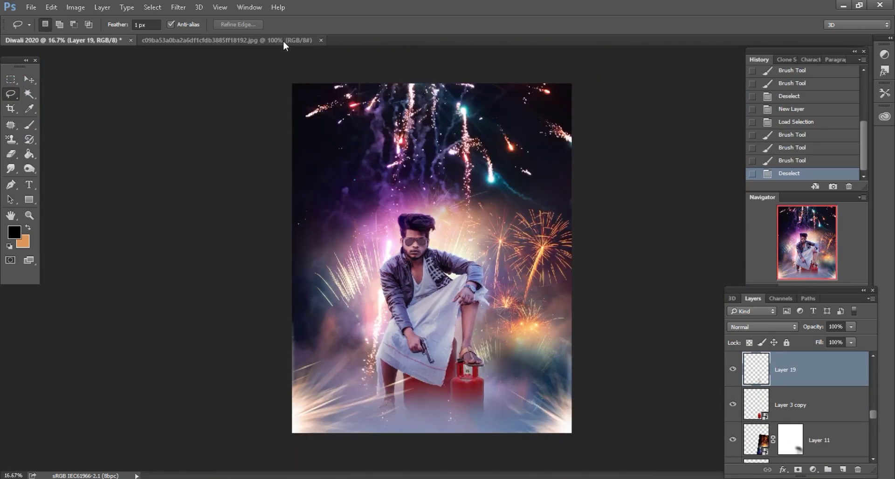
click(284, 41)
click(97, 41)
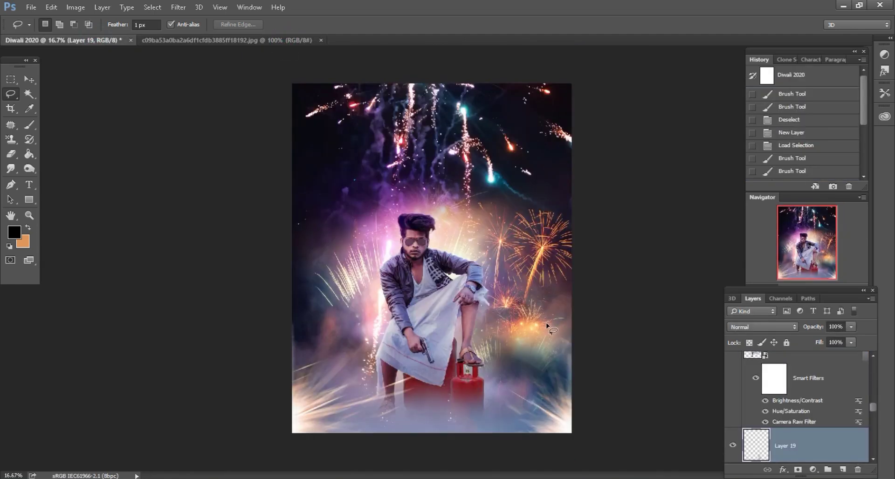
key(ctrl+minus)
key(ctrl+plus)
scroll(823, 441, down, 3)
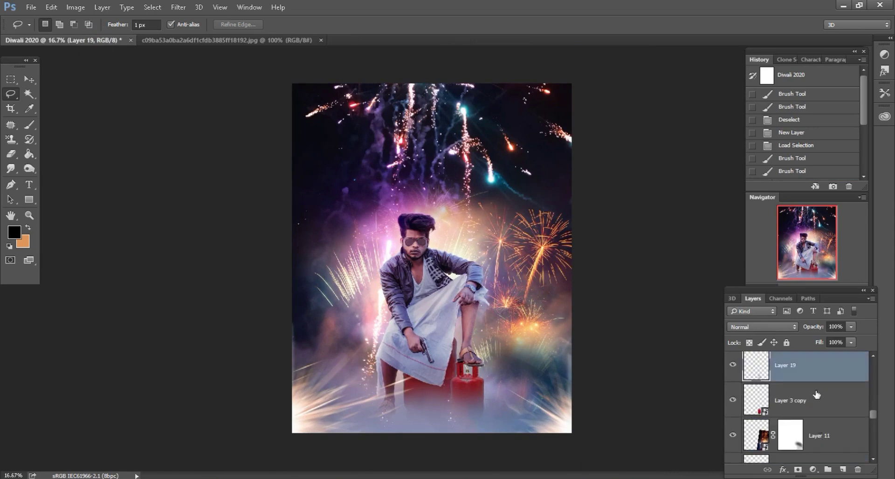
right_click(825, 370)
click(629, 383)
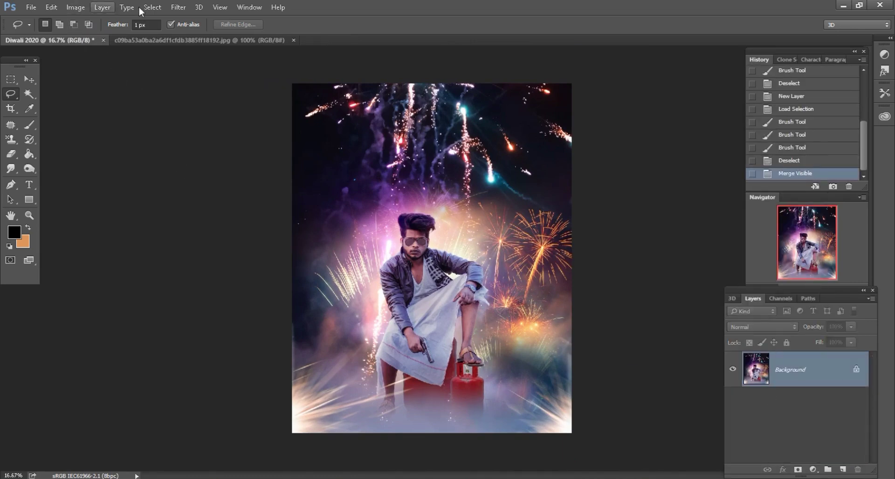
In Camera Raw Filter, raise Clarity, set Highlights +10 and Blacks -13
click(179, 7)
click(195, 76)
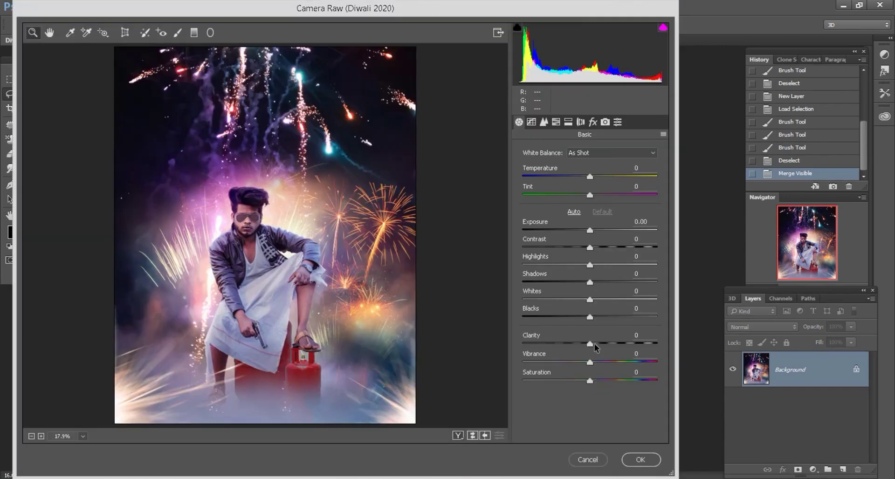
drag(590, 343, 604, 344)
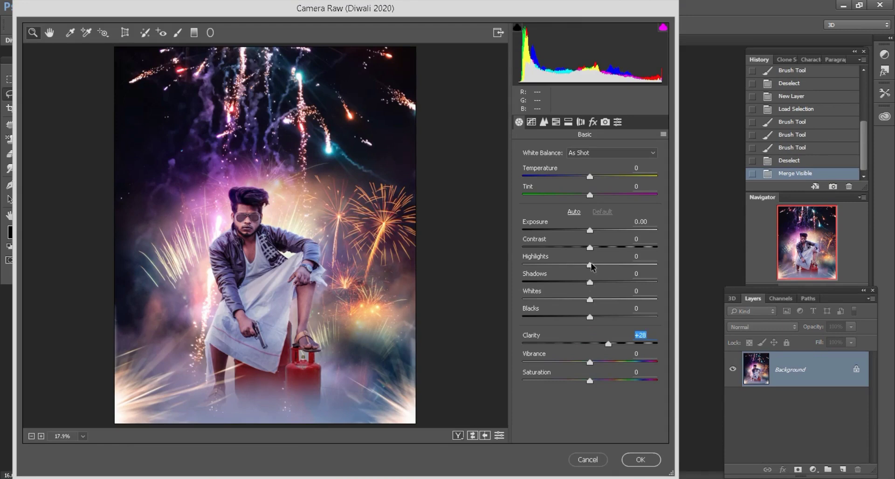
drag(589, 265, 596, 265)
drag(590, 317, 581, 317)
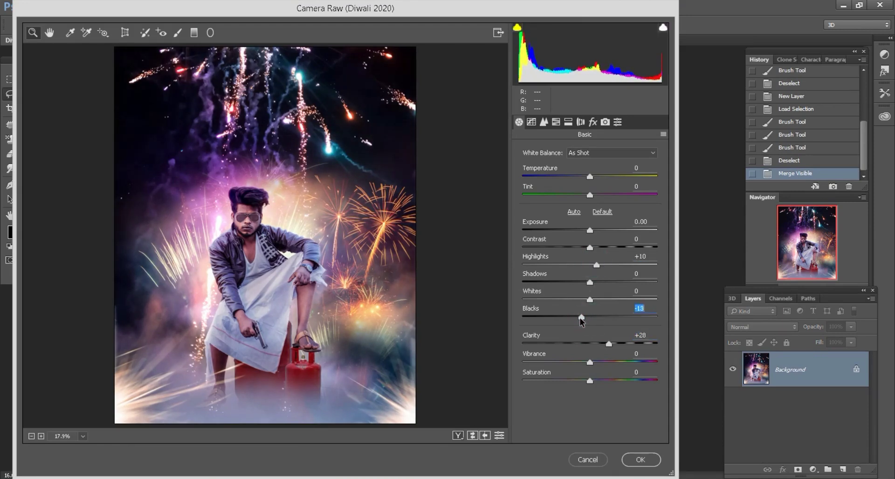
Boost orange, yellow, blue and purple saturation, set red to -8, and apply
click(556, 122)
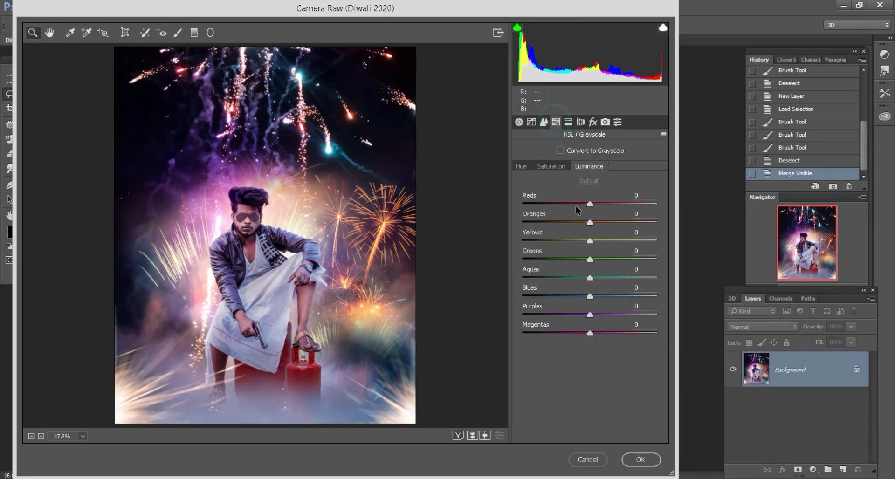
click(557, 166)
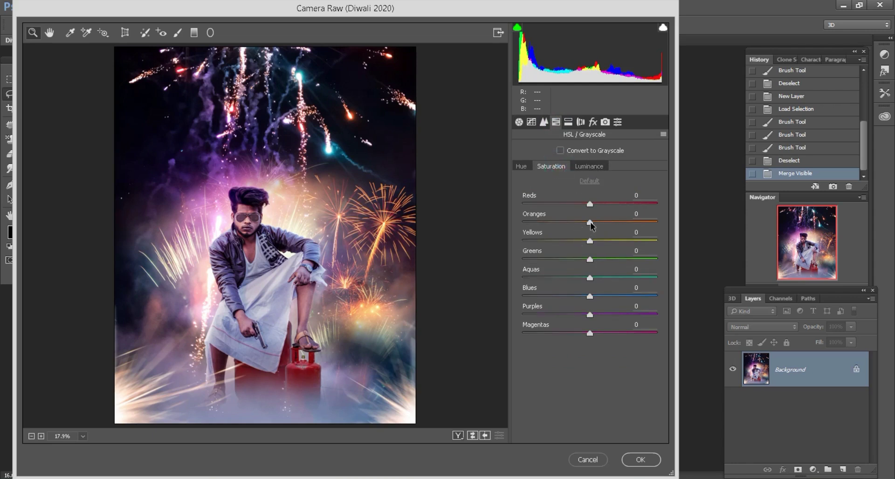
mouse_move(608, 224)
mouse_down()
mouse_move(621, 223)
mouse_move(617, 241)
mouse_up()
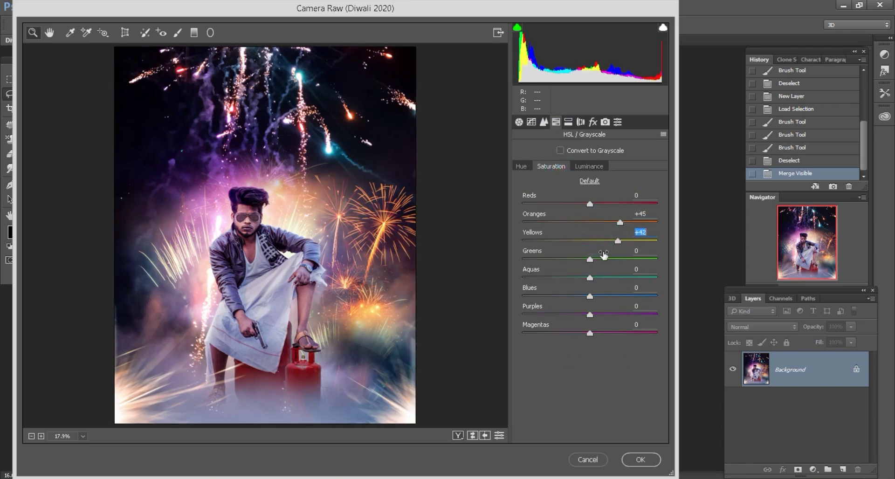
mouse_move(593, 295)
mouse_down()
mouse_move(614, 298)
mouse_move(622, 315)
mouse_up()
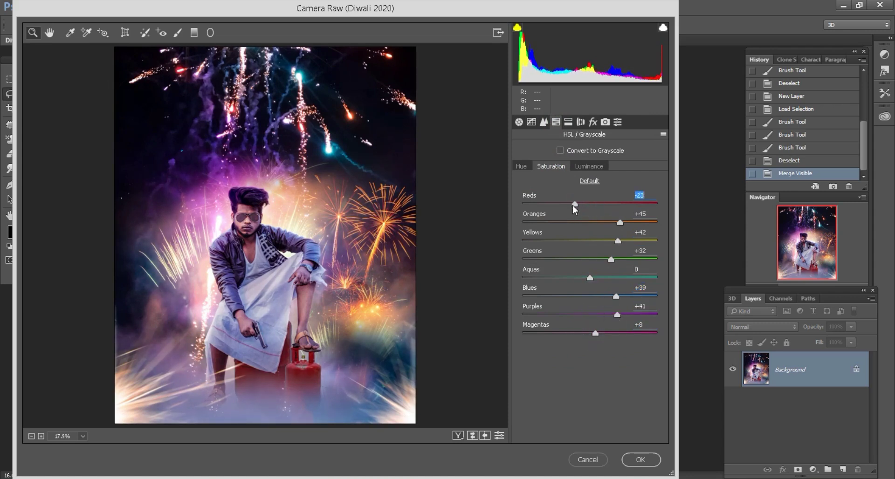
drag(573, 205, 583, 205)
click(641, 459)
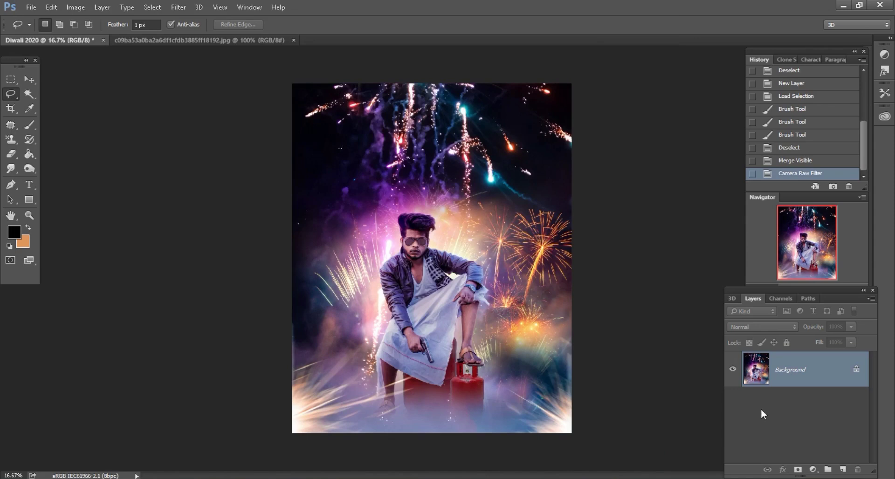
Duplicate the Background and add a Color Balance layer with Cyan-Red +19, Magenta-Green -8
drag(829, 415, 842, 469)
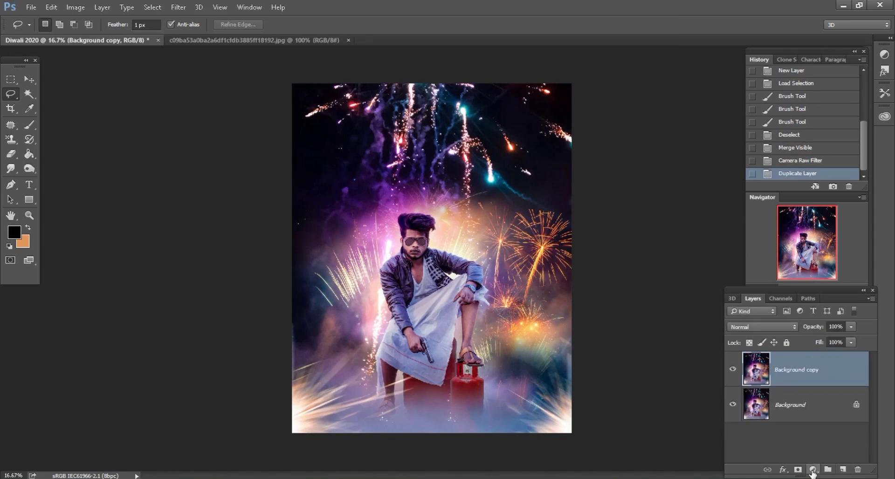
click(812, 469)
click(792, 348)
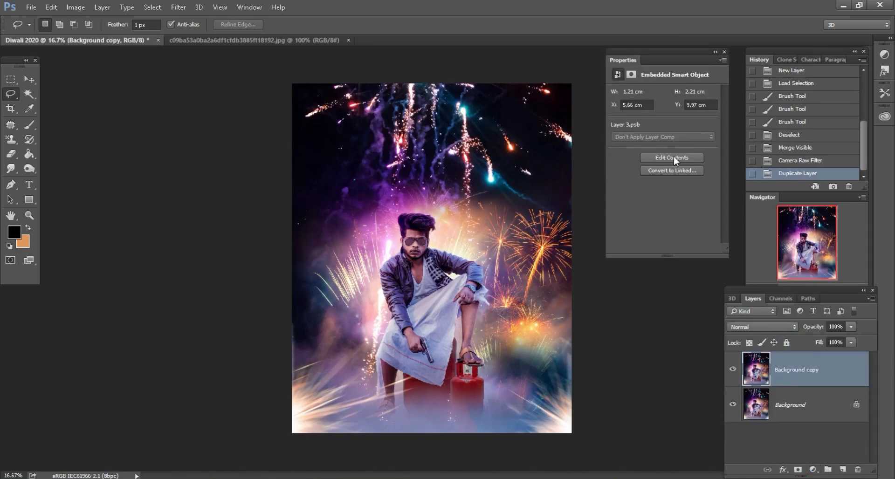
drag(649, 117, 654, 119)
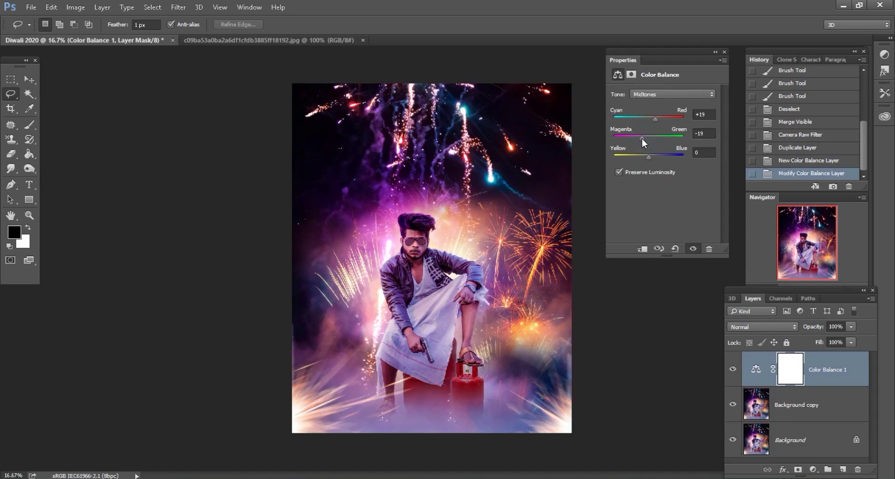
drag(641, 138, 647, 156)
click(772, 349)
Merge the Color Balance layer down into the Background copy
key(ctrl+minus)
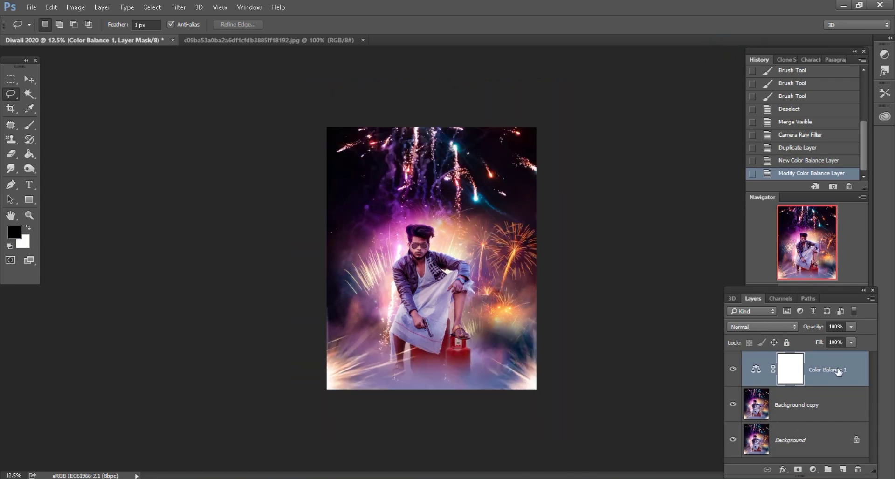
right_click(838, 371)
click(635, 371)
key(ctrl+plus)
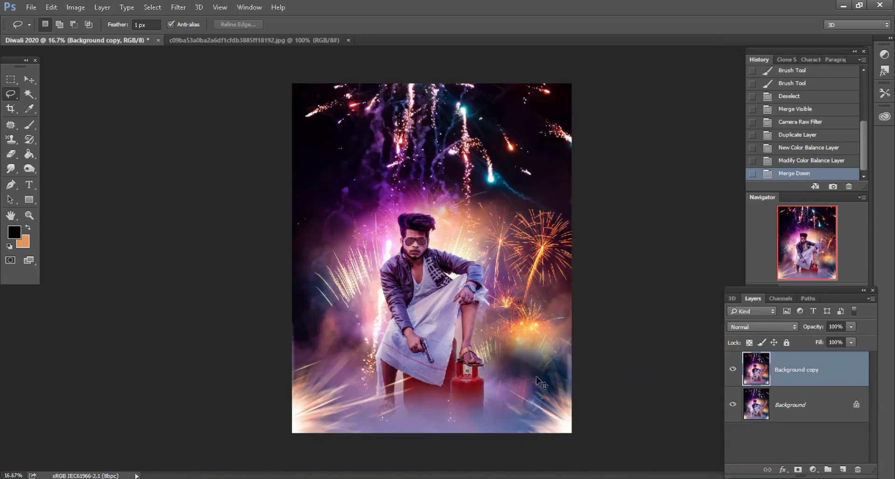
click(137, 476)
Bring Crackers.png into the Diwali poster and convert the crackers layer to a smart object
mouse_move(261, 84)
mouse_down()
mouse_move(289, 478)
mouse_move(584, 38)
mouse_up()
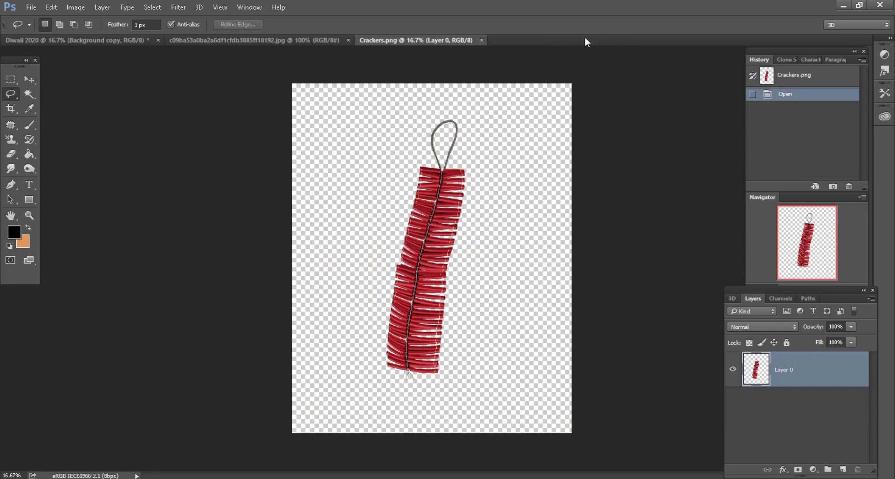
click(30, 79)
drag(333, 157, 530, 330)
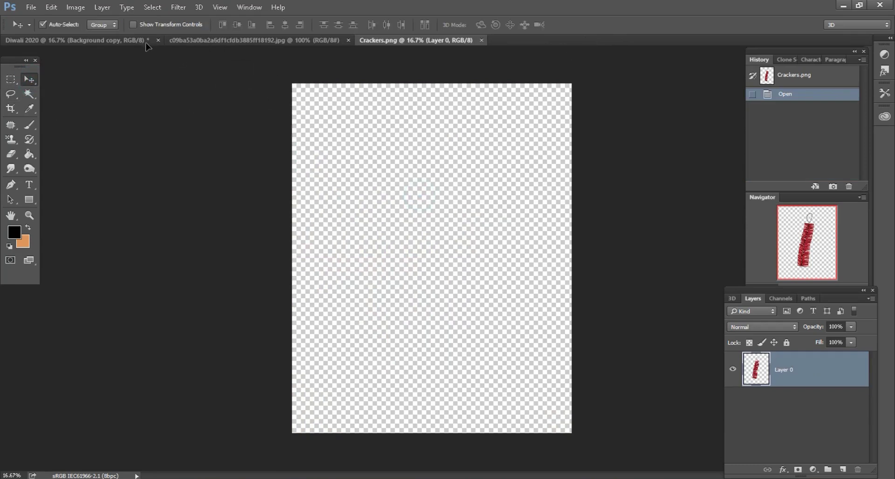
key(ctrl+plus)
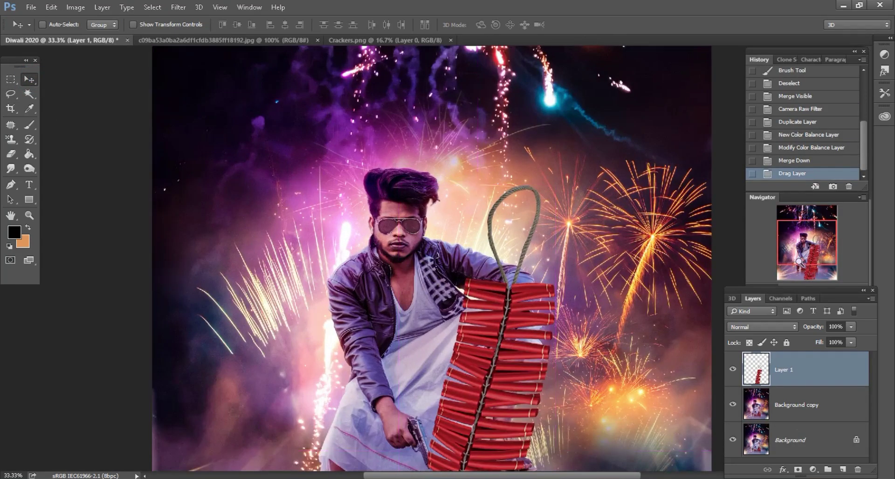
key(ctrl+plus)
right_click(813, 366)
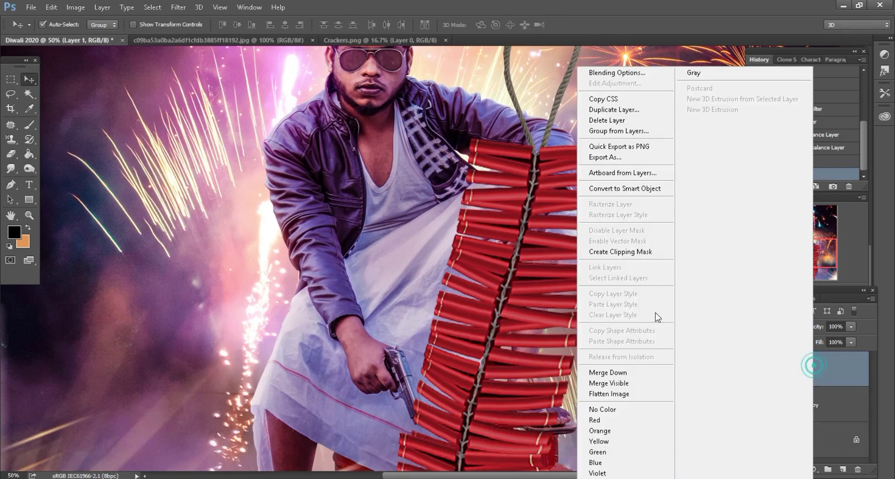
click(638, 192)
Move the crackers toward the man's lungi and scale them to about a quarter size
drag(544, 220, 476, 228)
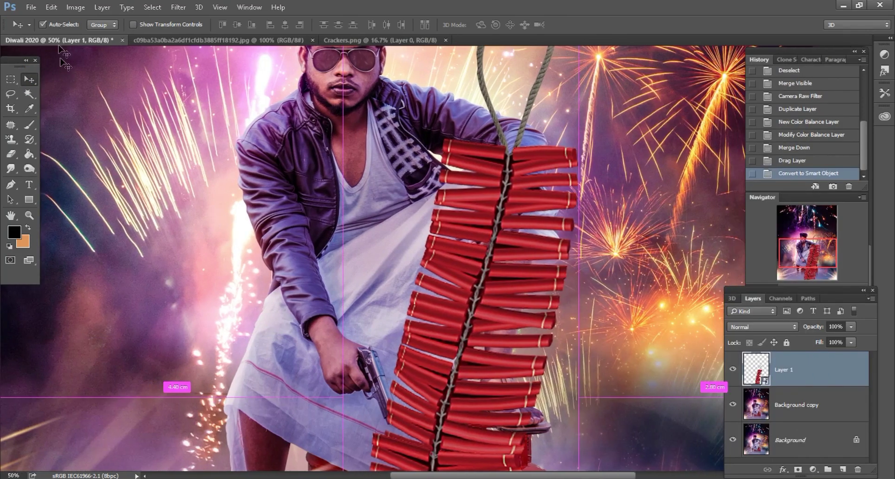
click(51, 7)
click(75, 228)
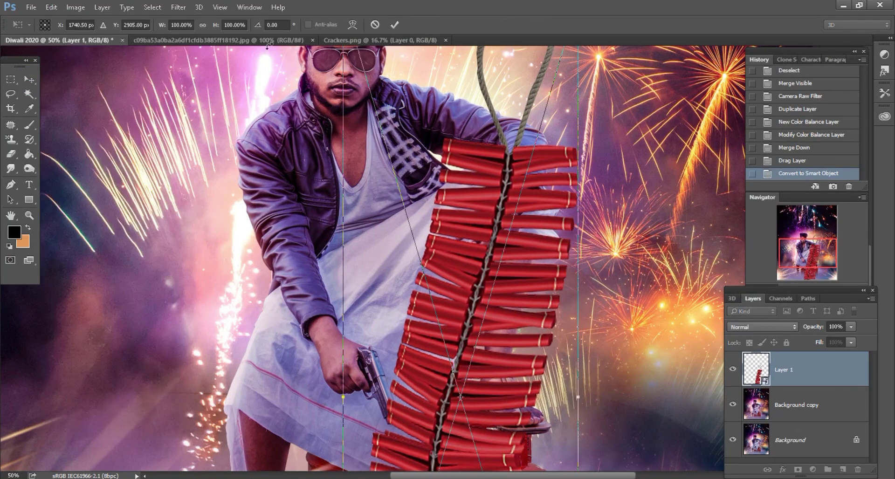
drag(213, 25, 184, 23)
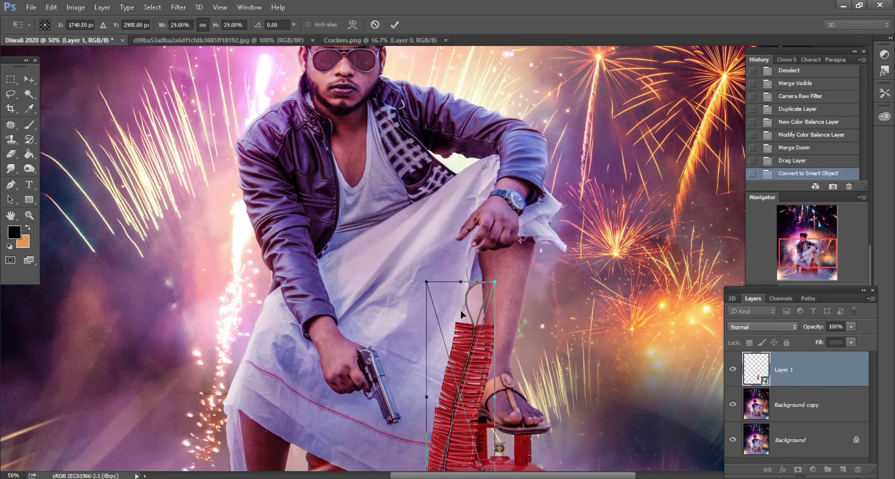
scroll(462, 315, down, 1)
drag(461, 314, 465, 255)
scroll(494, 256, down, 1)
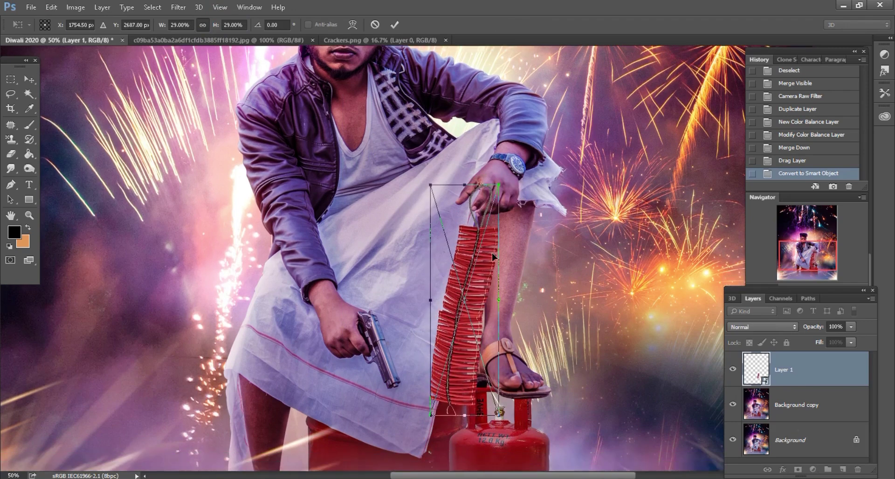
scroll(493, 256, up, 1)
scroll(490, 260, up, 1)
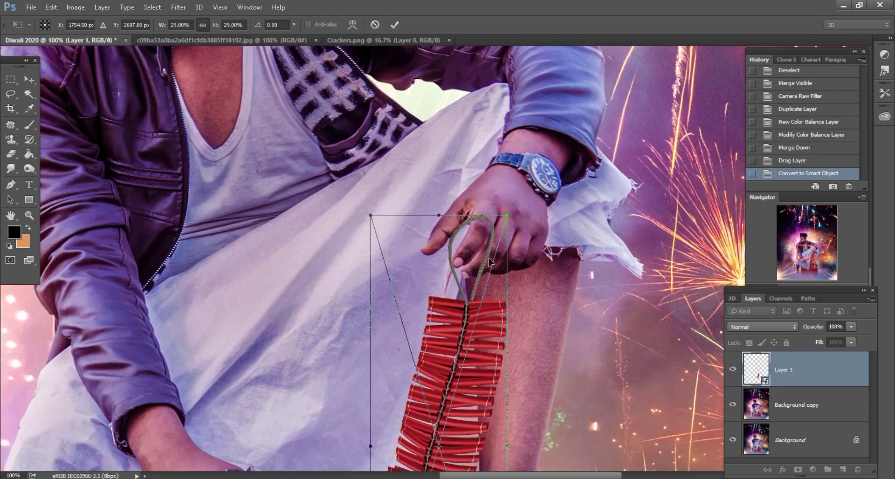
scroll(489, 261, up, 1)
Warp the crackers' rope loop into the man's hand, then add a layer mask at 77% fill
right_click(509, 234)
click(541, 326)
drag(466, 238, 474, 251)
drag(535, 242, 540, 240)
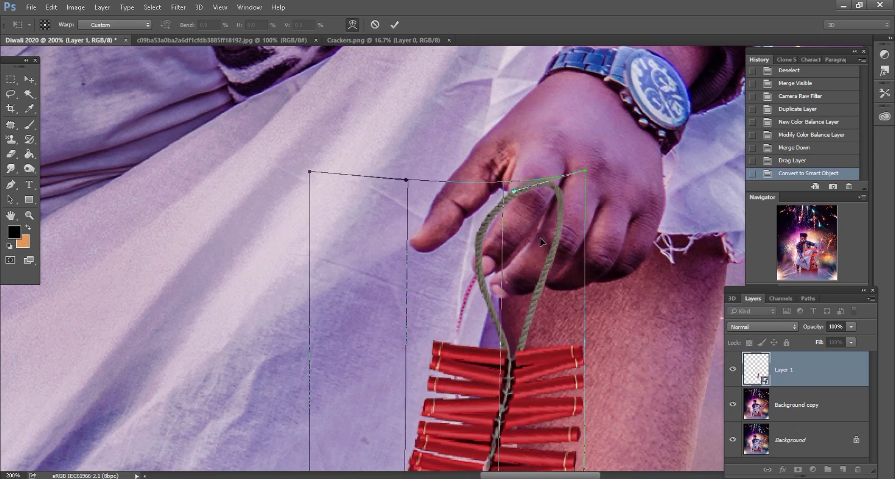
scroll(536, 238, down, 2)
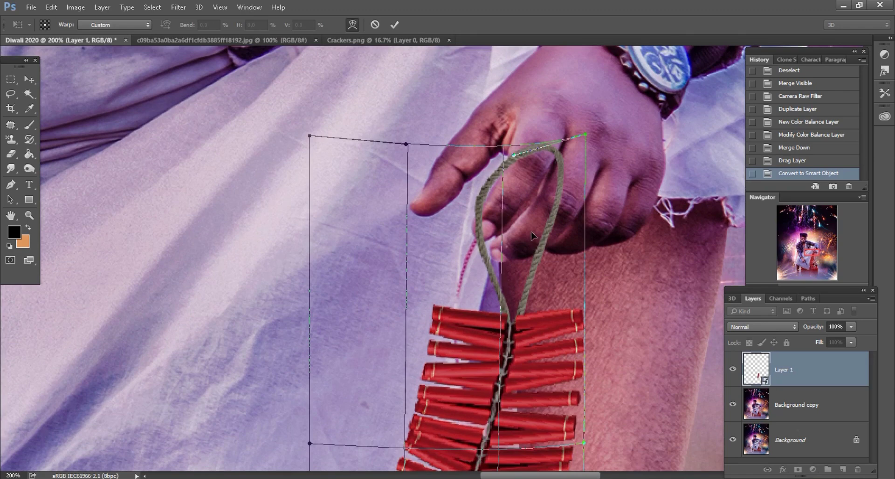
scroll(532, 236, down, 1)
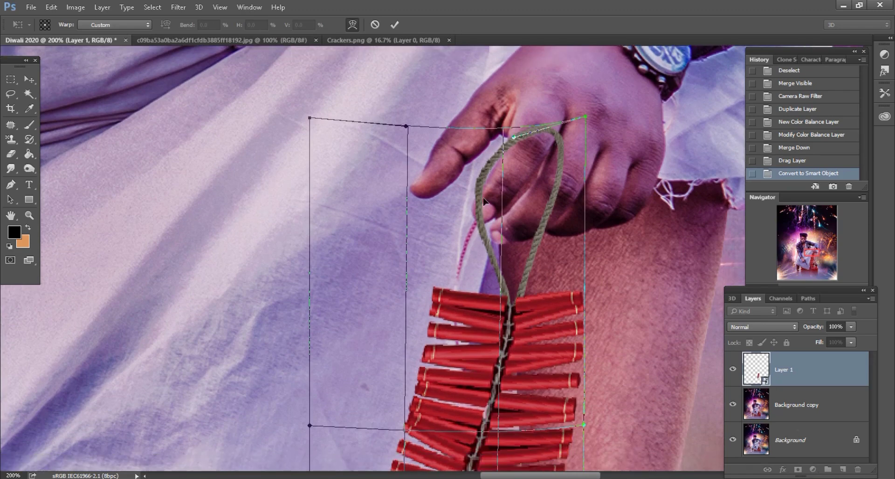
click(394, 24)
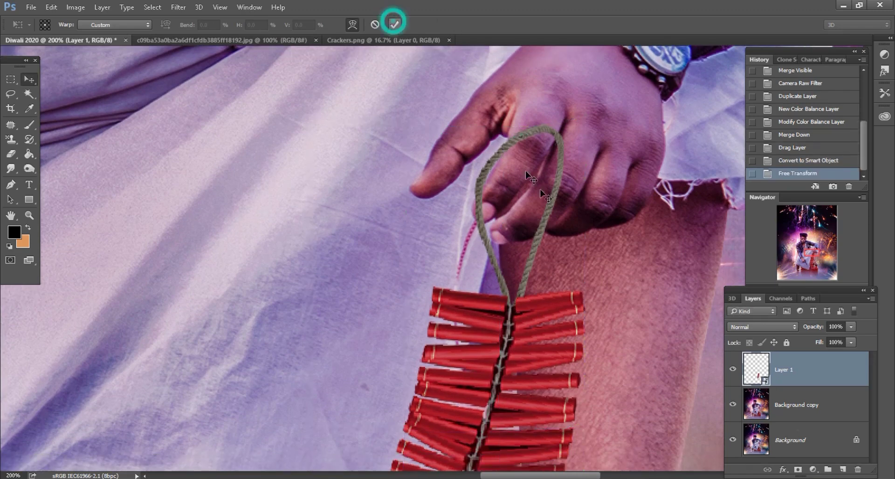
click(797, 468)
drag(816, 343, 806, 343)
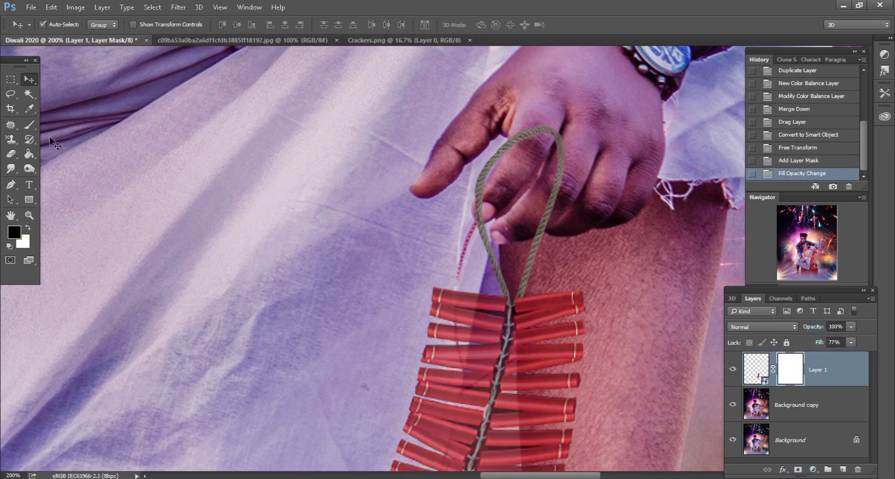
Paint black on the mask at 100% brush opacity to hide the cord near the fingertip
click(29, 125)
right_click(489, 287)
key(Return)
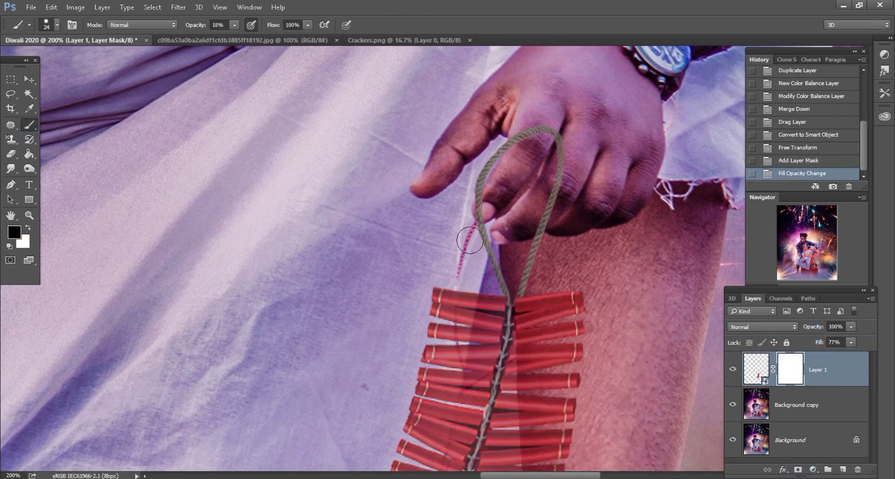
scroll(466, 186, up, 2)
double_click(218, 25)
text(100)
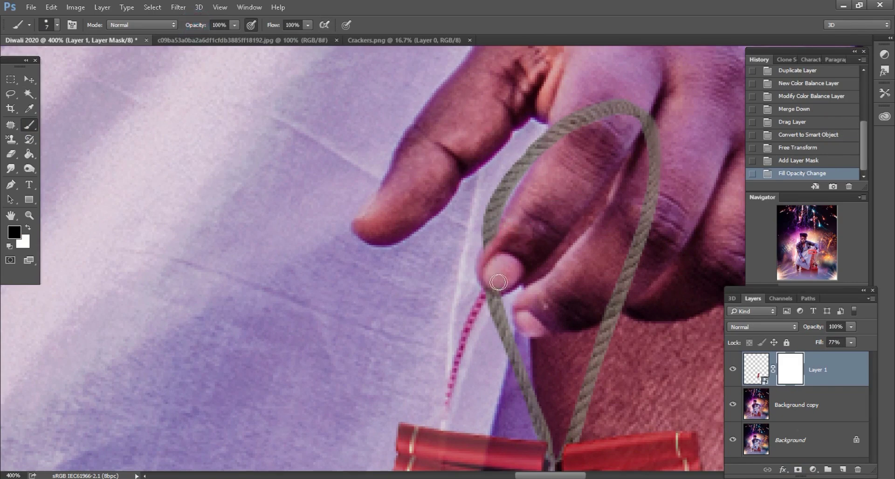
mouse_move(495, 287)
mouse_down()
mouse_move(498, 241)
mouse_move(495, 275)
mouse_up()
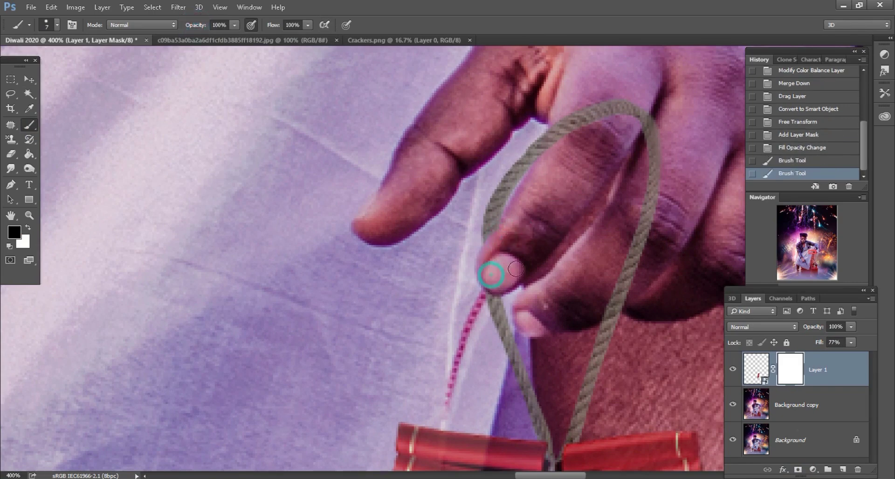
click(527, 261)
Return the firecracker layer's fill to 100% and show the Crackers.png image again
scroll(586, 242, down, 2)
scroll(540, 233, up, 1)
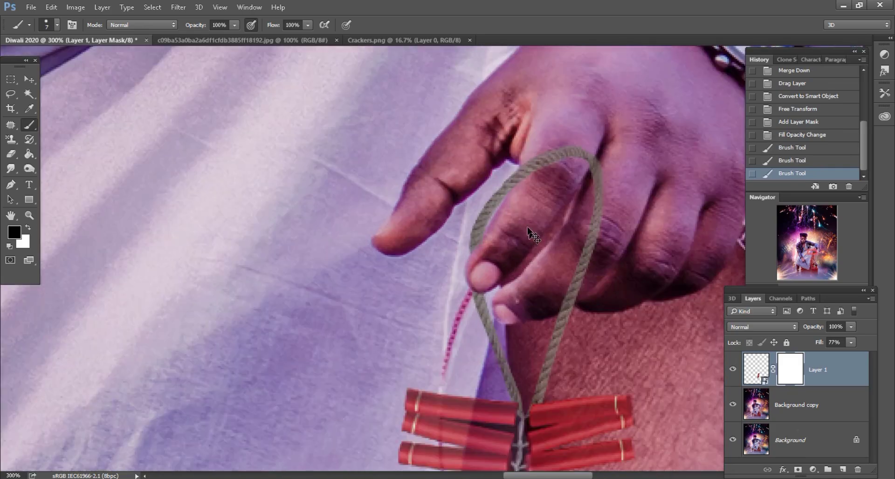
scroll(530, 234, up, 1)
scroll(419, 224, down, 2)
scroll(442, 233, down, 1)
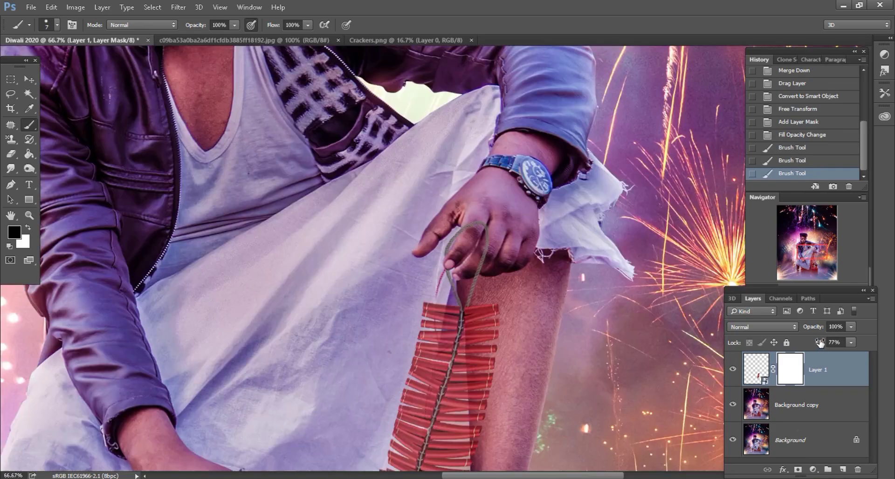
scroll(452, 242, down, 1)
scroll(456, 247, down, 1)
drag(819, 342, 888, 347)
scroll(535, 296, down, 1)
scroll(535, 296, down, 1)
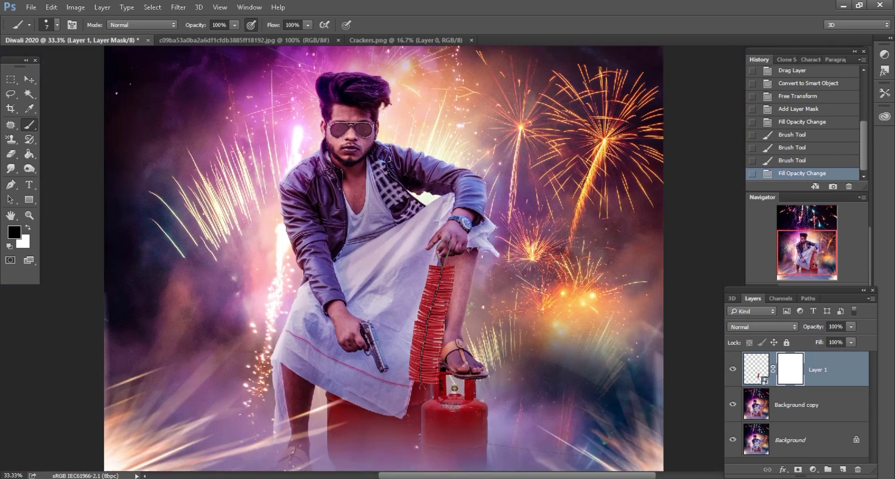
scroll(535, 296, down, 2)
scroll(535, 296, down, 2)
scroll(522, 294, down, 2)
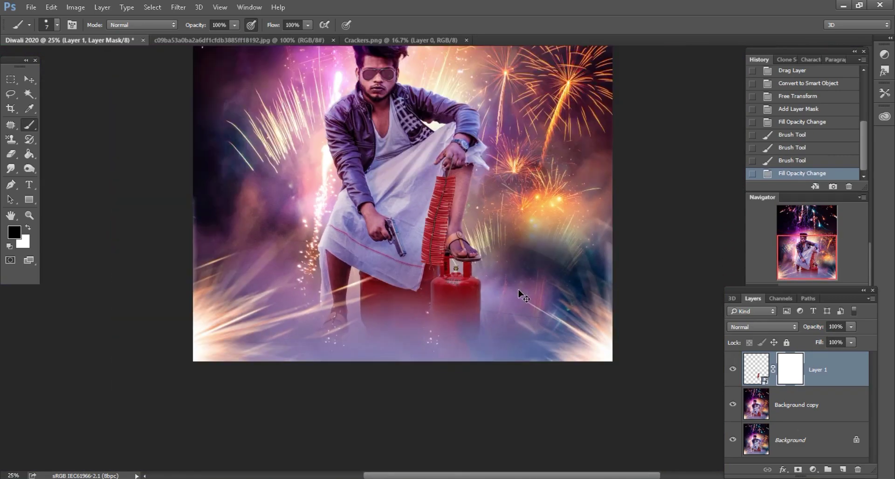
click(419, 41)
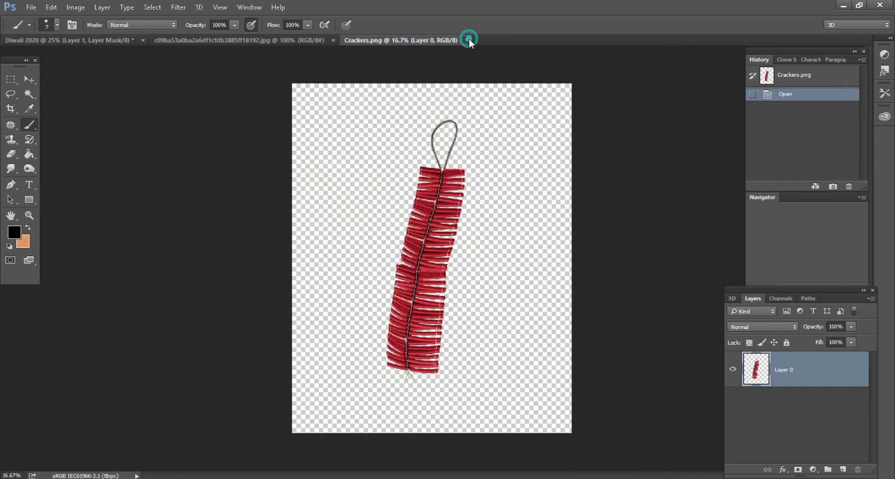
Close Crackers.png, copy the sparkler photo into the poster, and set it to Screen blending
click(466, 40)
click(208, 40)
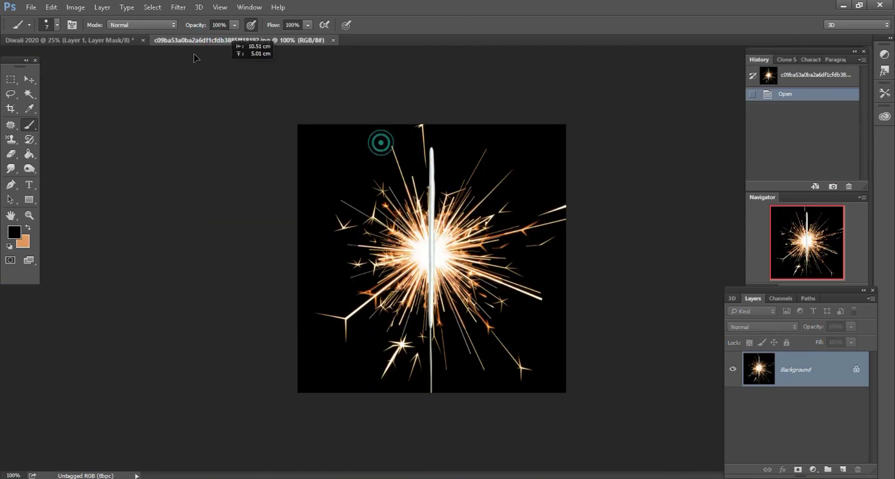
drag(758, 369, 456, 289)
scroll(456, 289, up, 3)
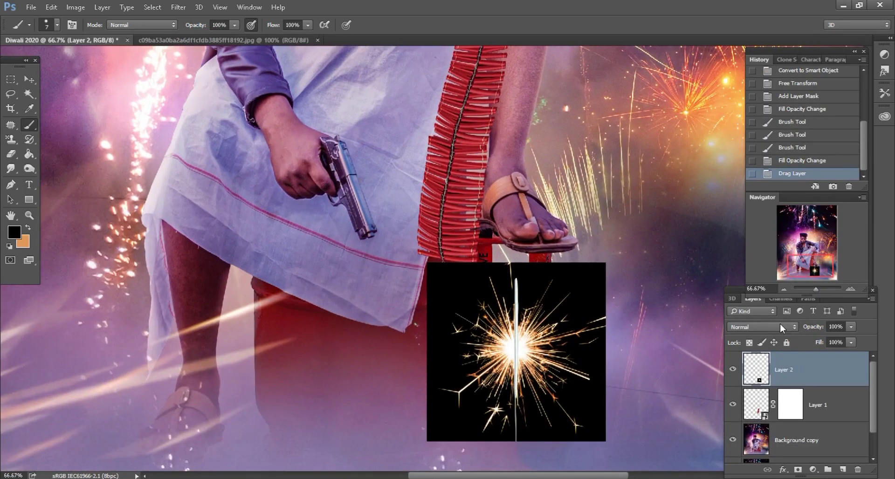
click(780, 327)
click(739, 177)
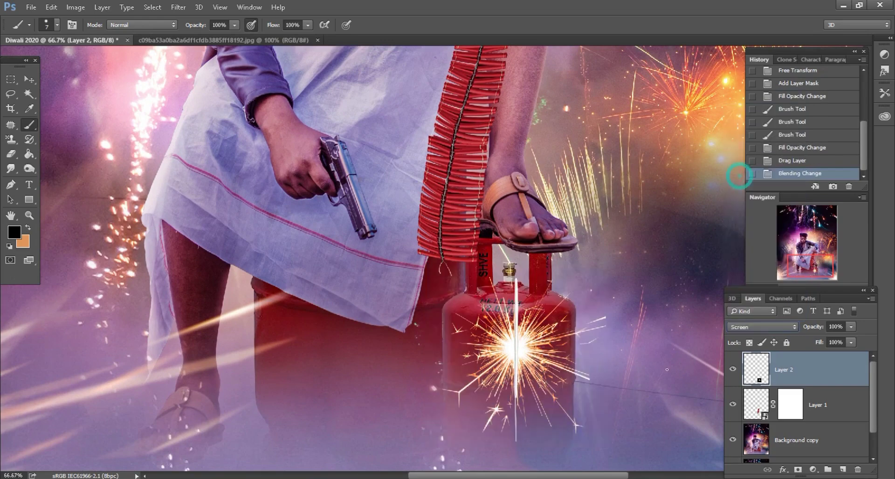
Move the sparkler up toward the firecracker string and scale it down to 14%
right_click(817, 372)
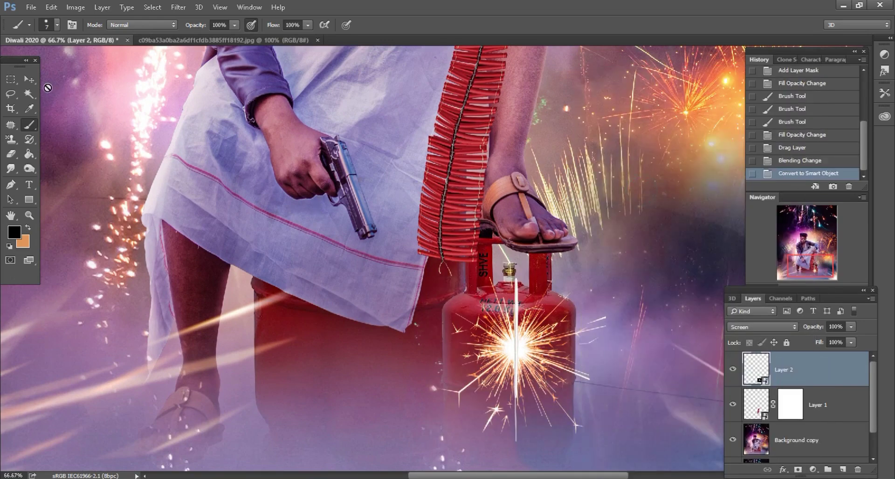
click(29, 79)
scroll(513, 321, up, 1)
drag(510, 326, 478, 228)
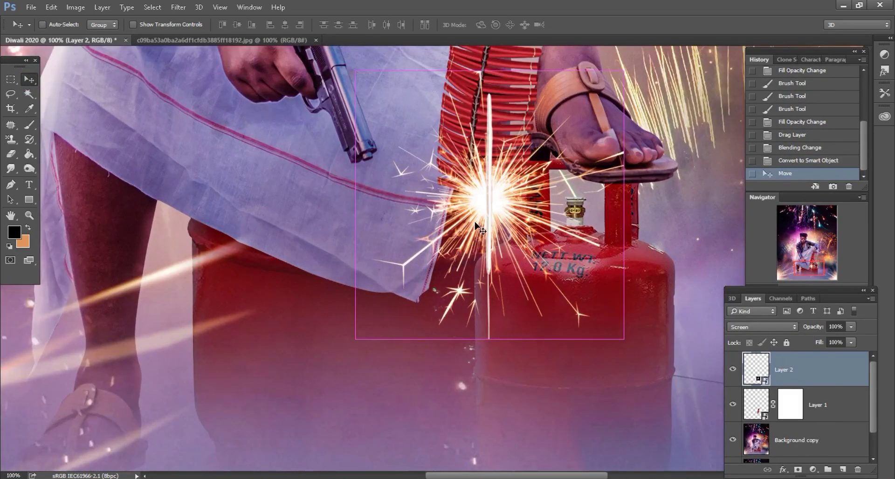
scroll(476, 226, up, 1)
click(51, 7)
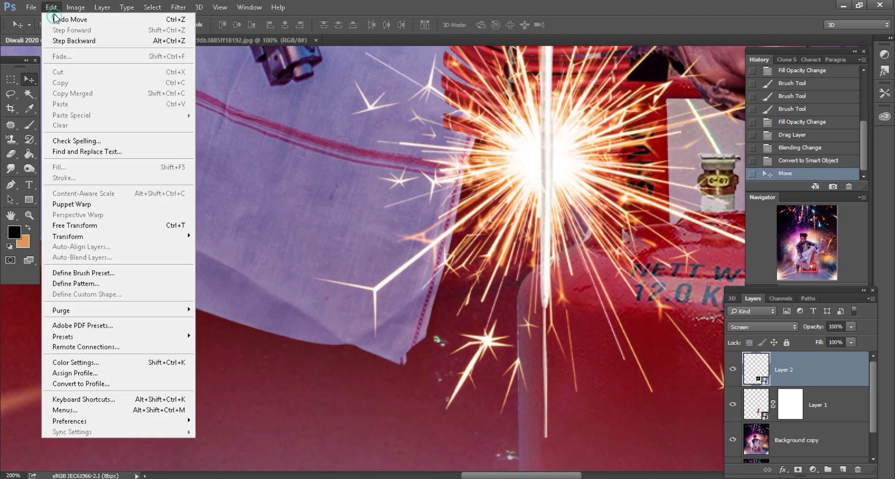
click(70, 226)
click(201, 25)
drag(162, 25, 164, 18)
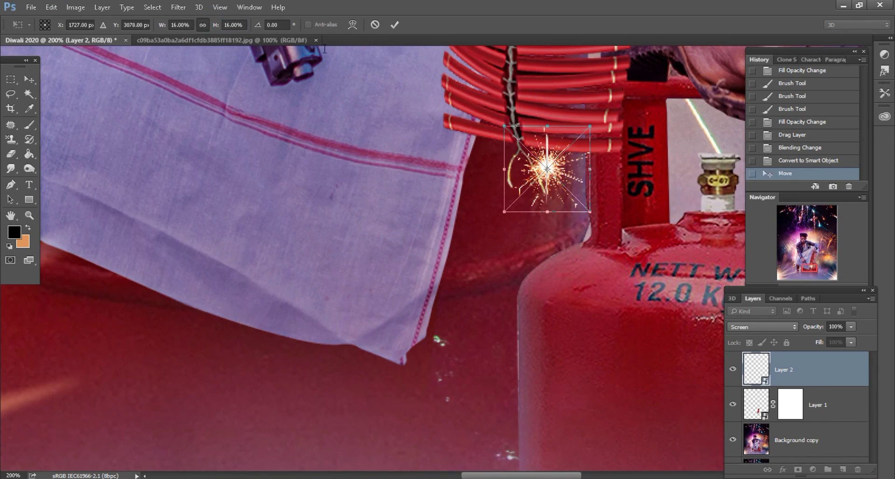
text(14)
key(Return)
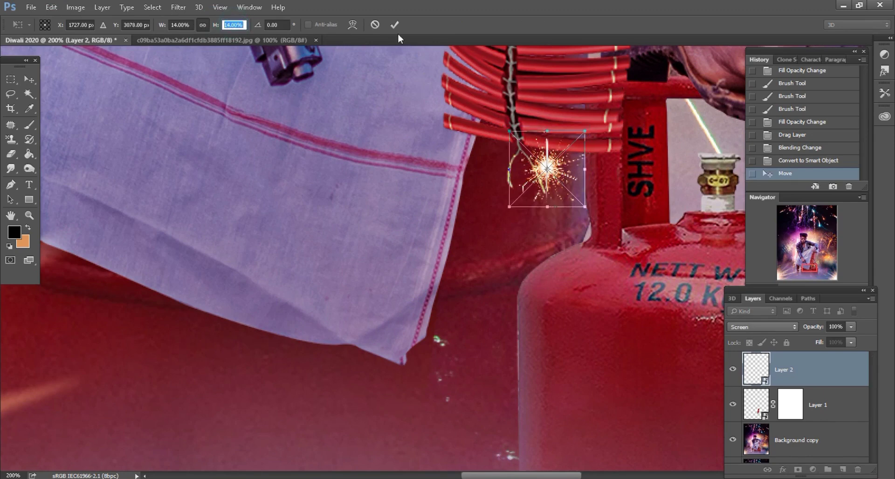
click(394, 27)
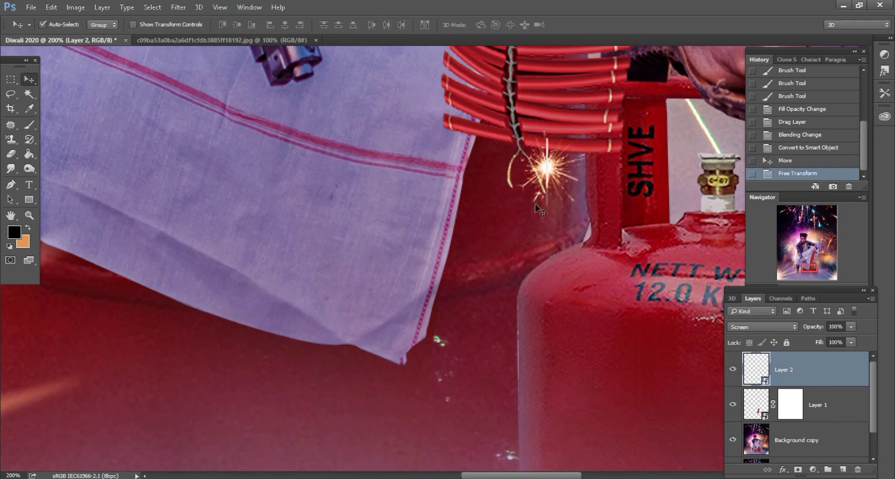
Place the sparkler at the string's base, duplicate it to the right, and merge visible layers
drag(541, 169, 504, 188)
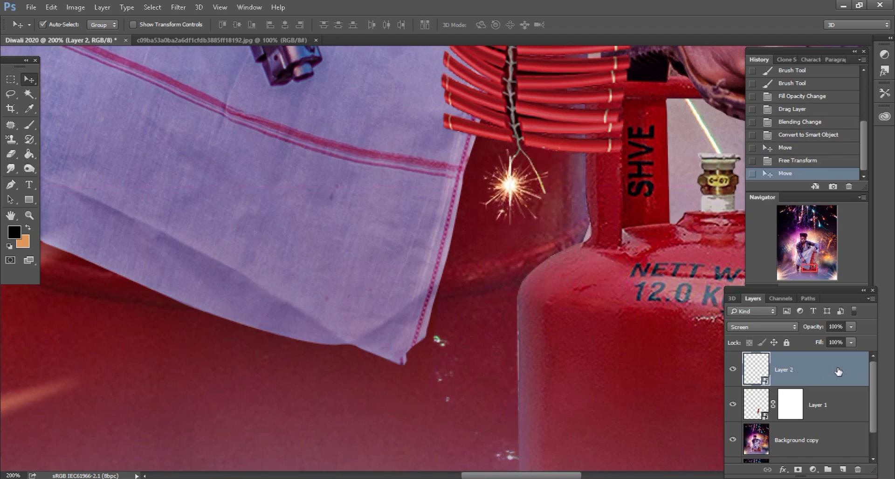
drag(838, 373, 843, 468)
drag(515, 223, 550, 224)
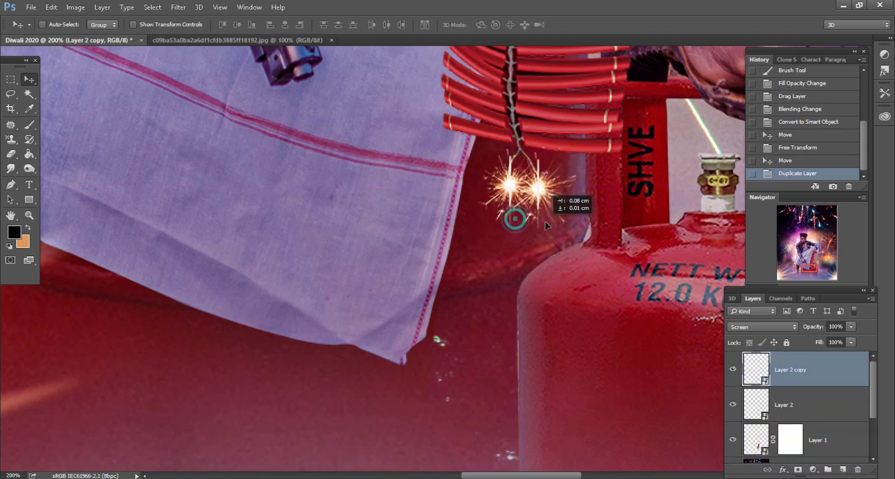
key(ctrl+minus)
key(ctrl+minus)
key(ctrl+minus)
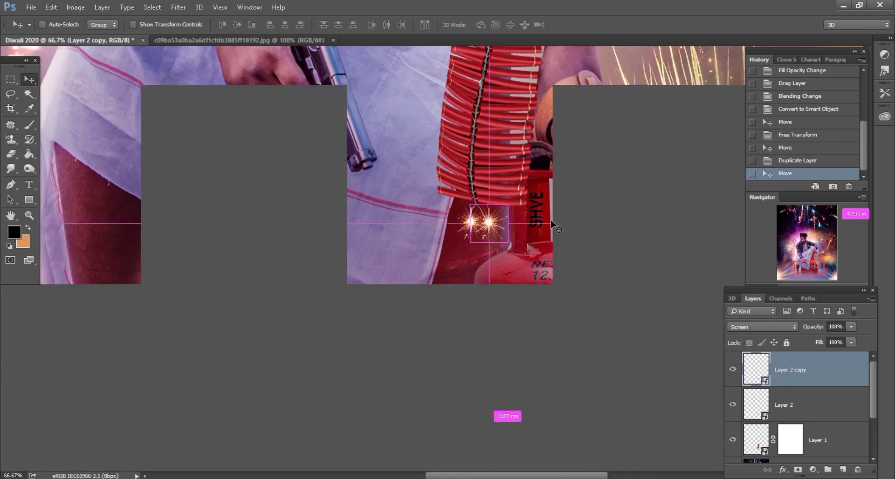
key(ctrl+minus)
key(ctrl+minus)
key(ctrl+minus)
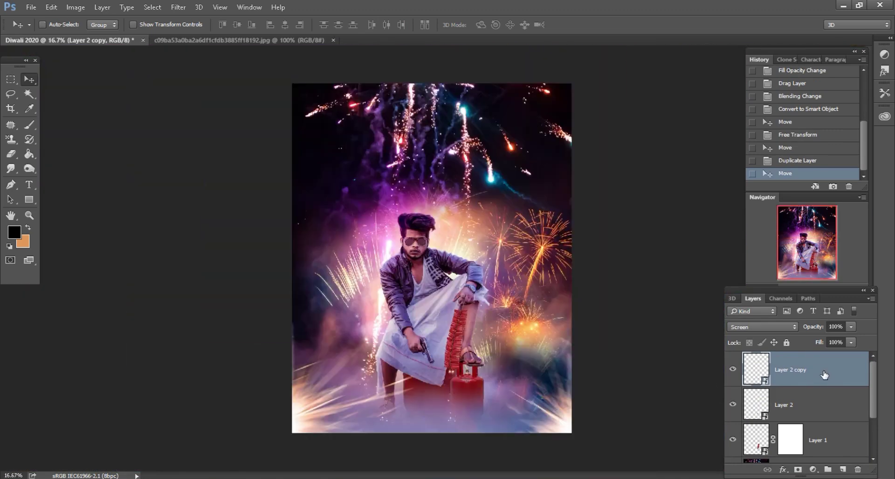
right_click(822, 373)
click(627, 404)
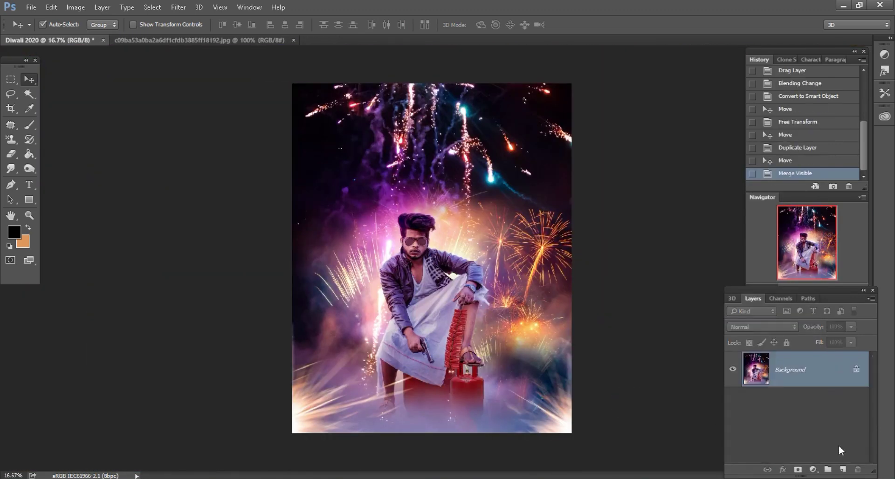
Add a new Screen-blended layer and sample cyan from a firework as the foreground colour
click(842, 470)
click(772, 328)
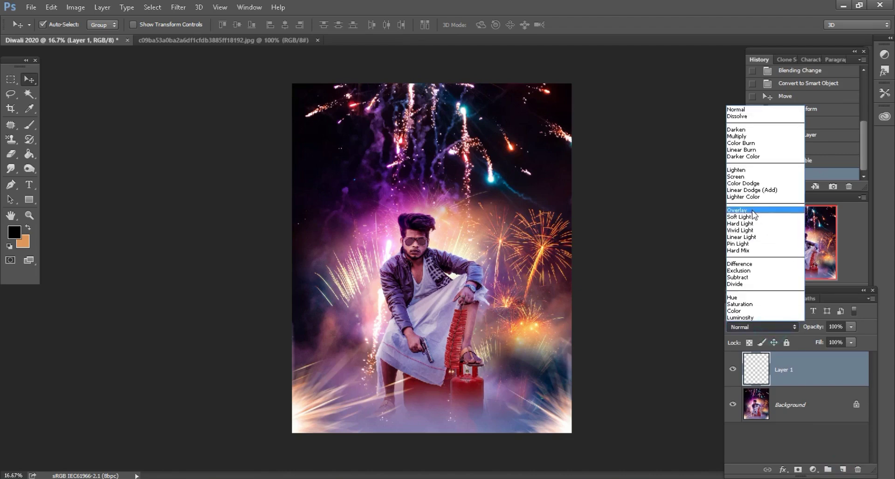
click(736, 176)
key(ctrl+plus)
key(ctrl+plus)
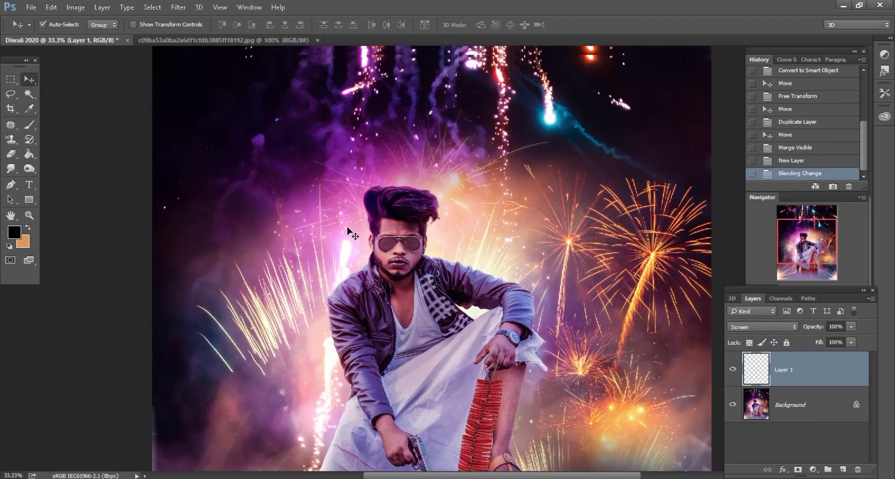
scroll(352, 233, up, 1)
scroll(28, 231, up, 3)
click(14, 231)
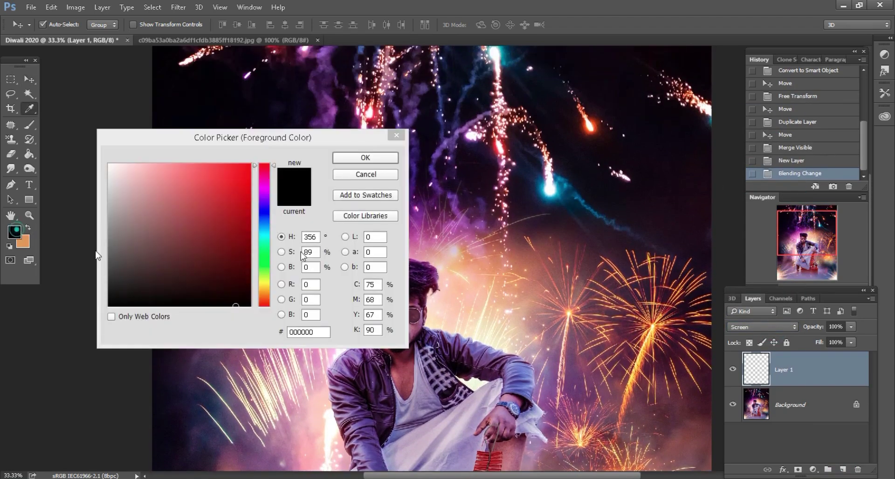
click(554, 189)
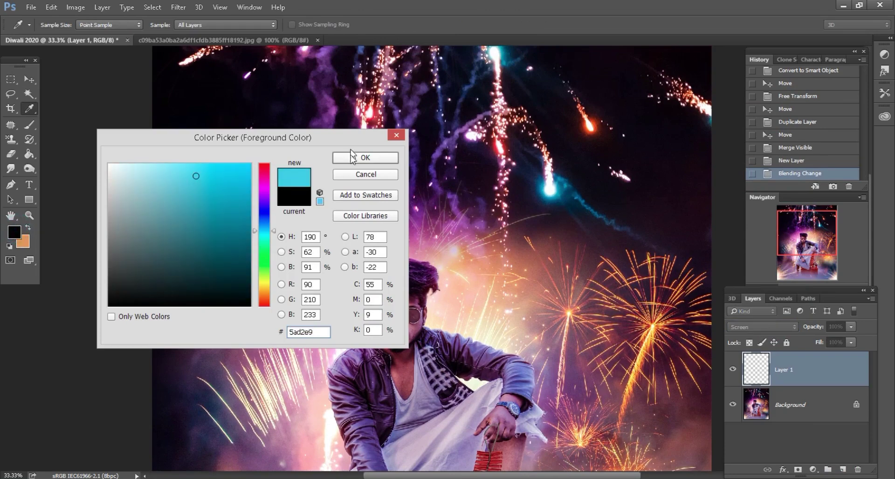
click(365, 158)
With a large soft brush, paint cyan glows around the blue firework and sky
click(30, 125)
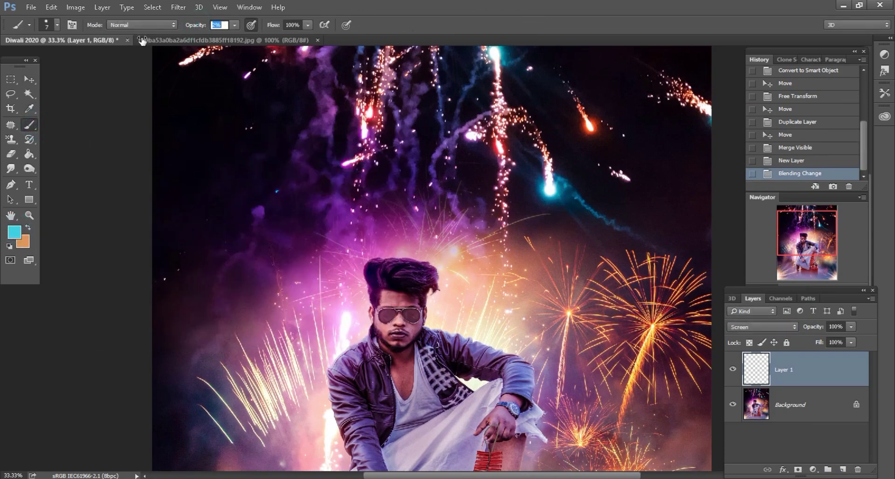
text(12)
right_click(448, 218)
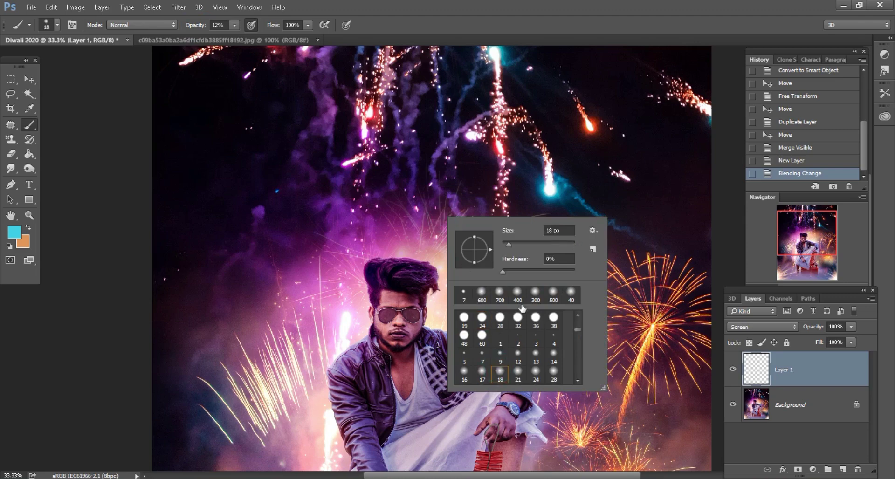
key(bracketright)
key(Return)
key(ctrl+plus)
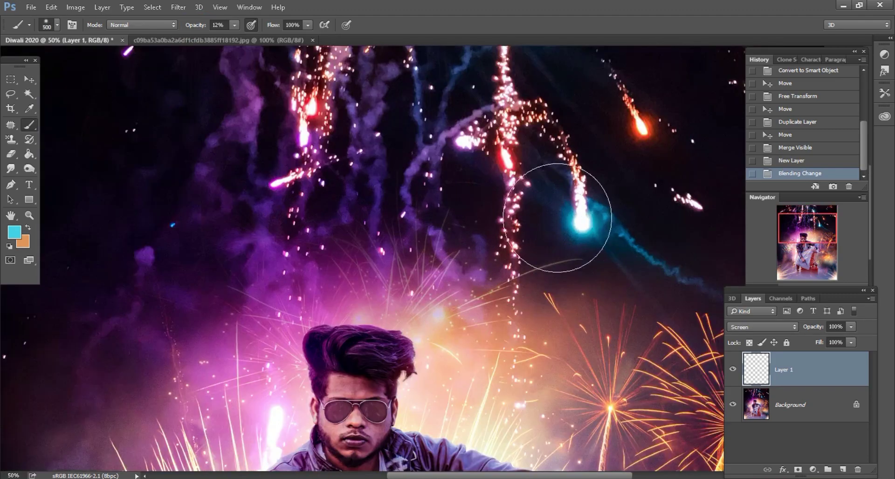
key(bracketright)
key(bracketright)
key(bracketright)
click(600, 278)
key(ctrl+minus)
scroll(606, 247, up, 2)
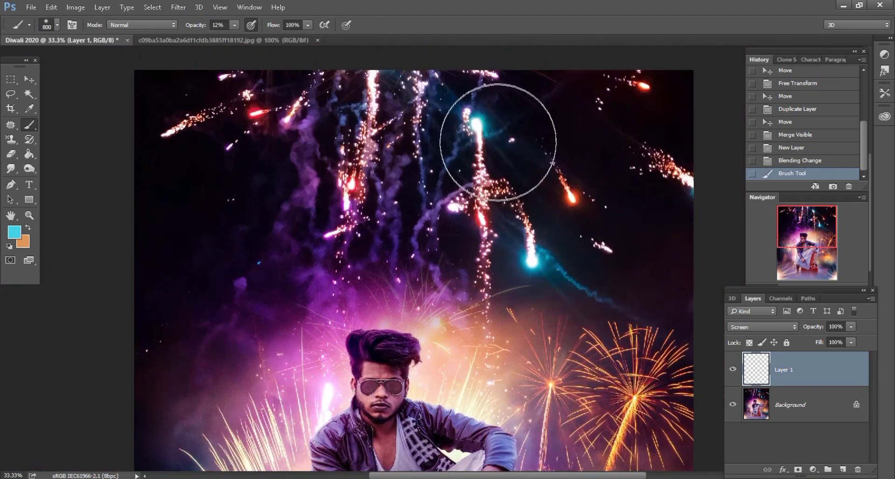
alt+click(571, 197)
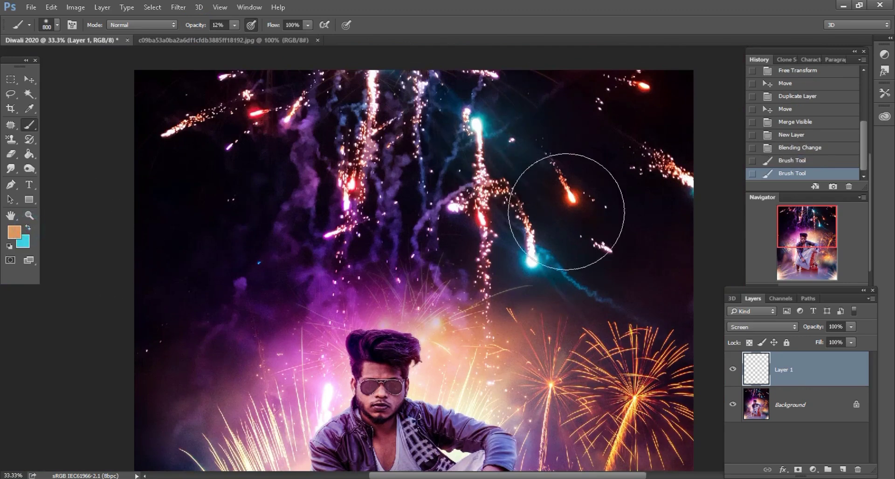
Paint orange glows around the orange firework, the left sky, and the upper-left fireworks
key(bracketleft)
key(bracketleft)
click(629, 90)
click(664, 169)
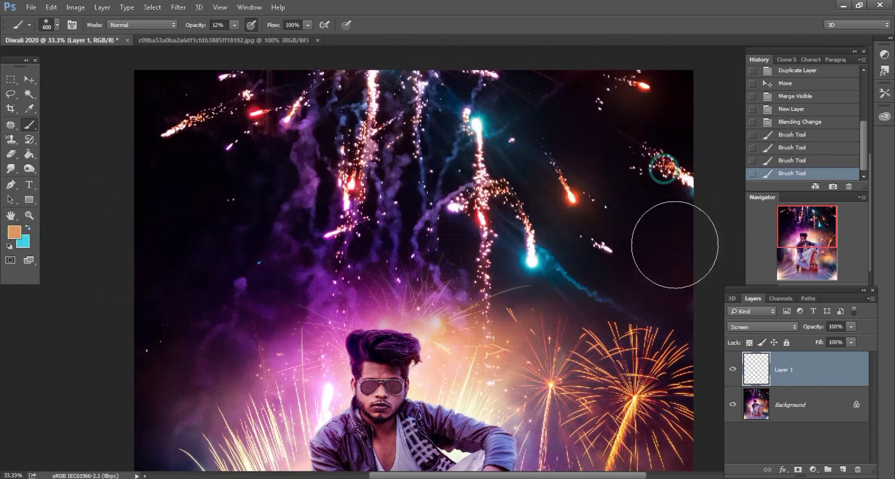
key(bracketright)
key(bracketright)
click(647, 259)
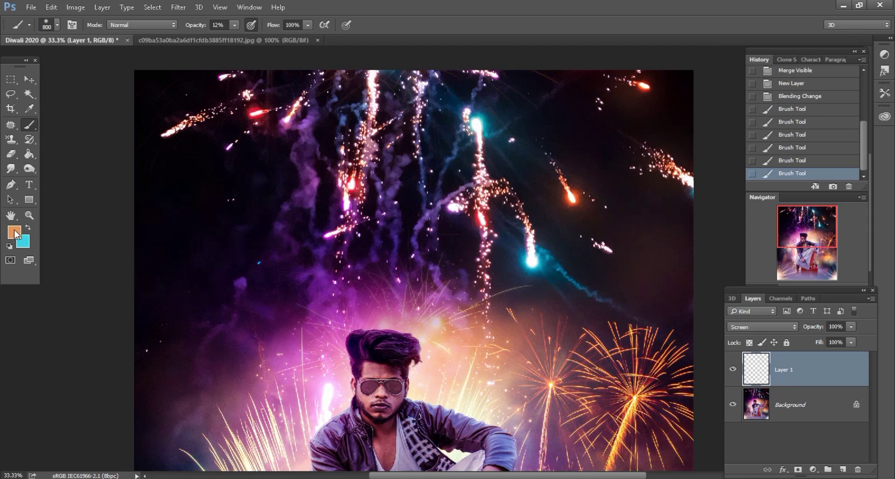
click(170, 125)
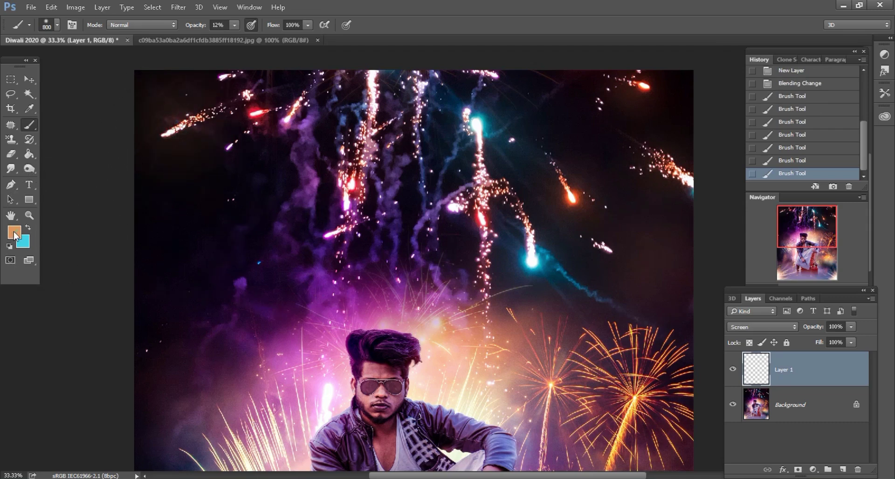
Pick a red foreground colour and dab a faint red glow into the sky
click(264, 165)
click(215, 167)
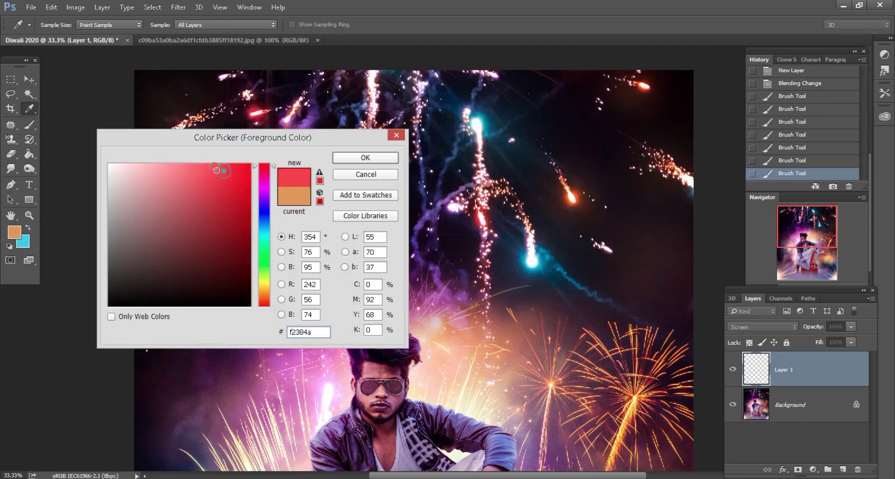
click(336, 163)
click(250, 111)
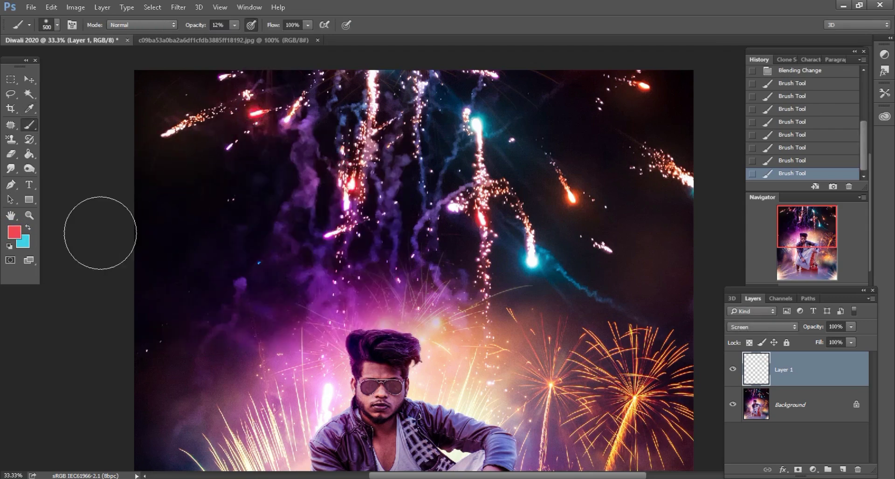
Paint a faint 551d50 purple glow at 4% brush opacity in the upper-right sky
click(16, 236)
text(551d50)
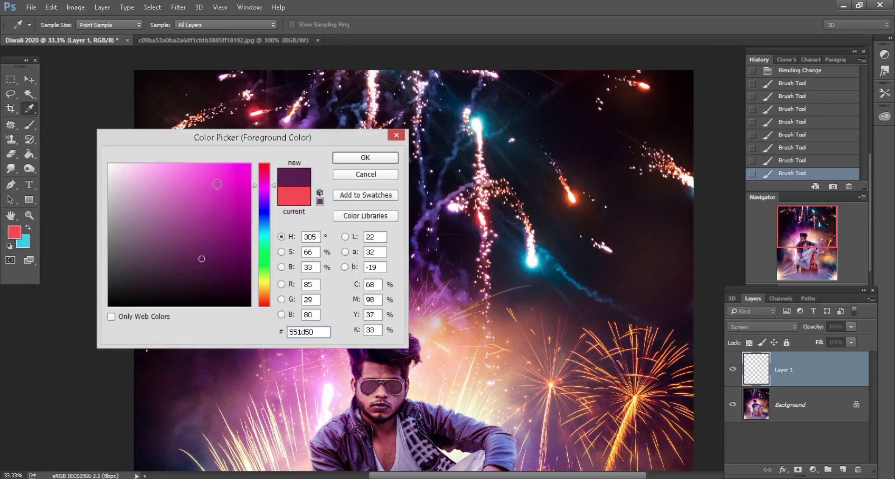
click(349, 159)
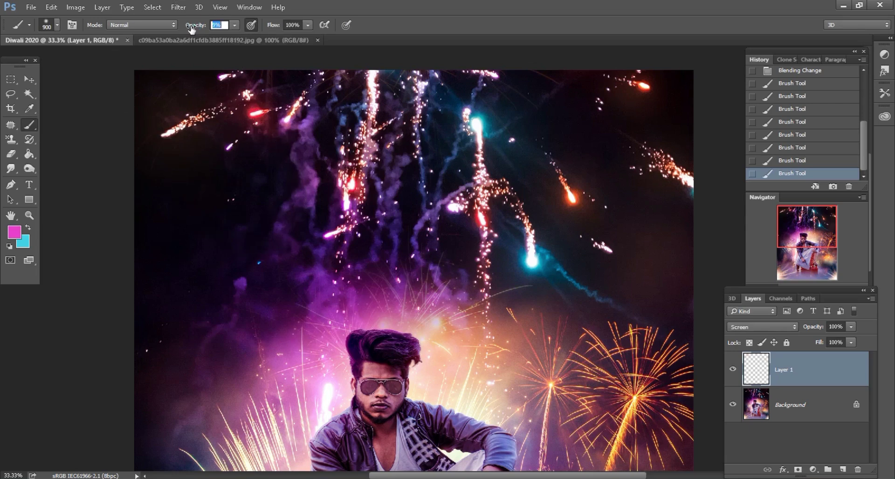
drag(191, 28, 186, 28)
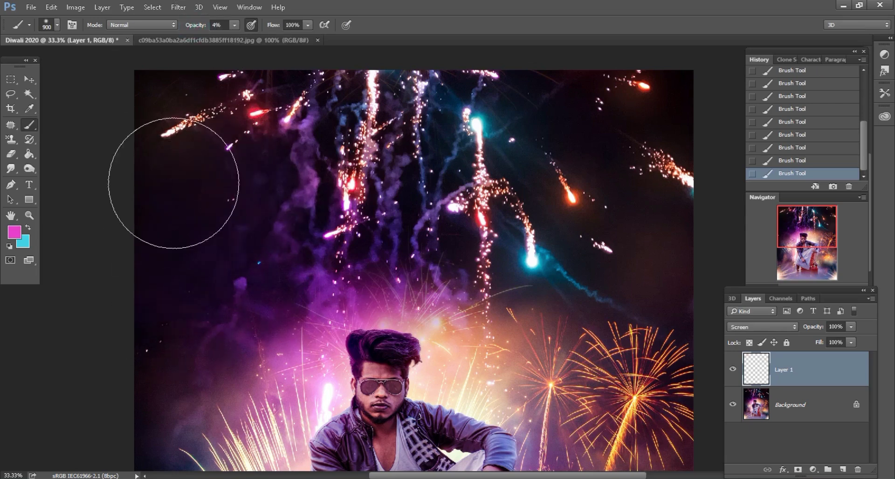
drag(604, 160, 648, 127)
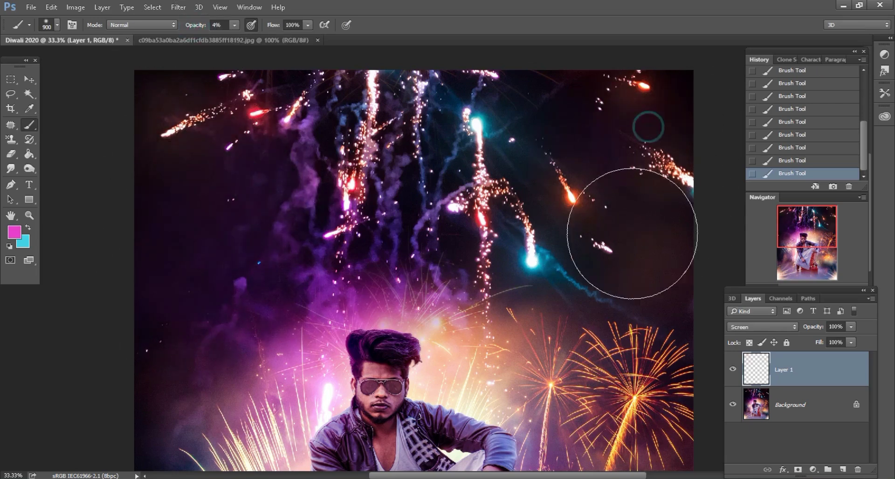
key(ctrl+minus)
key(ctrl+minus)
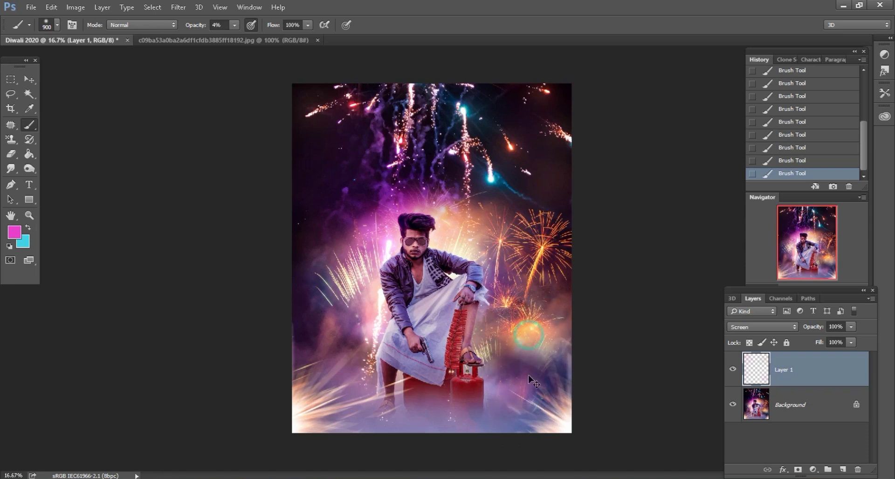
key(ctrl+plus)
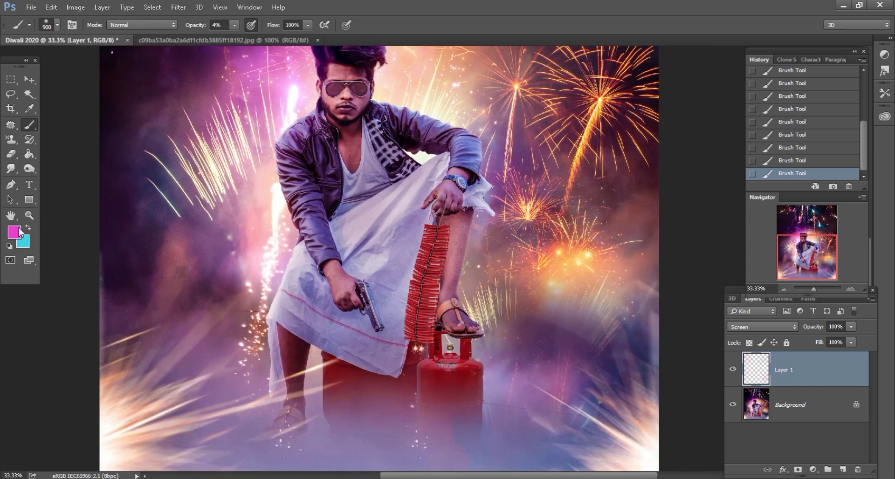
Paint sampled peach at 14% into the lower right, then merge visible layers
click(18, 232)
click(565, 273)
key(Return)
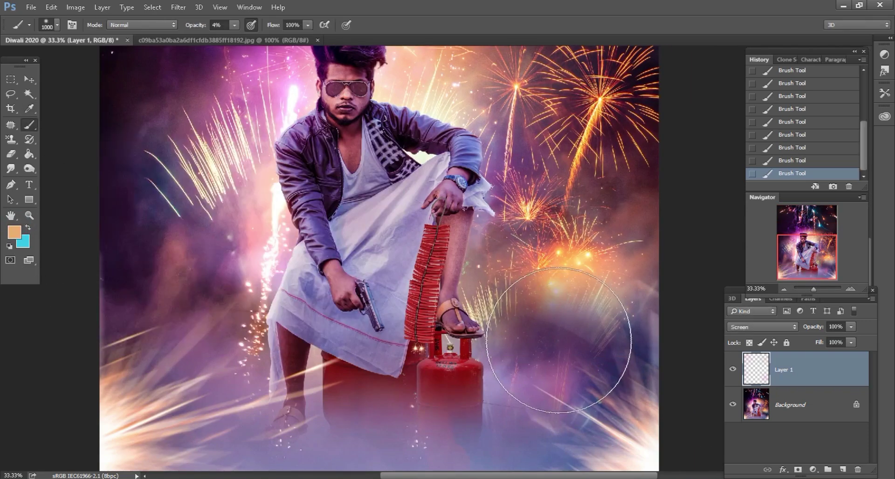
drag(558, 340, 611, 328)
text(14)
key(ctrl+minus)
key(ctrl+minus)
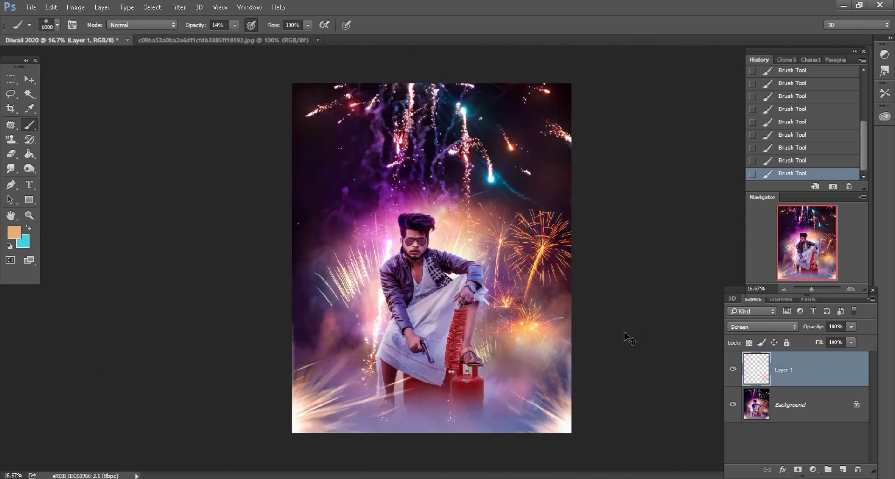
key(ctrl+plus)
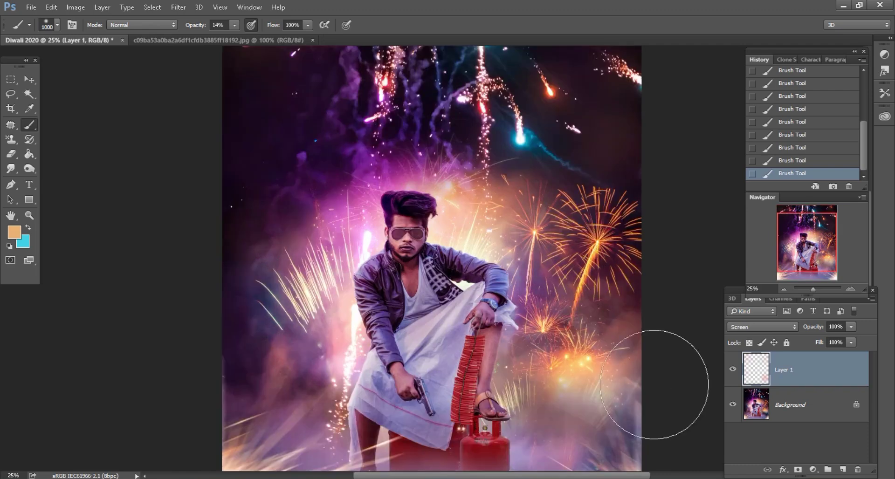
right_click(829, 375)
click(649, 382)
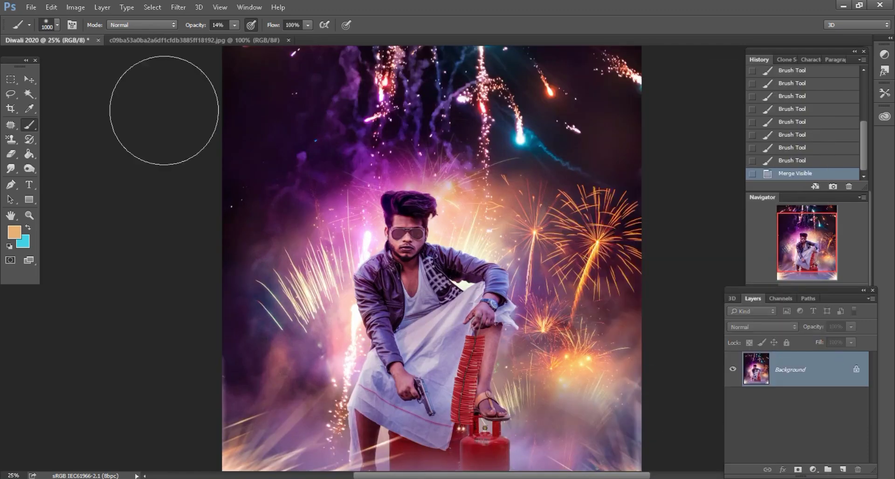
Apply Brightness/Contrast with contrast 11 and a slight brightness increase
click(81, 13)
click(204, 32)
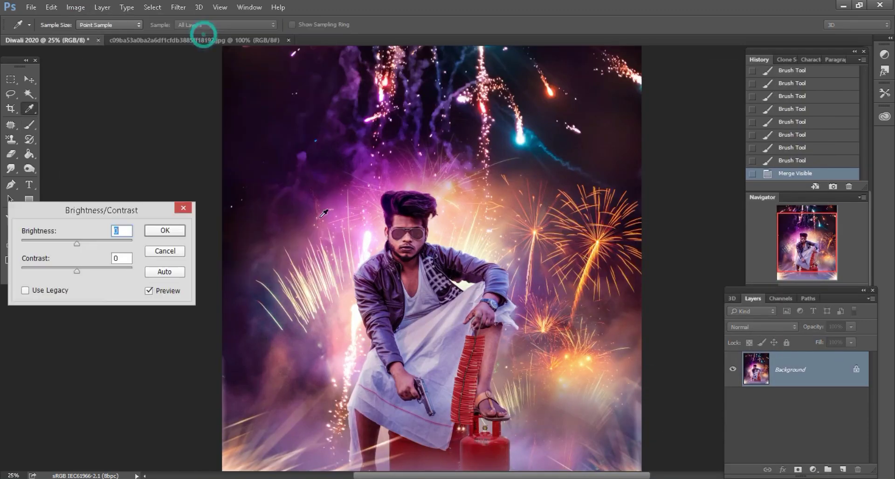
drag(76, 270, 83, 272)
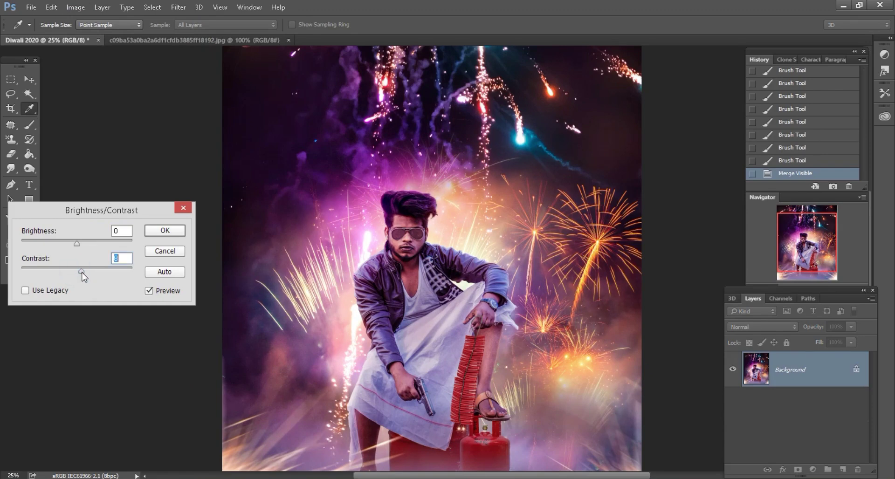
drag(77, 243, 80, 243)
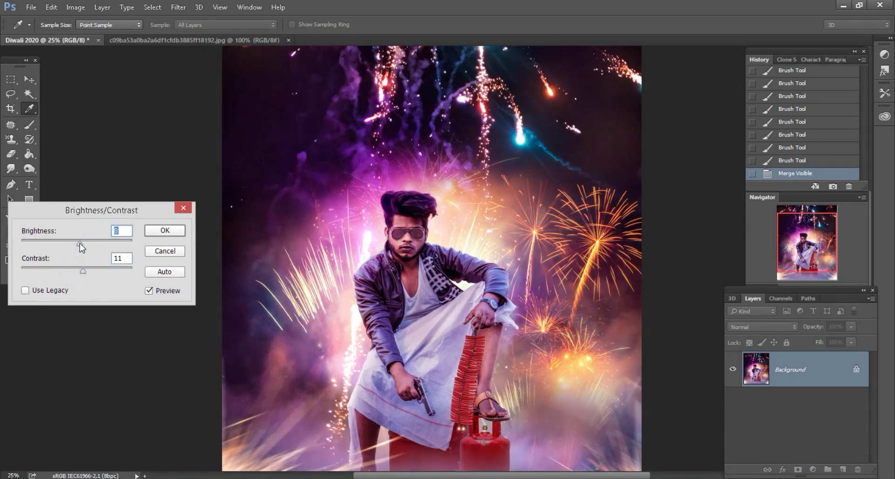
click(152, 231)
Open the red lens flare image 3.jpg in Photoshop
key(b)
key(ctrl+minus)
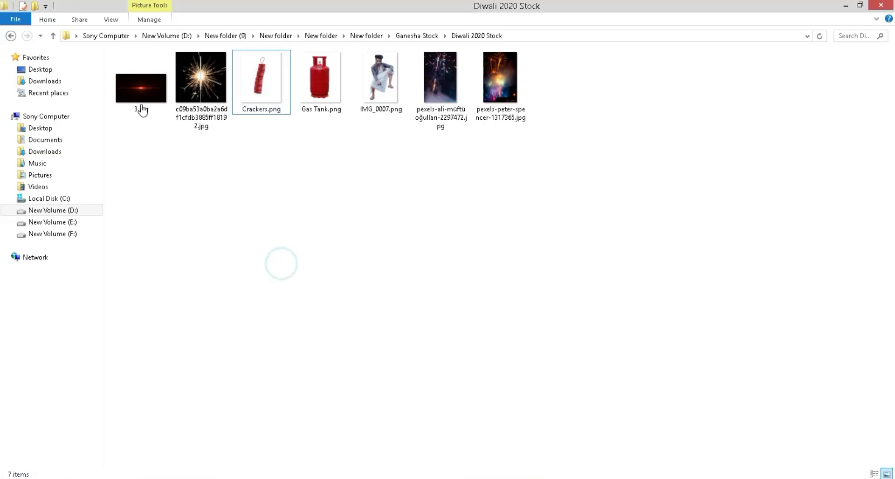
mouse_move(140, 93)
mouse_down()
mouse_move(293, 478)
mouse_move(583, 38)
mouse_up()
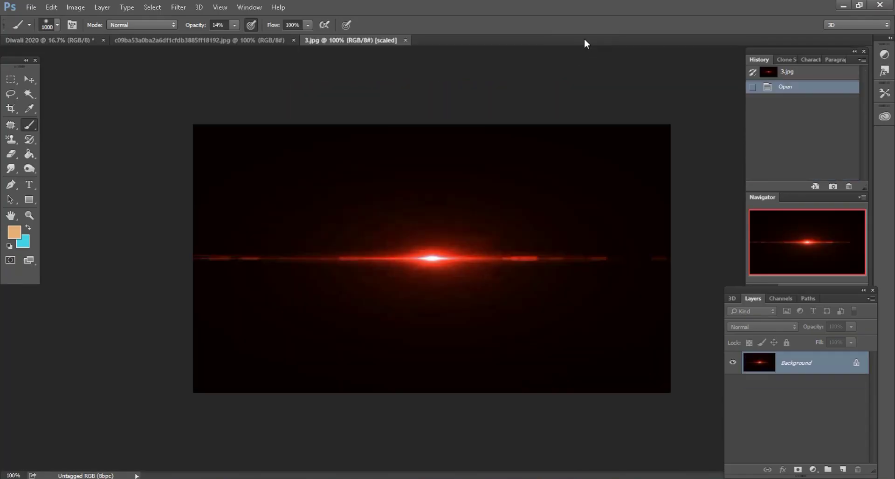
Bring the flare image from 3.jpg into the Diwali poster and position it over the man's chest
click(33, 80)
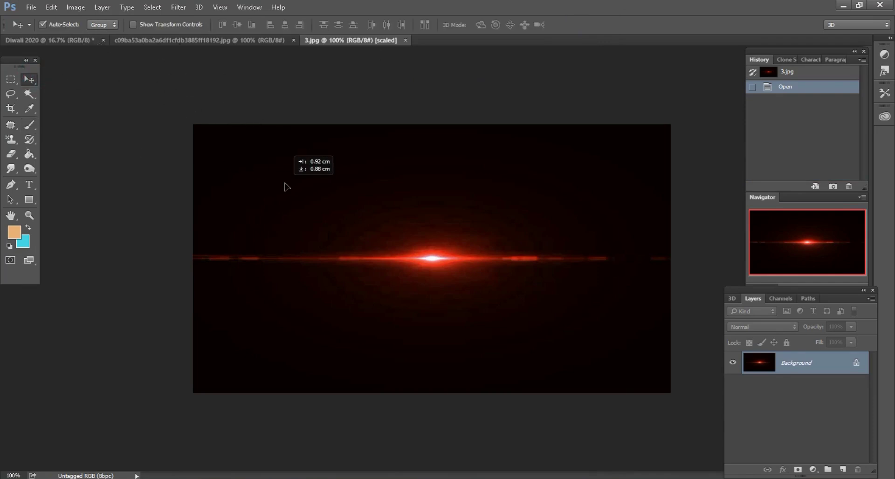
mouse_move(189, 112)
mouse_down()
mouse_move(285, 188)
mouse_move(84, 53)
mouse_move(415, 195)
mouse_up()
key(Return)
key(ctrl+plus)
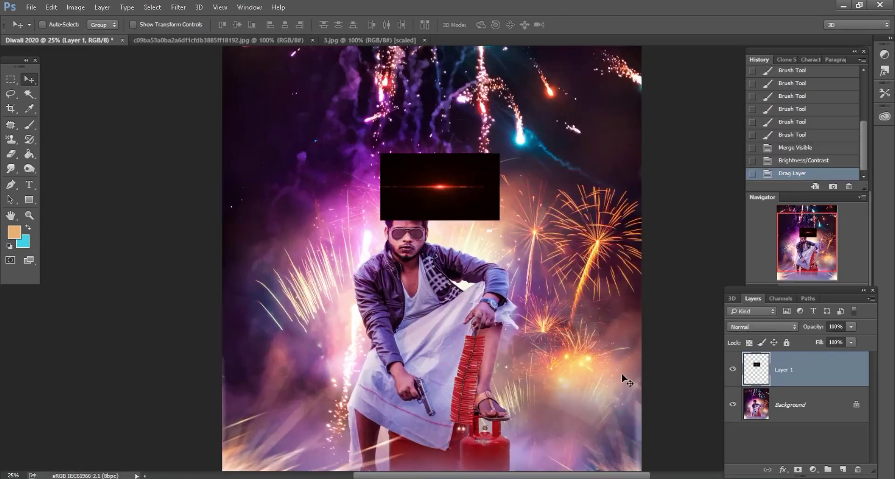
key(ctrl+plus)
key(ctrl+plus)
key(ctrl+plus)
scroll(511, 277, up, 3)
scroll(559, 279, down, 1)
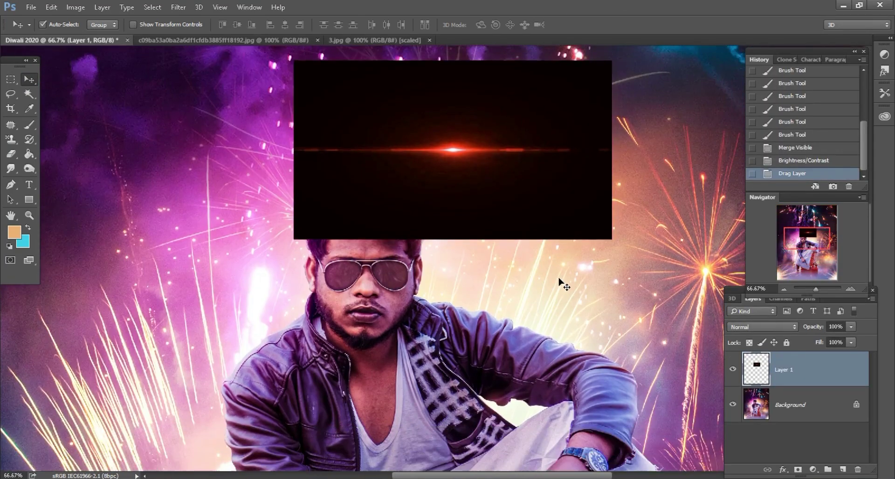
scroll(536, 219, down, 2)
drag(506, 159, 559, 317)
Set the flare layer's blend mode to Screen and convert it to a Smart Object
click(762, 326)
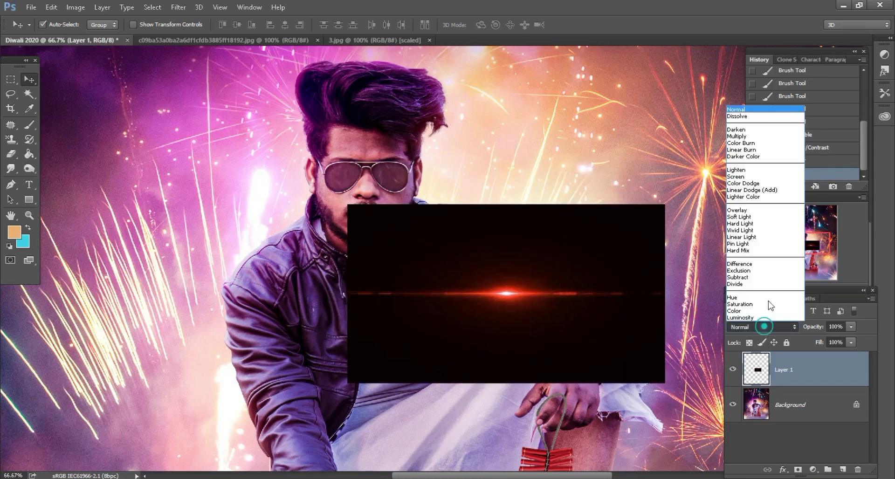
click(740, 177)
right_click(813, 372)
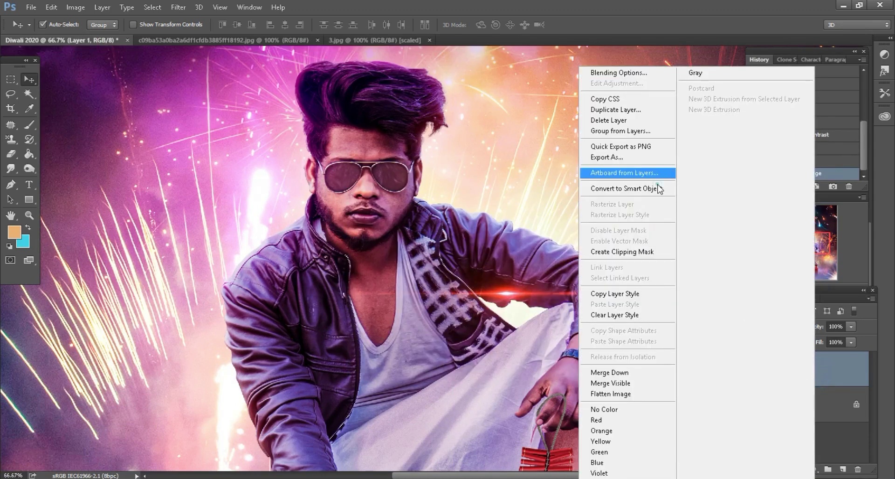
click(629, 172)
Scale the flare to 131%, nudge it down-right, commit, and add a layer mask
click(51, 7)
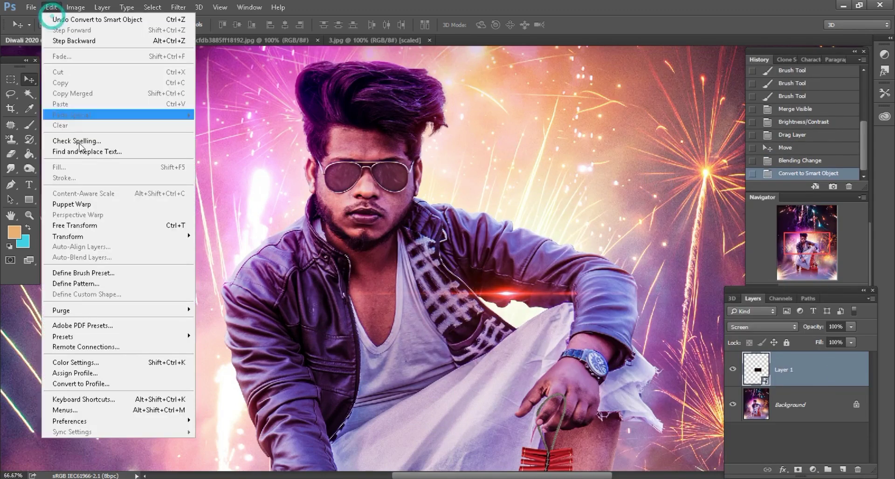
click(75, 225)
drag(218, 26, 231, 25)
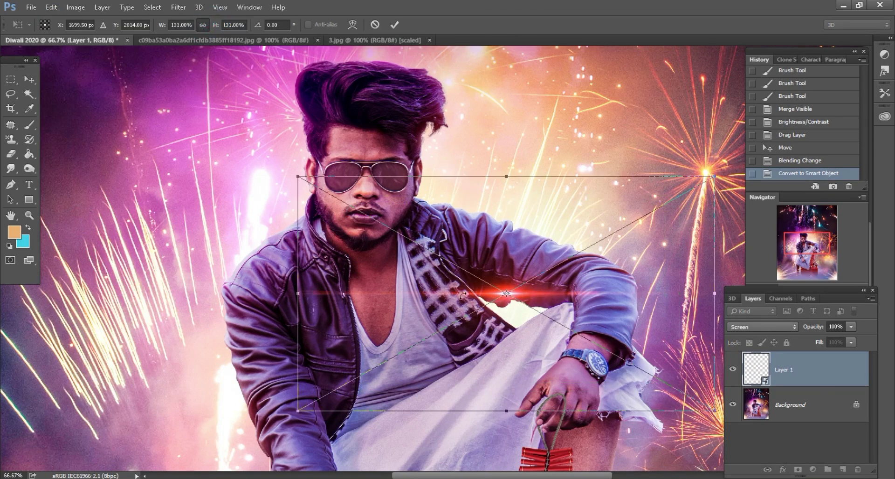
drag(563, 297, 568, 308)
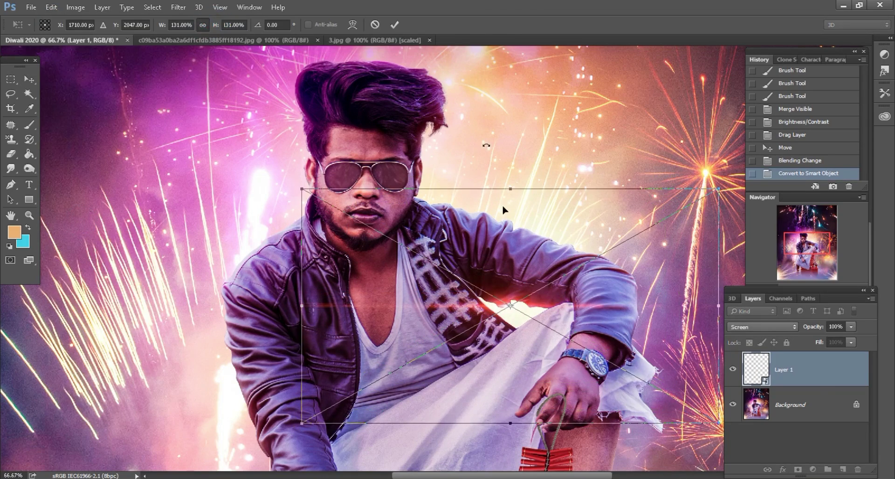
click(395, 27)
click(798, 470)
Paint black on the flare's mask with a smaller soft brush over the arm and chest
click(29, 124)
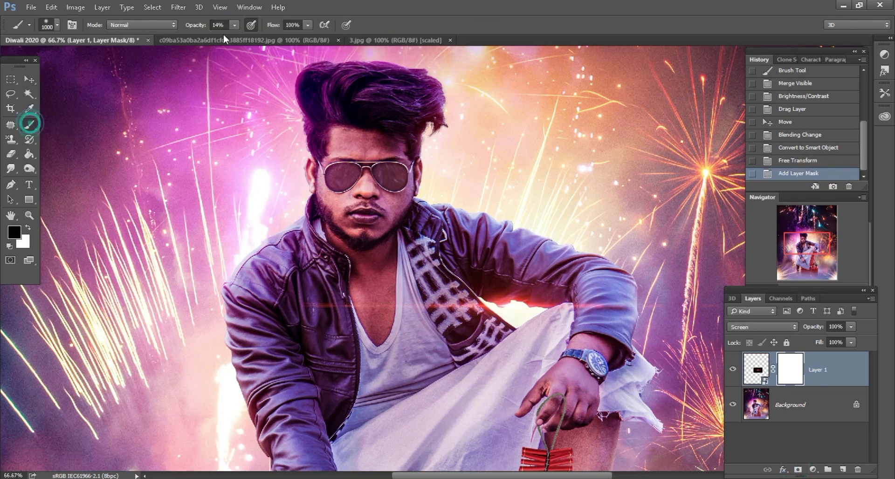
key(bracketleft)
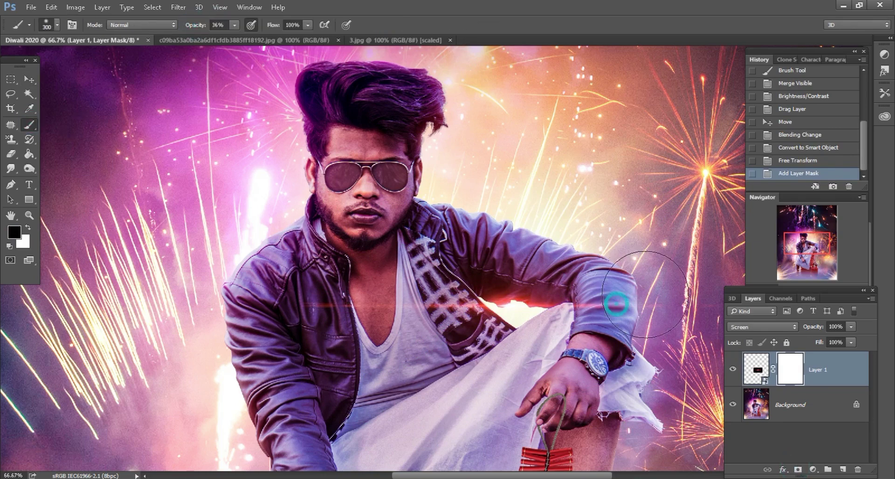
click(645, 294)
click(685, 303)
click(601, 335)
click(447, 336)
click(357, 313)
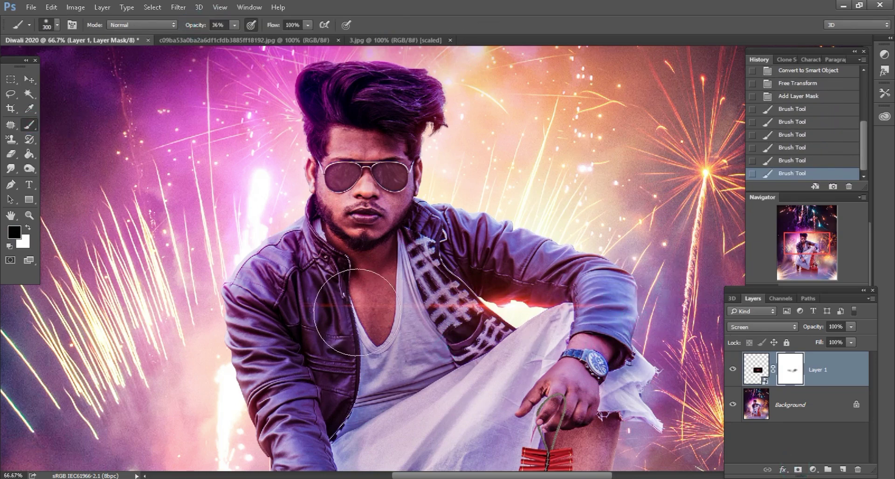
click(320, 309)
click(375, 335)
Zoom out to the whole poster and merge the flare layer down into the background
key(ctrl+minus)
key(ctrl+minus)
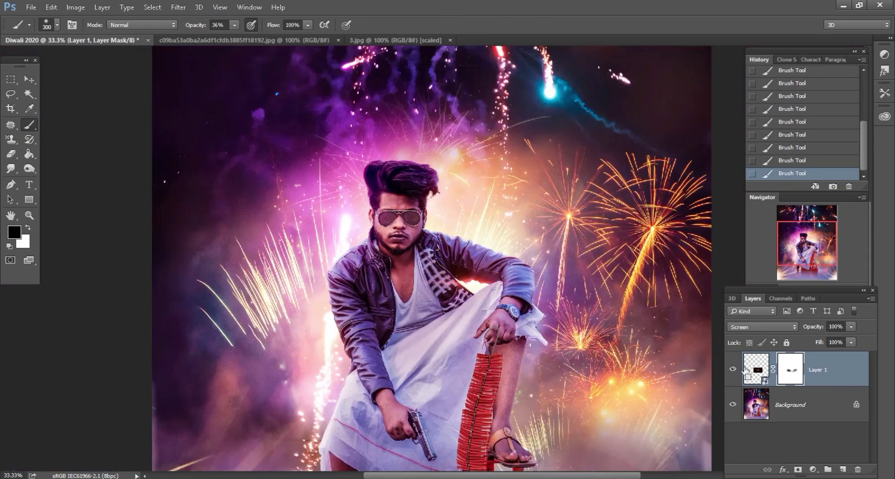
key(ctrl+minus)
key(ctrl+minus)
right_click(823, 370)
click(664, 394)
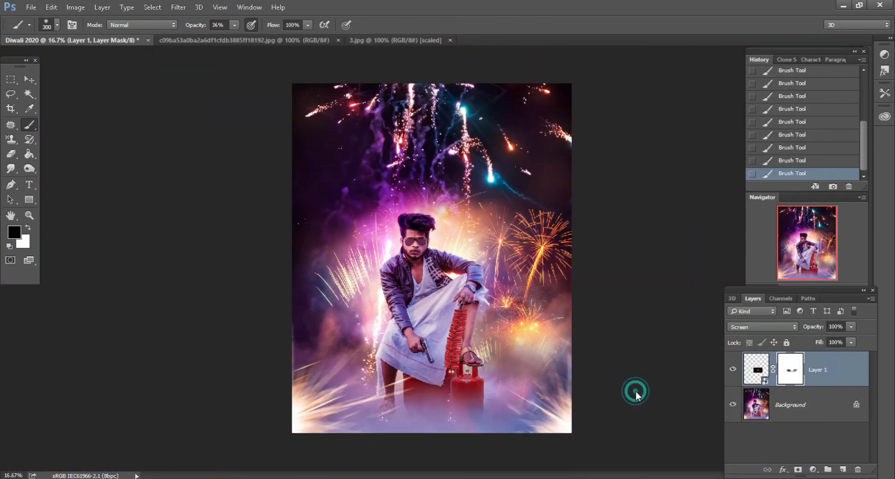